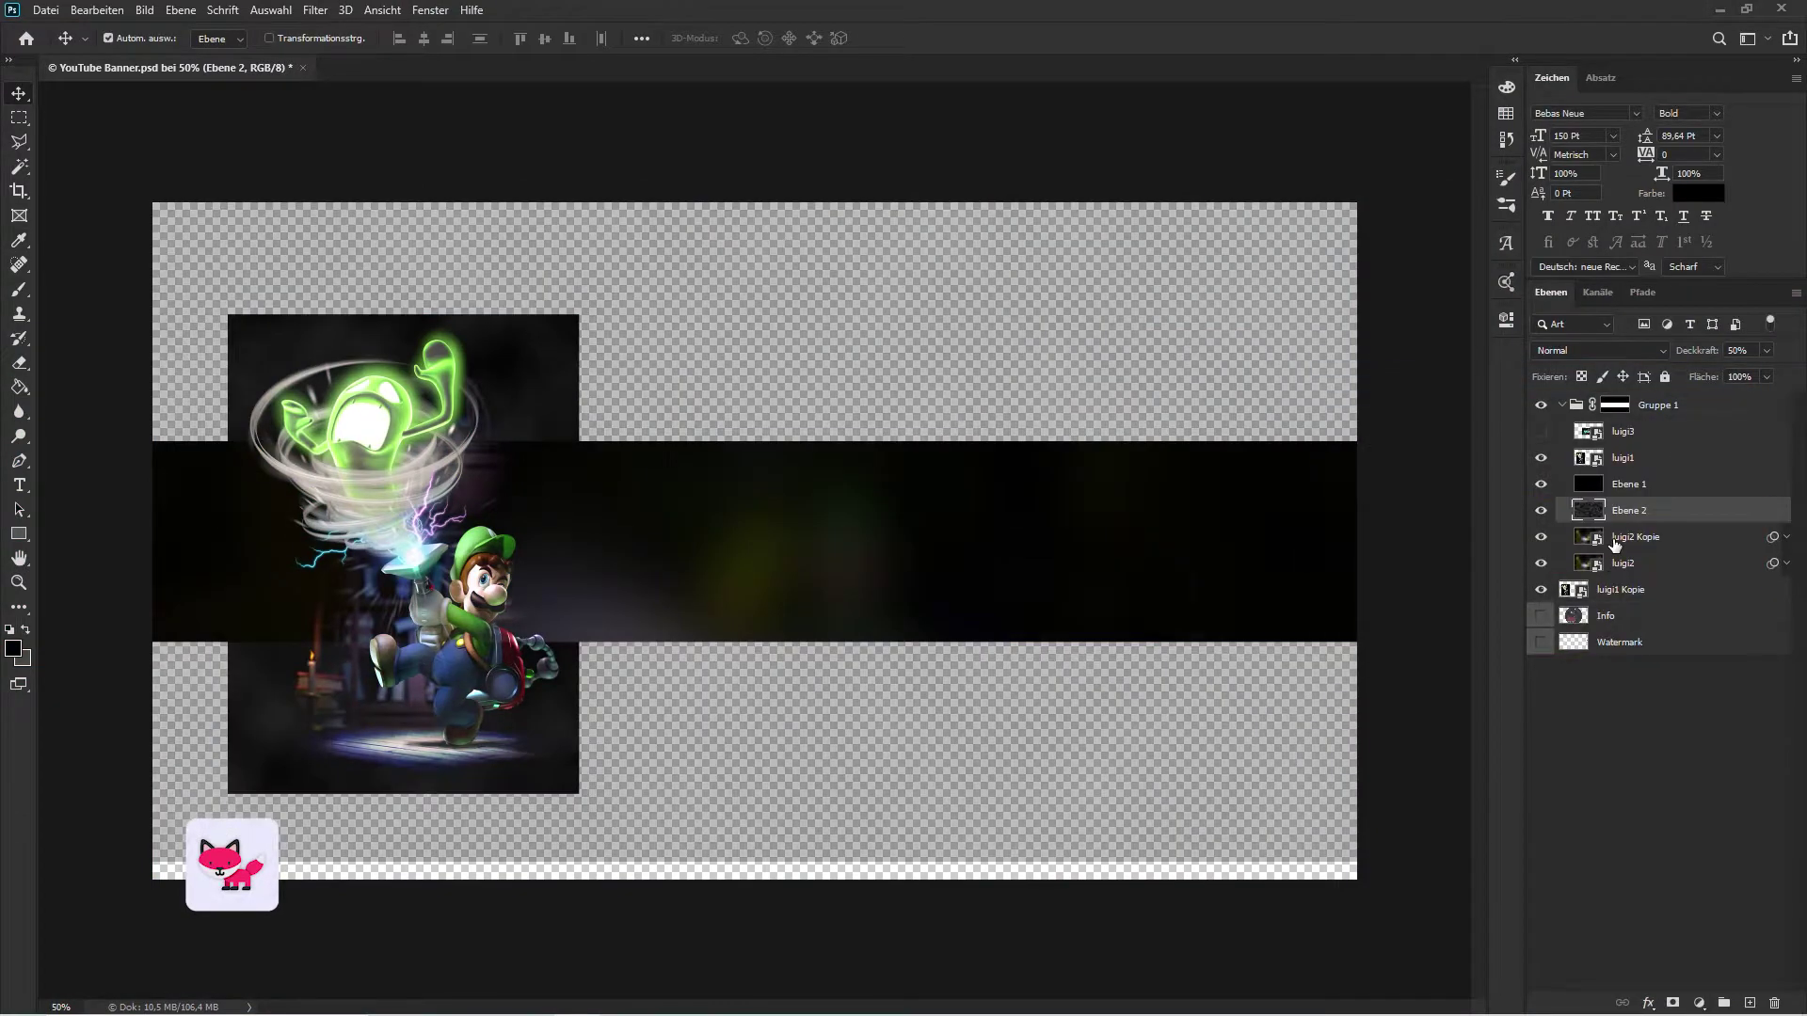
Step: Move luigi2 Kopie beneath the artwork as the blurred backdrop layer
left_click_drag(1615, 544, 1646, 606)
Step: Duplicate the black Ebene 1 layer and place the copy above luigi2 Kopie
left_click(1629, 483)
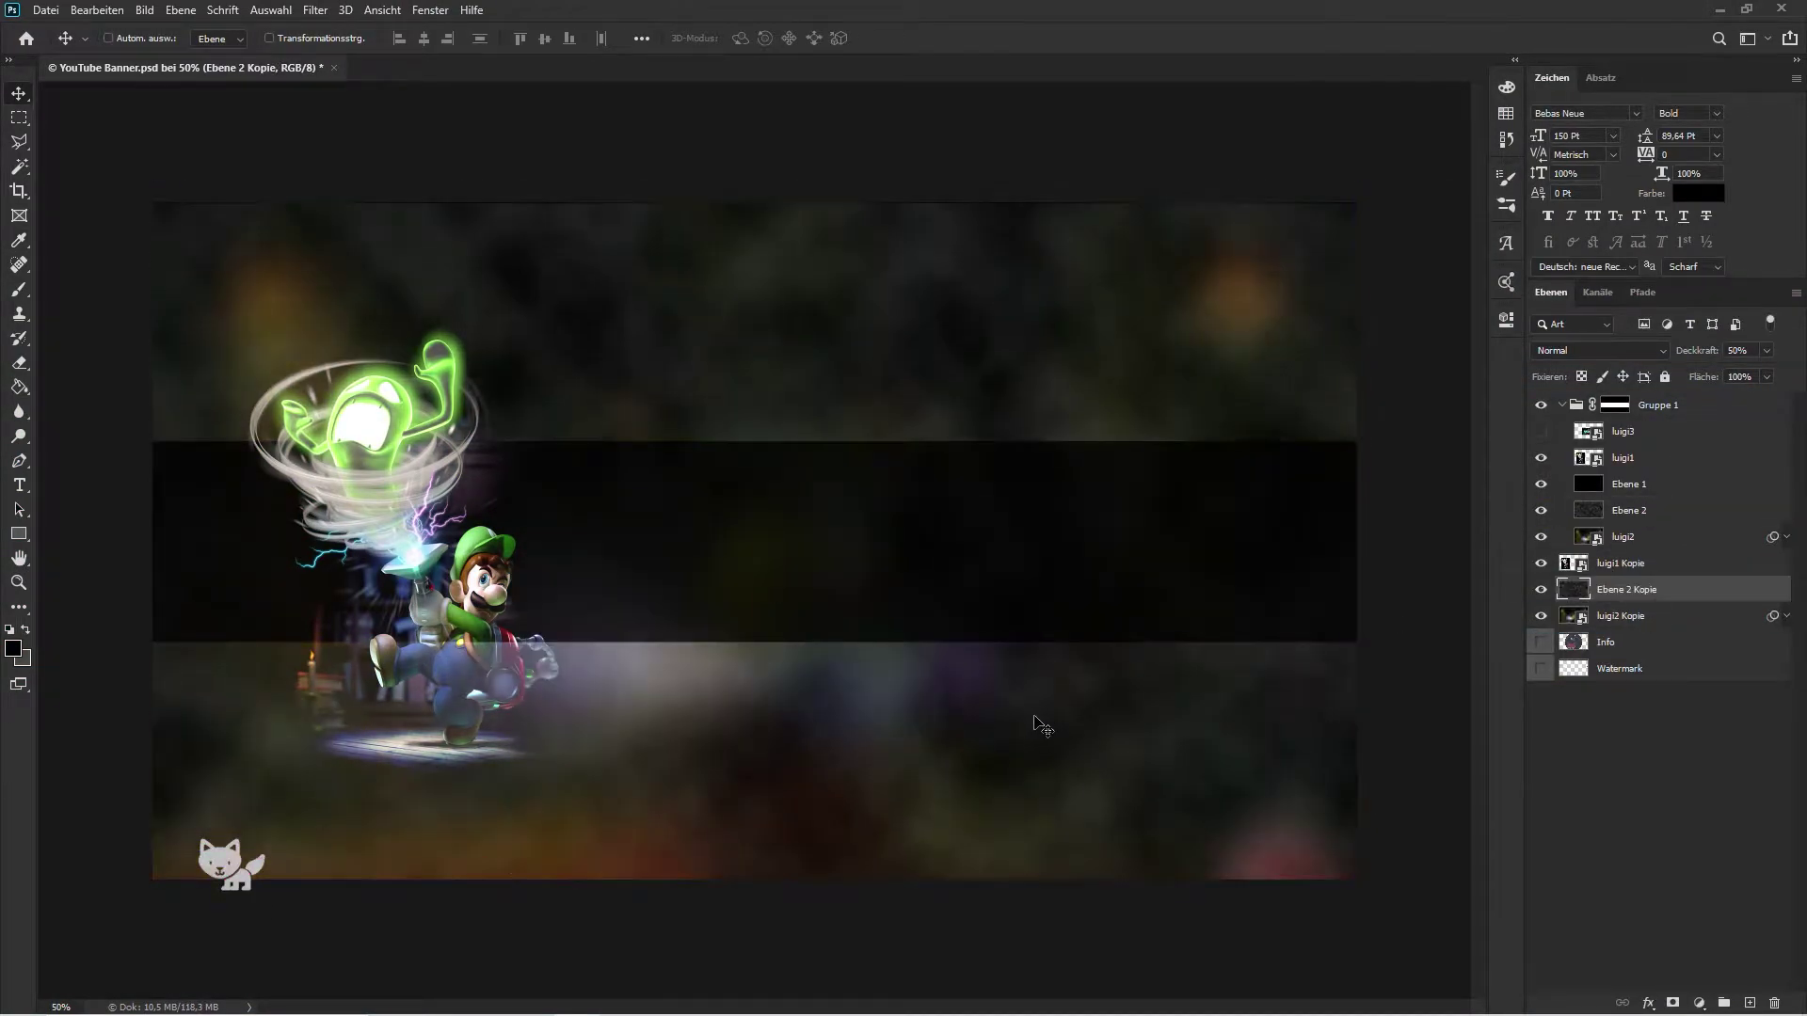
key("ctrl+j")
left_click_drag(1642, 483, 1636, 616)
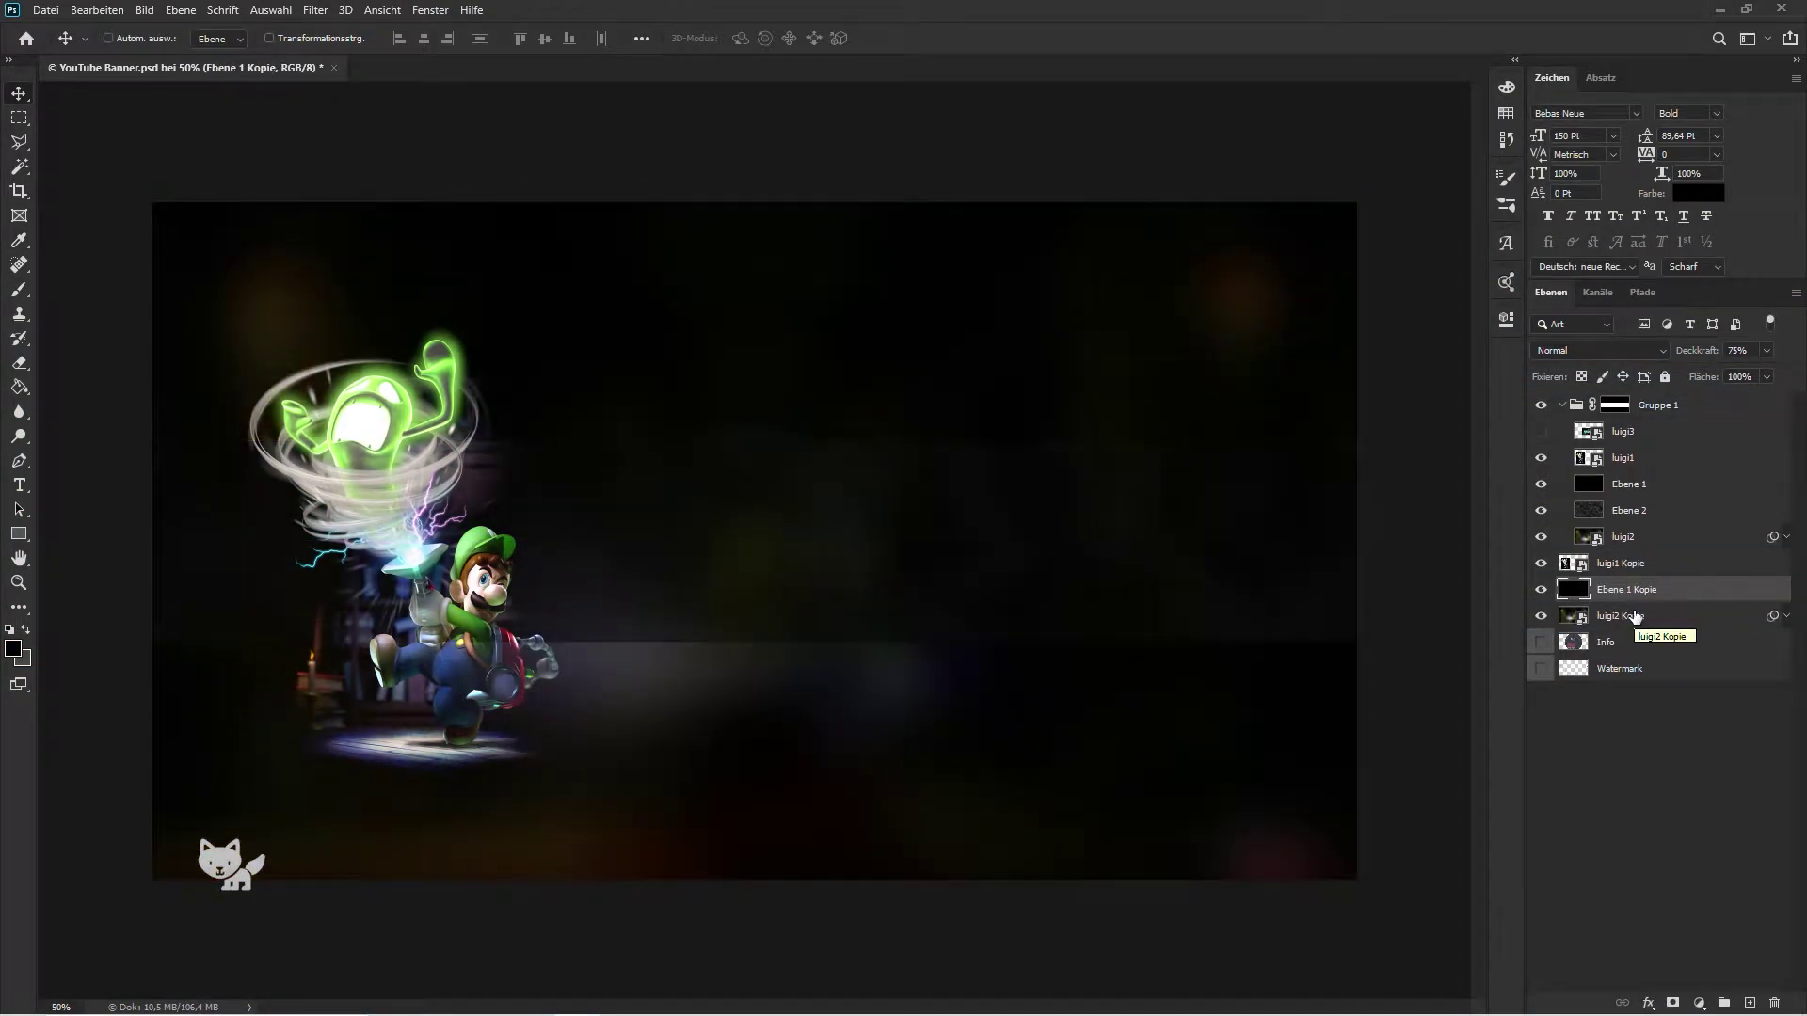
Step: Invert the band selection and brush out Luigi's lower body below the band at full opacity
key("m")
right_click(604, 358)
left_click(658, 387)
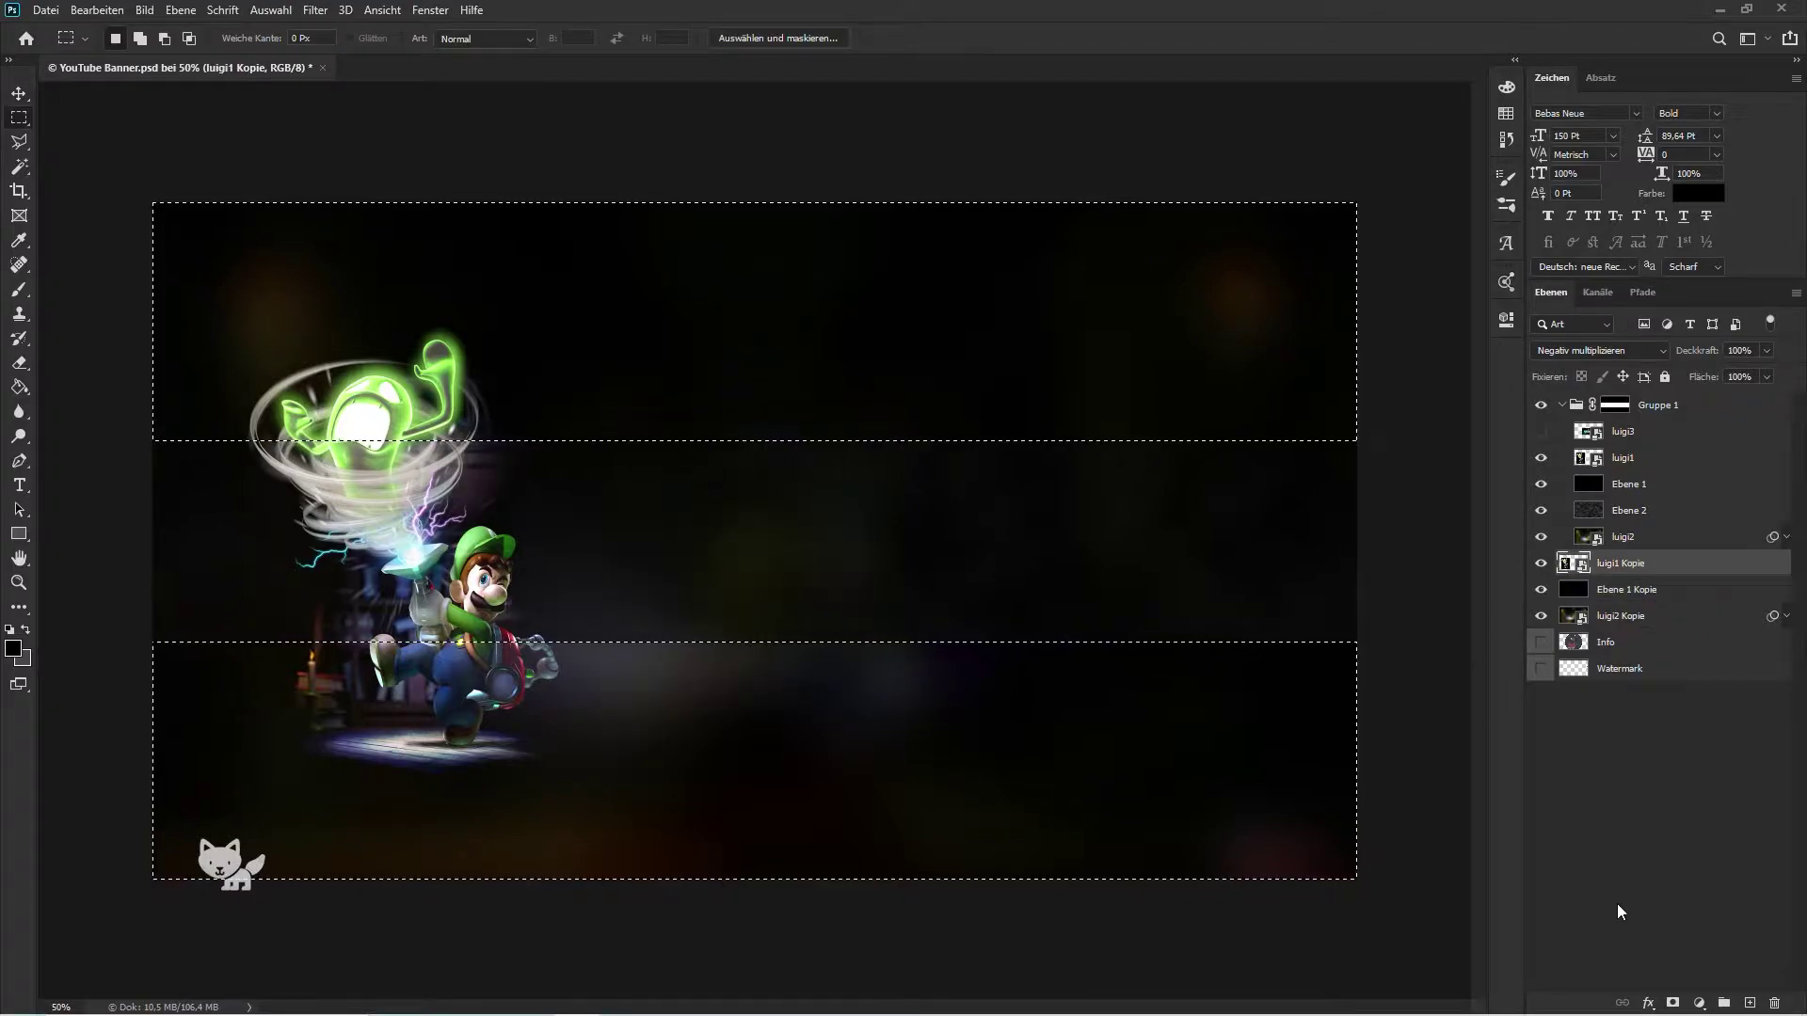
key("0")
left_click_drag(1196, 676, 170, 690)
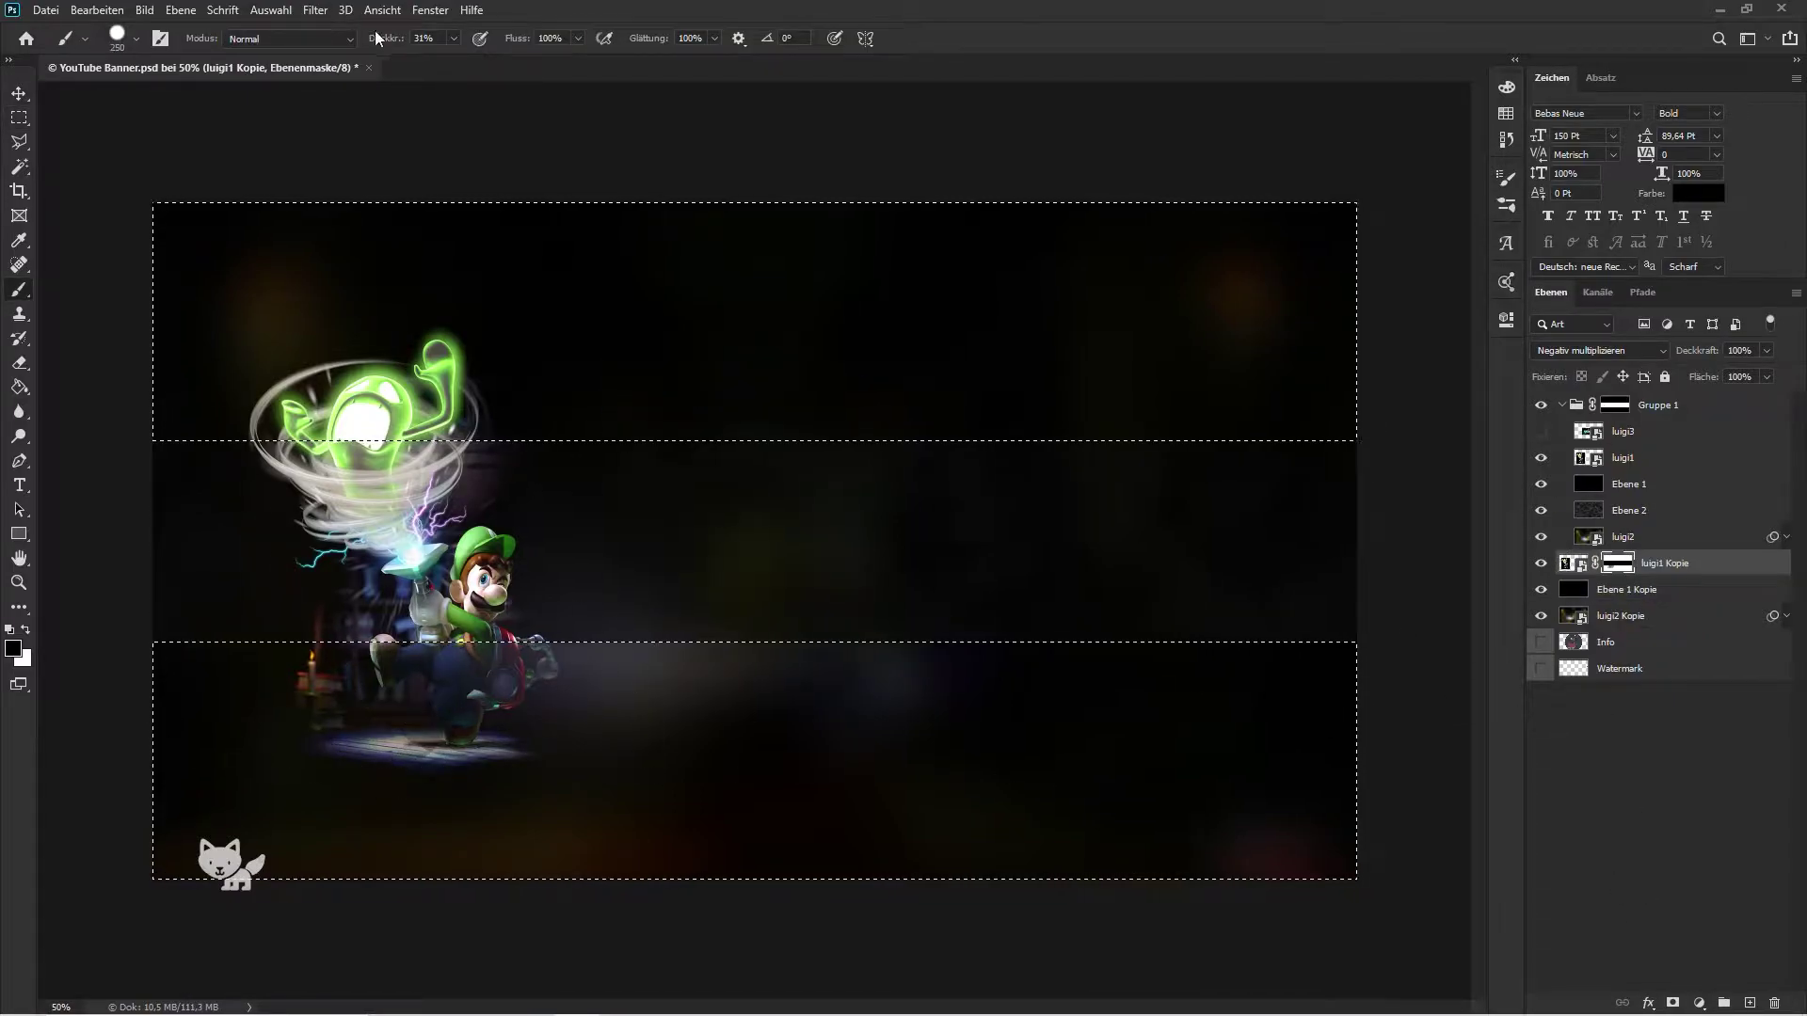
key("h")
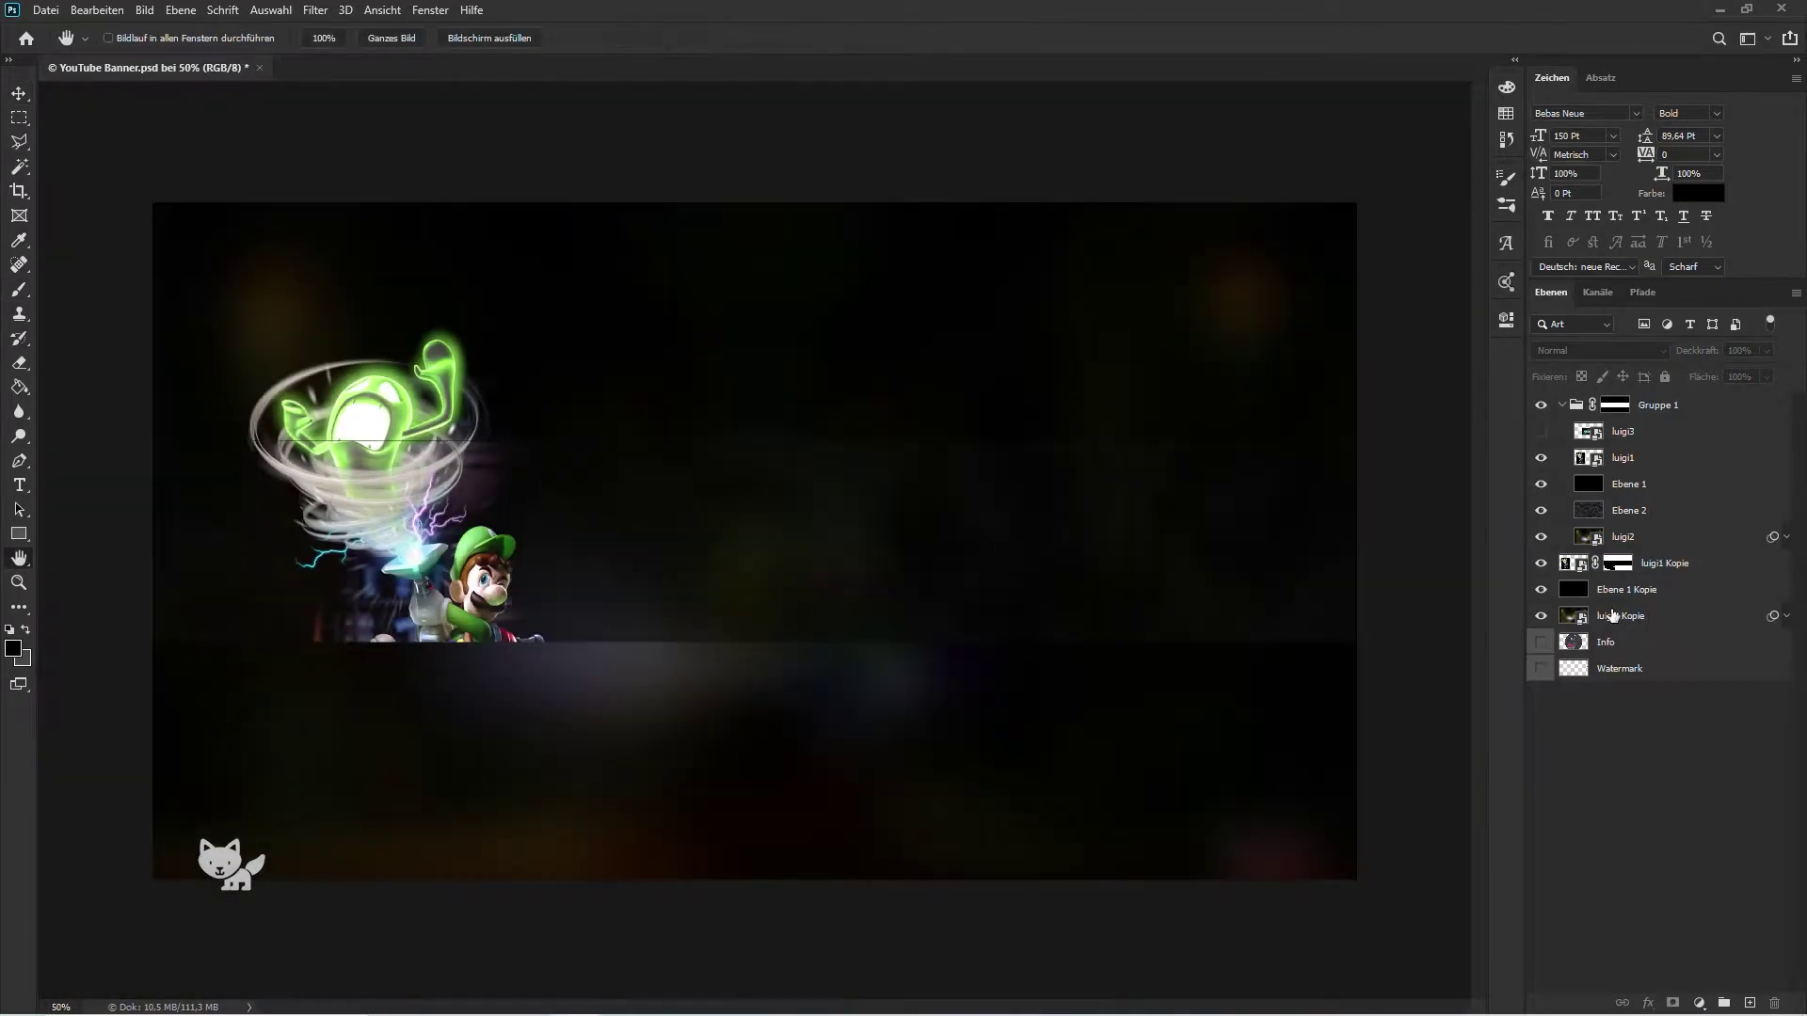
left_click(1605, 592)
Step: Set the black Ebene 1 copy to 95% opacity
key("v")
key("9")
key("5")
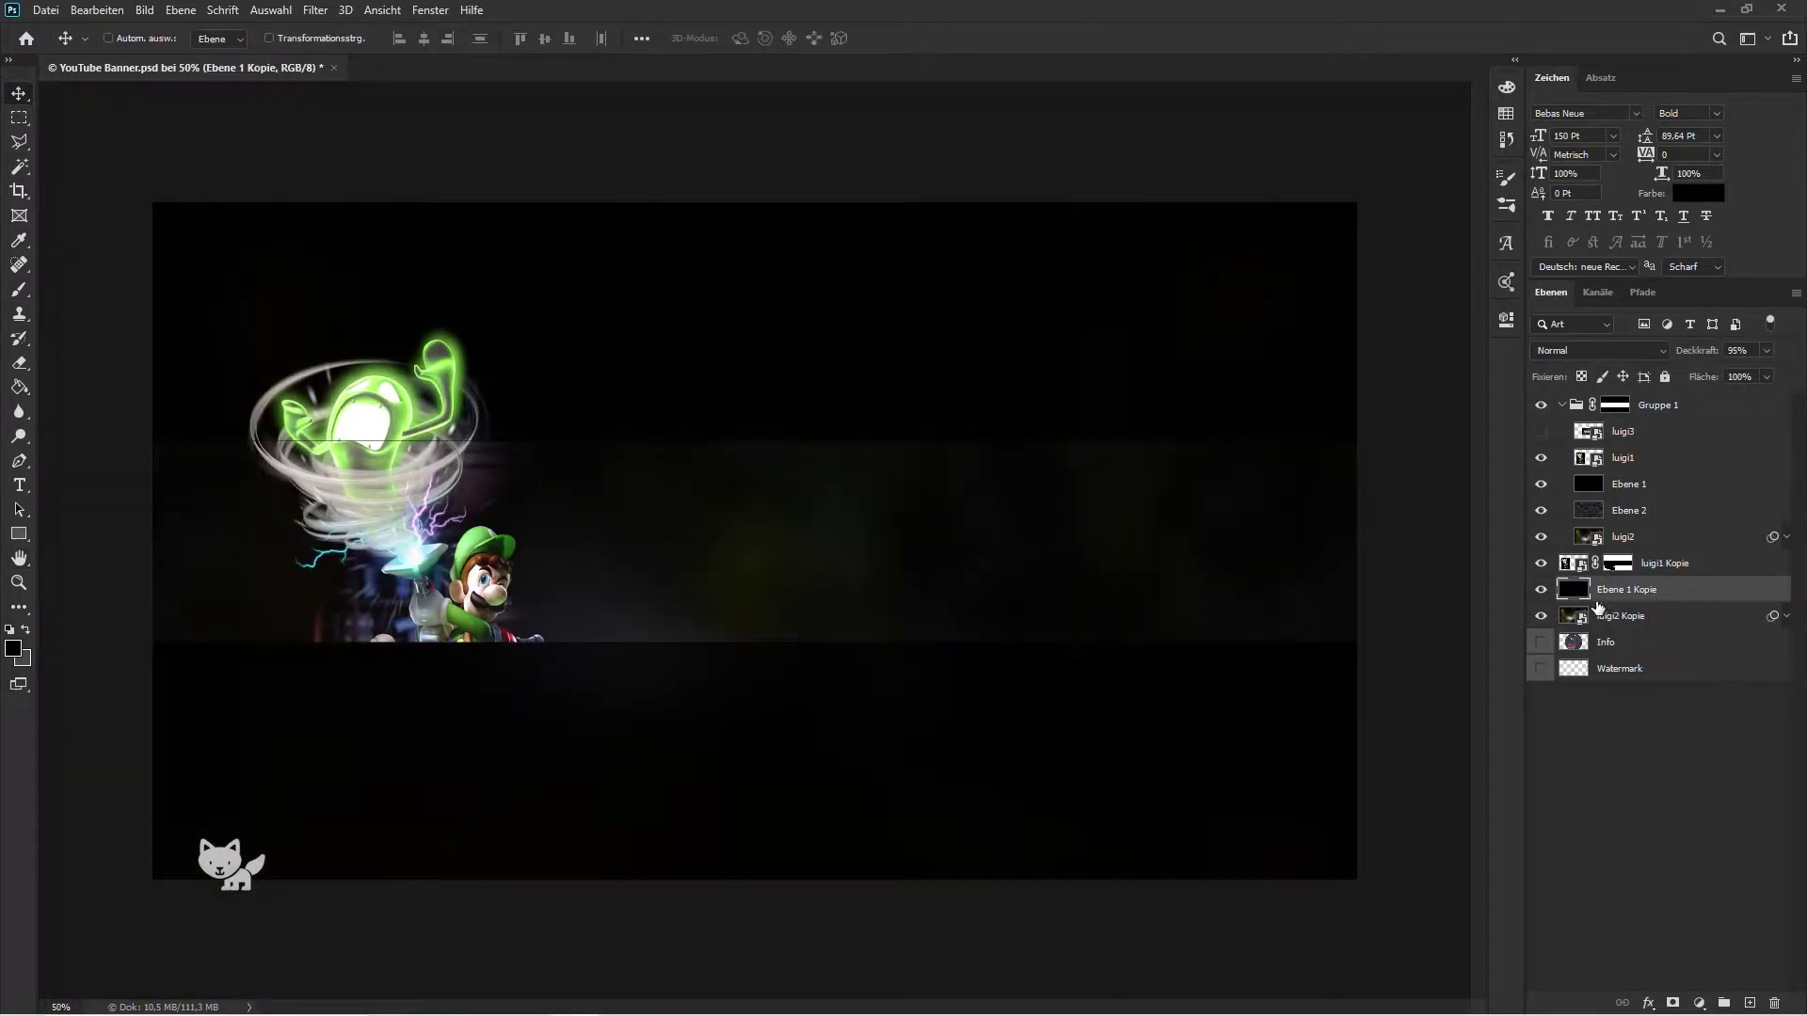
Step: Show luigi3 and set its blend mode to Negativ multiplizieren
left_click(1541, 431)
left_click(1622, 431)
scroll(1566, 350, "down", 5)
scroll(1566, 350, "down", 5)
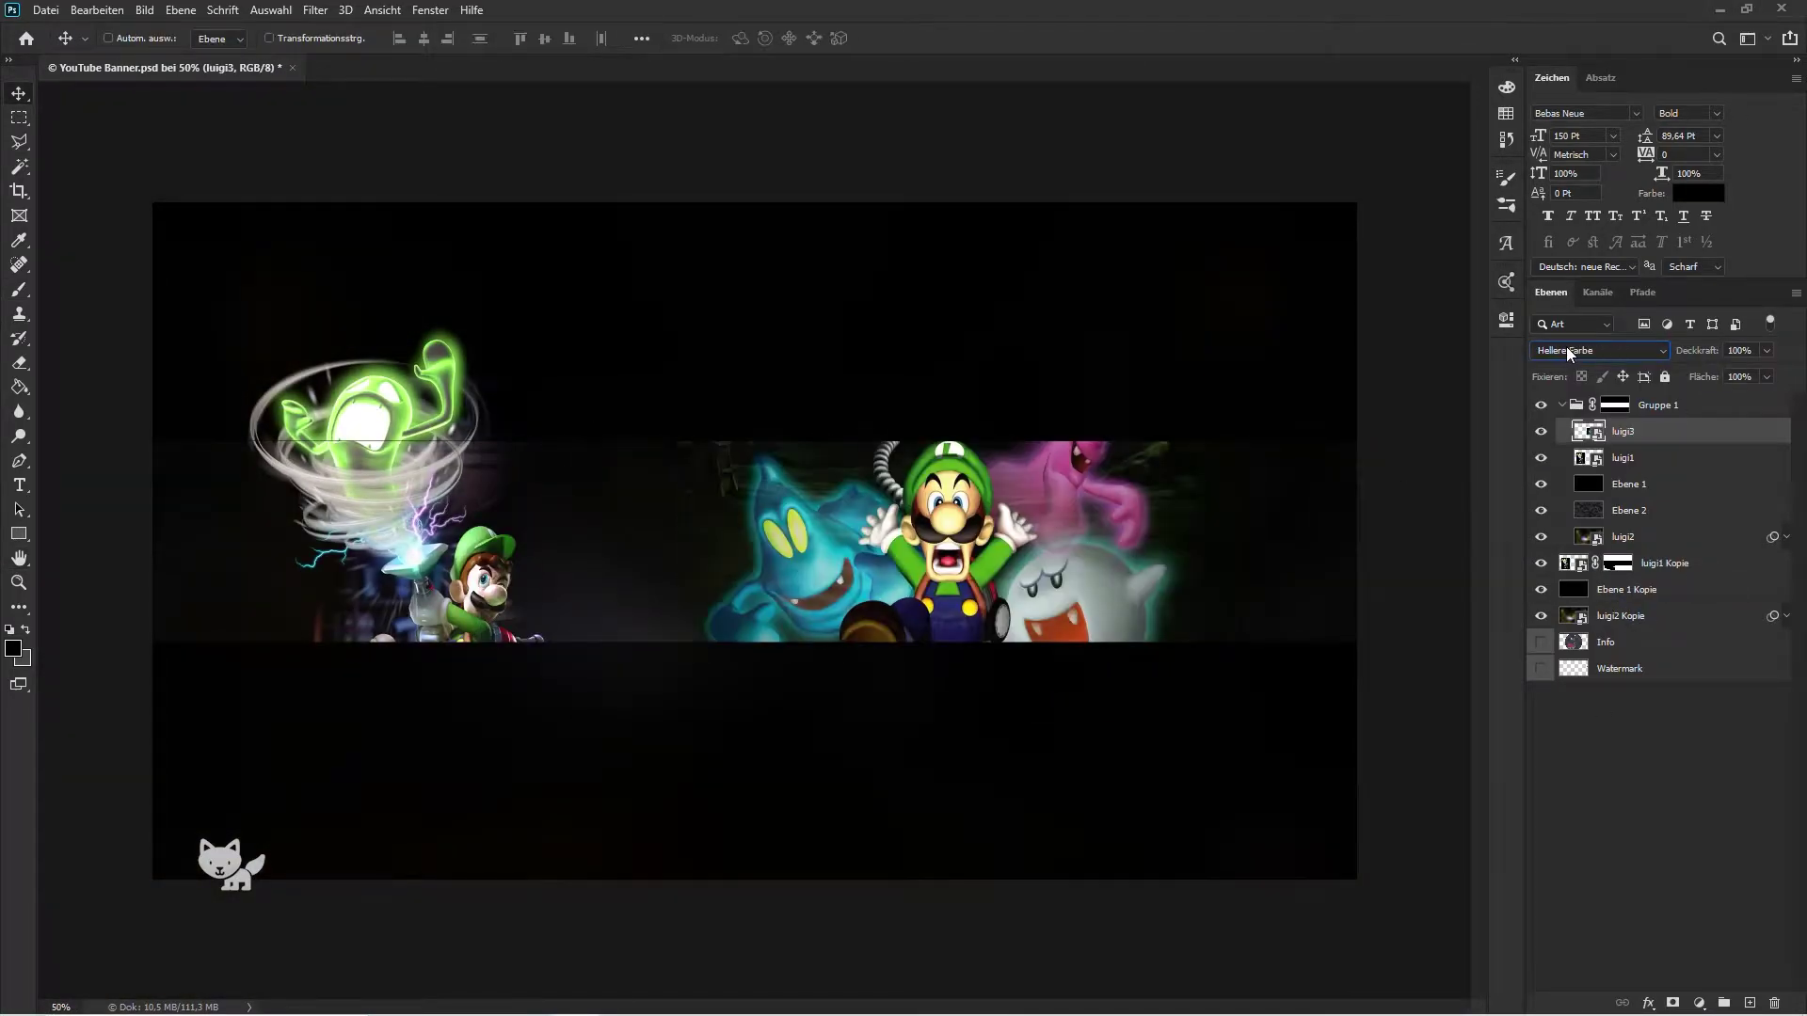
scroll(1566, 350, "down", 5)
scroll(1566, 350, "down", 2)
scroll(1566, 350, "down", 4)
left_click(1566, 350)
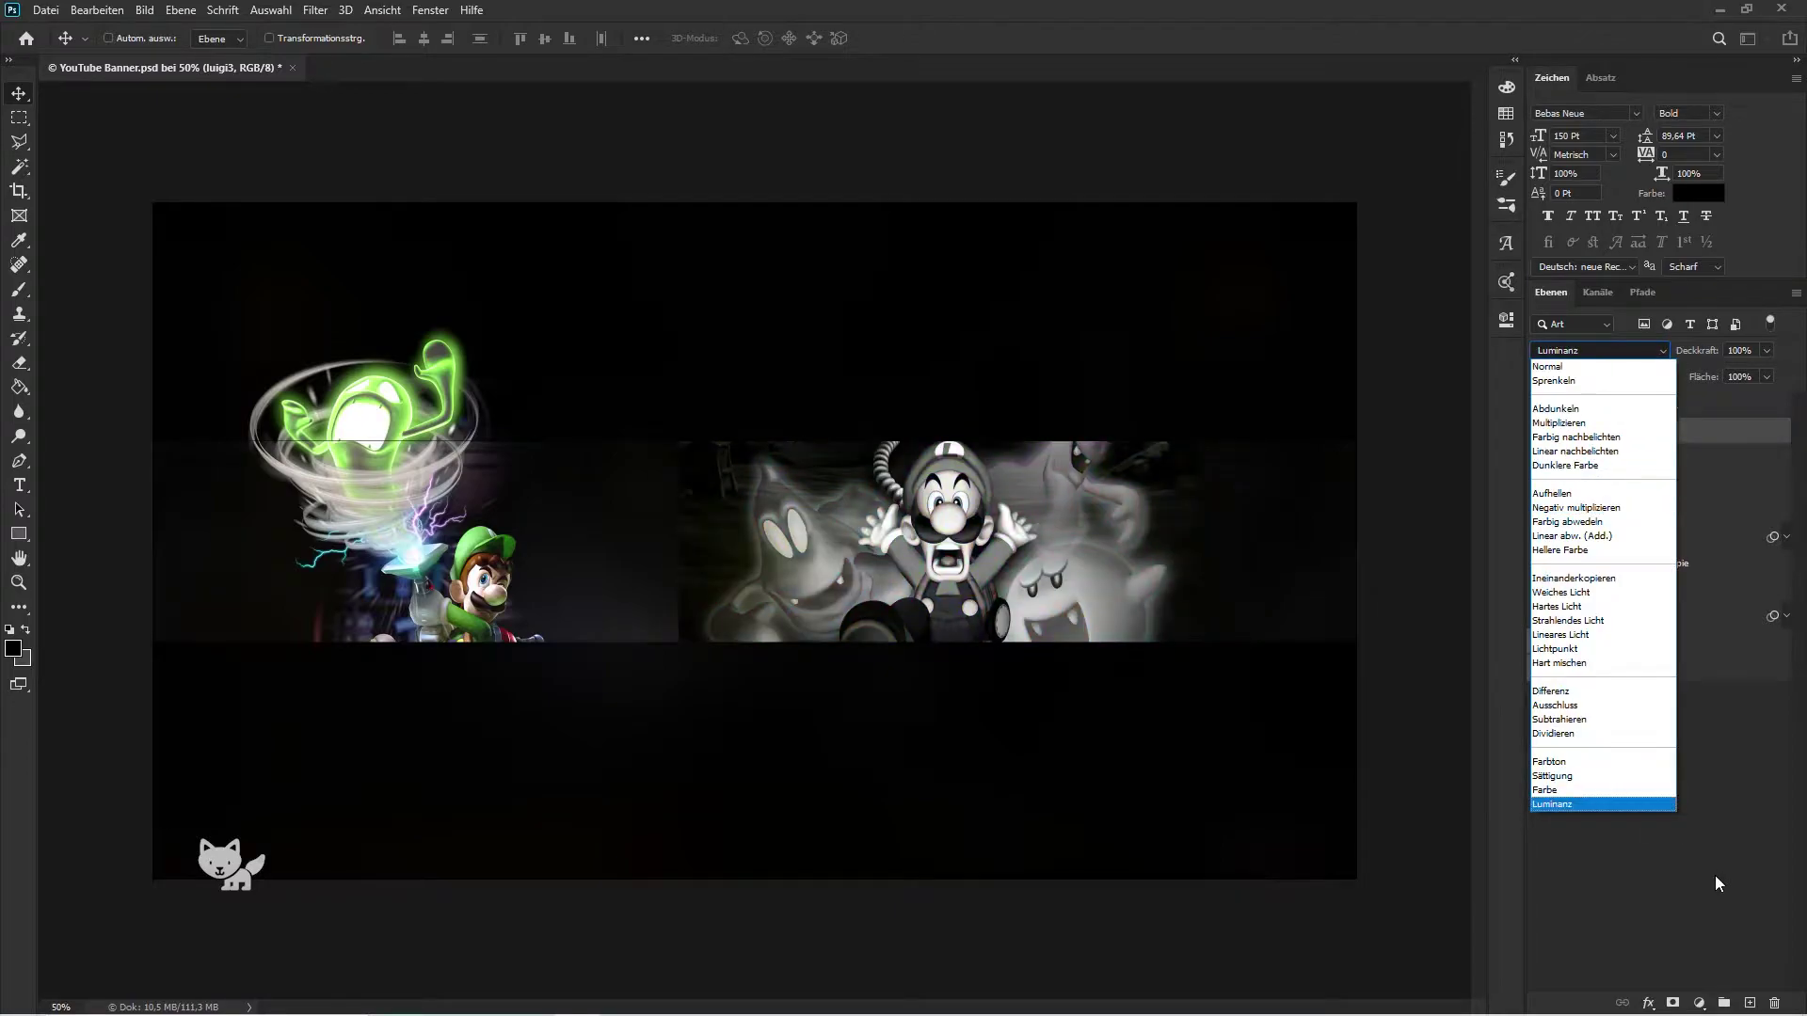
left_click(1586, 508)
Step: Soften luigi3's left edge with a soft-edged mask brush
key("ctrl+1")
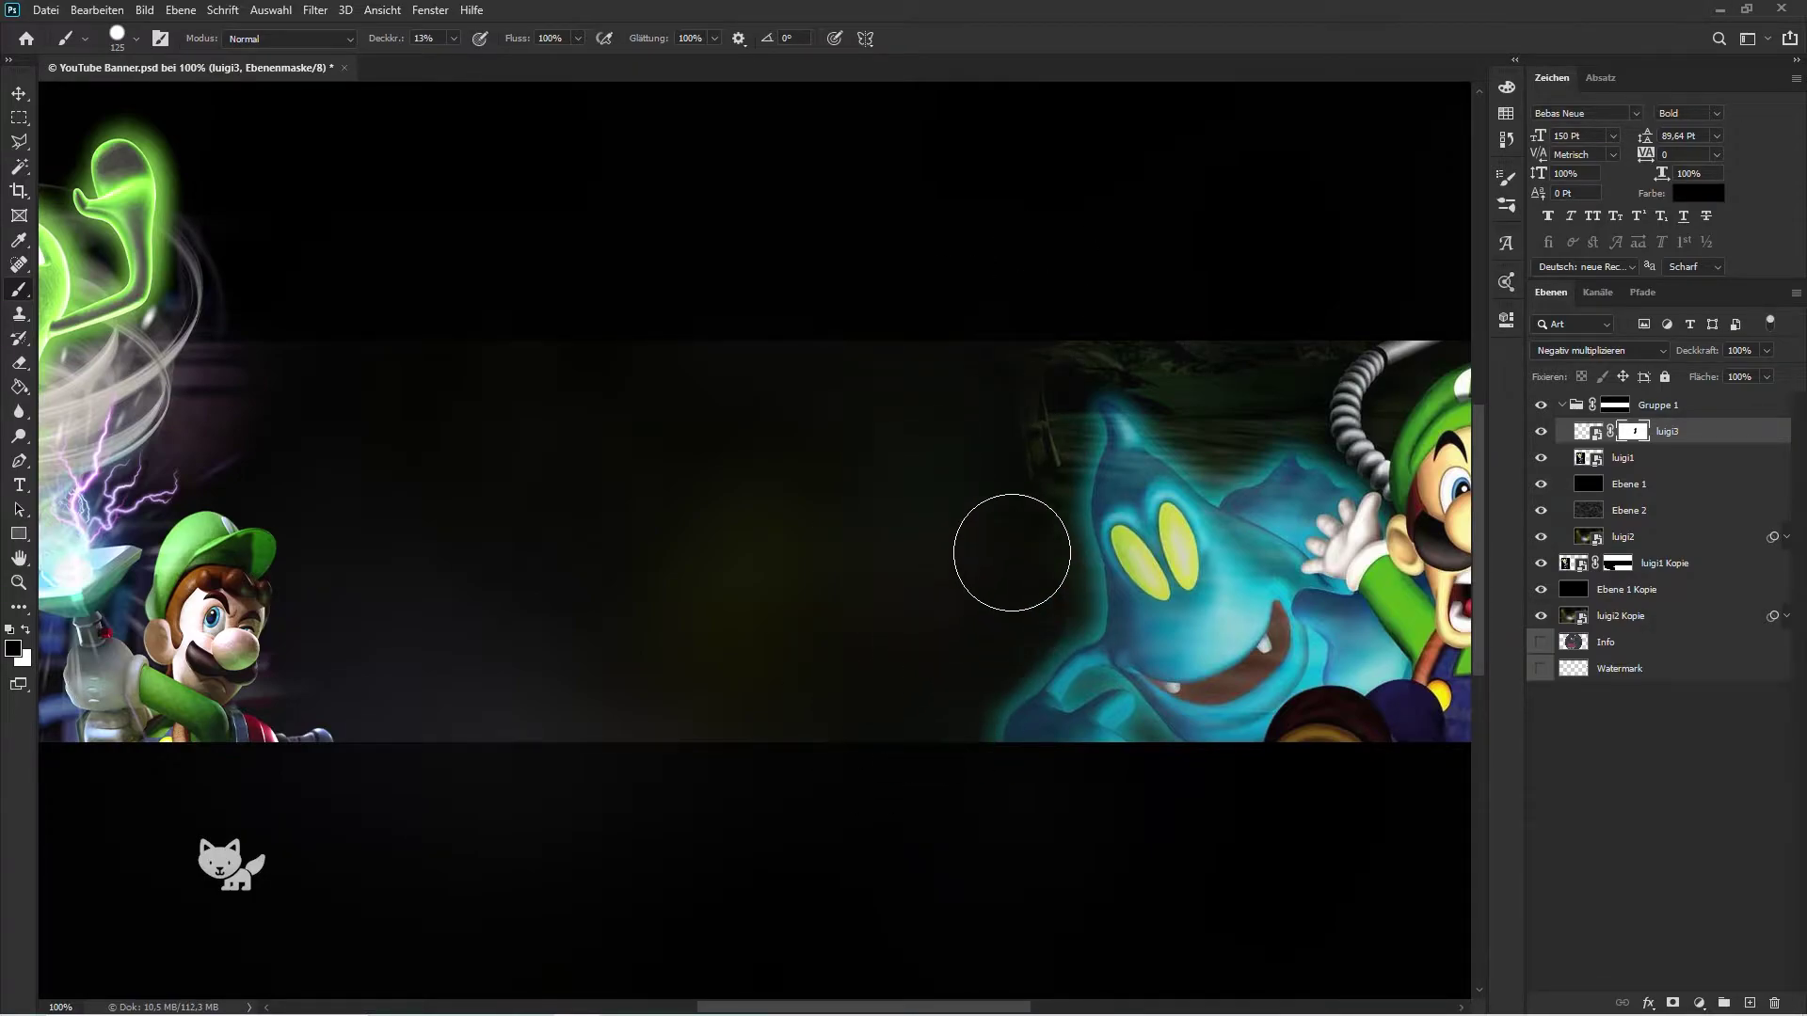
key("shift+bracketleft")
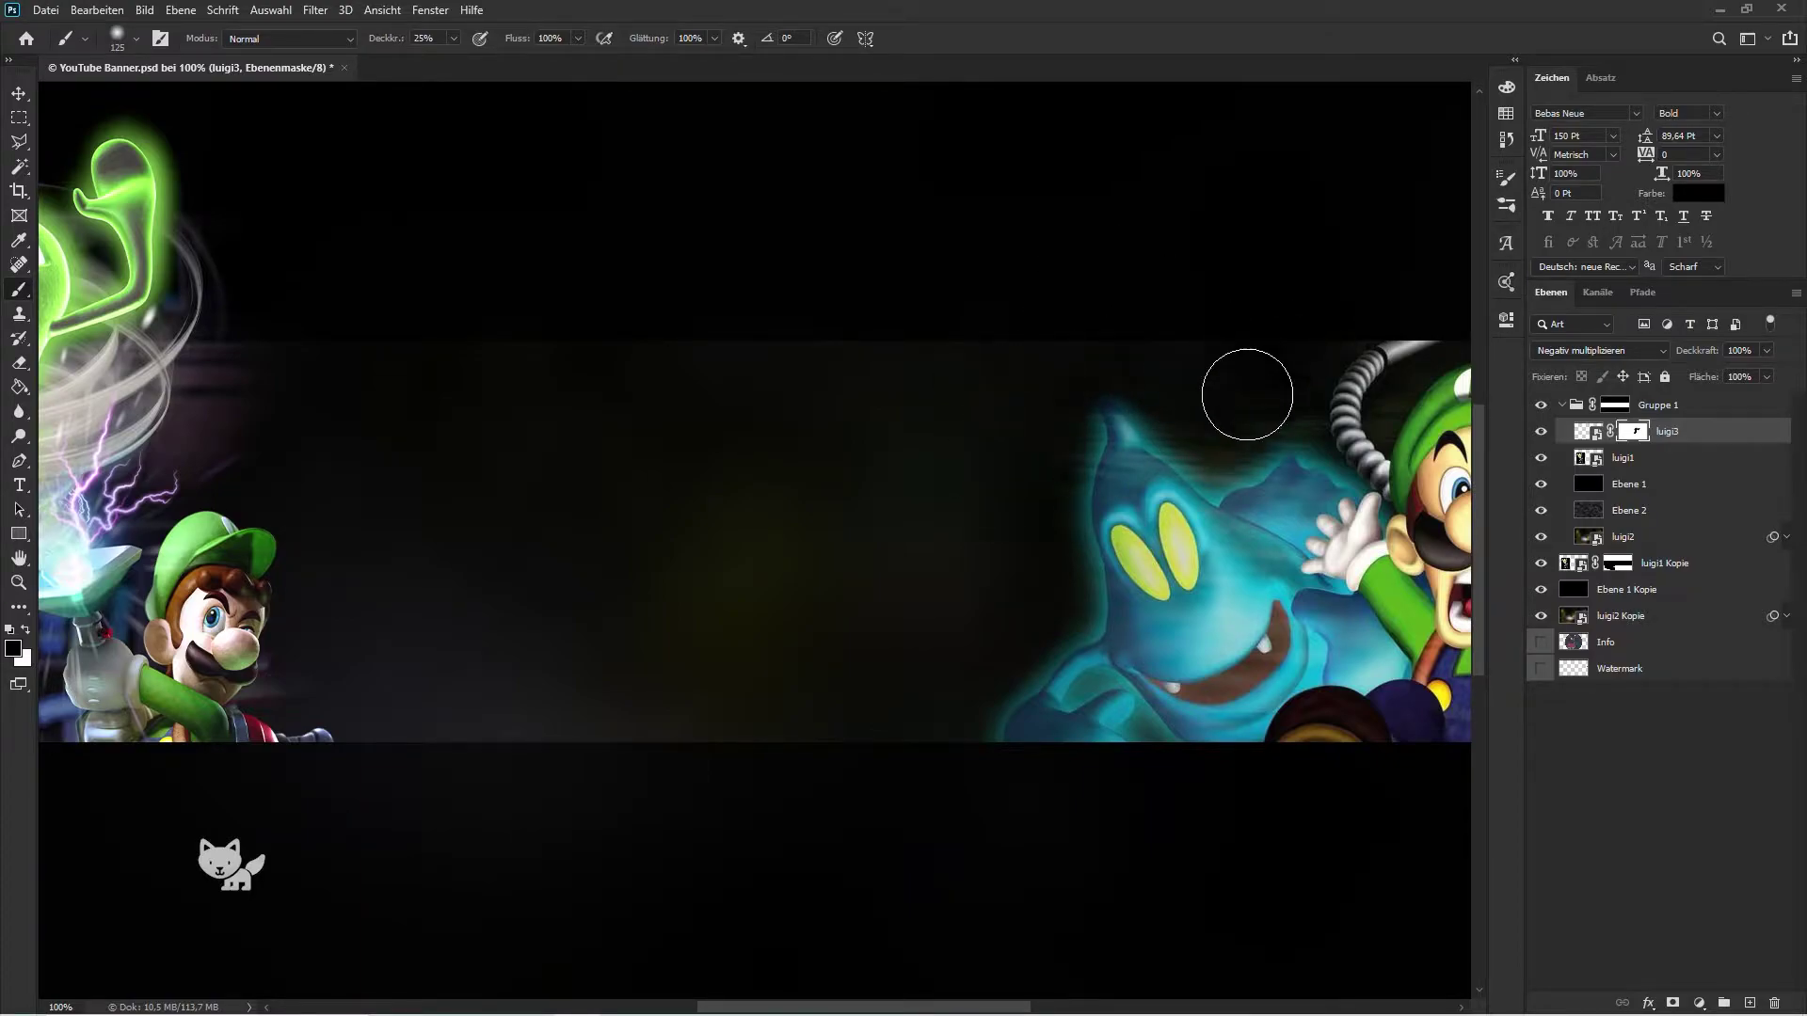
key("ctrl+minus")
key("ctrl+minus")
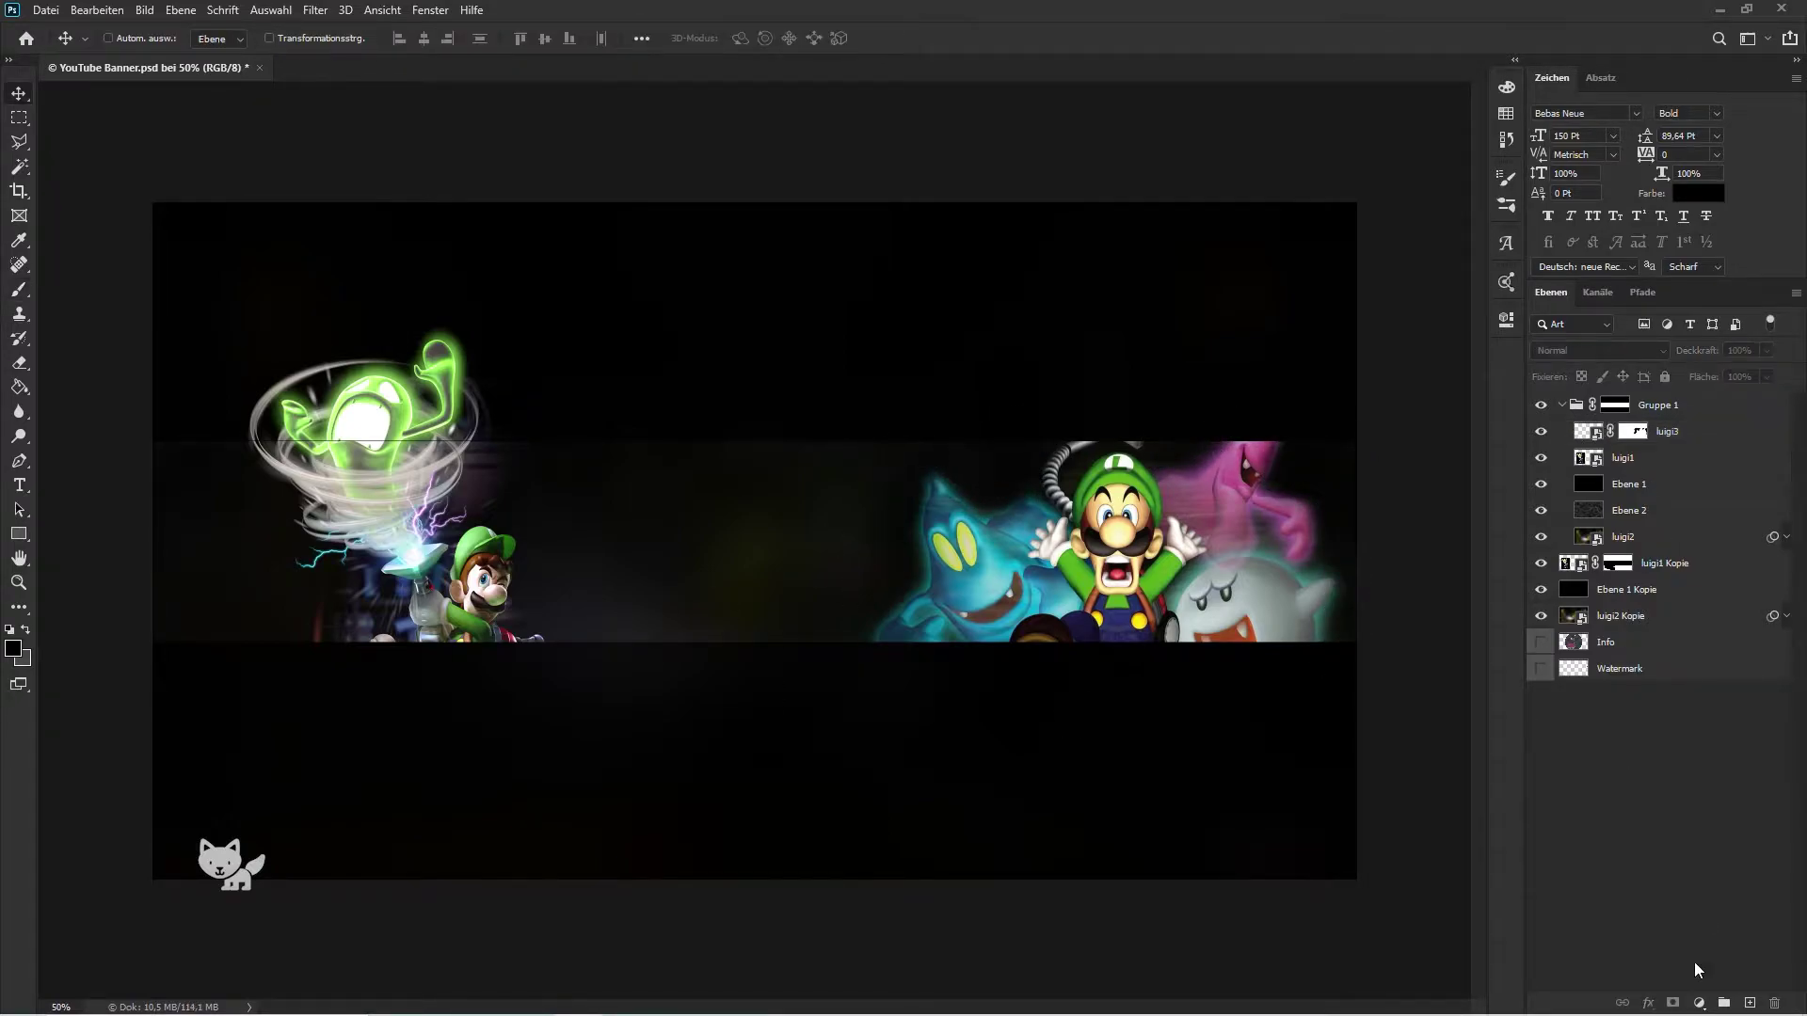
Step: Add a Bleach Bypass Color Lookup adjustment layer and duplicate it
left_click(1699, 1002)
scroll(1403, 375, "down", 1)
scroll(1402, 374, "down", 1)
left_click(1412, 376)
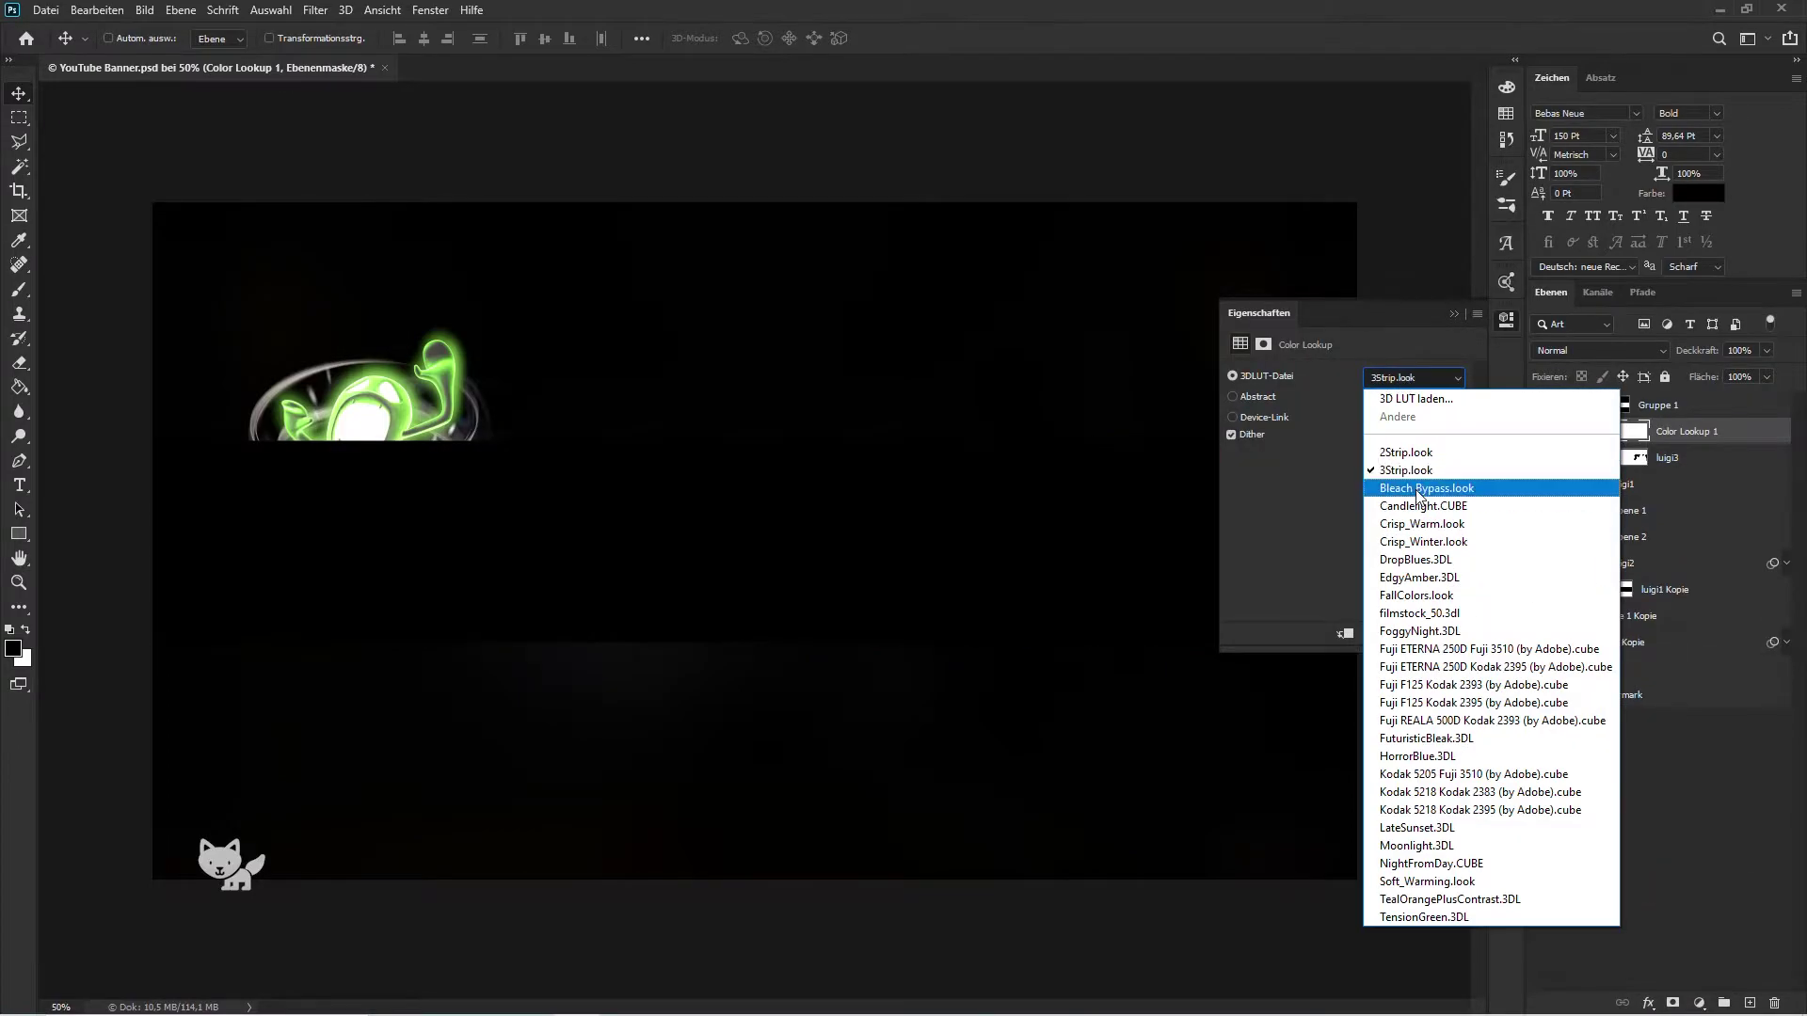
left_click(1421, 489)
key("ctrl+j")
scroll(1431, 372, "down", 5)
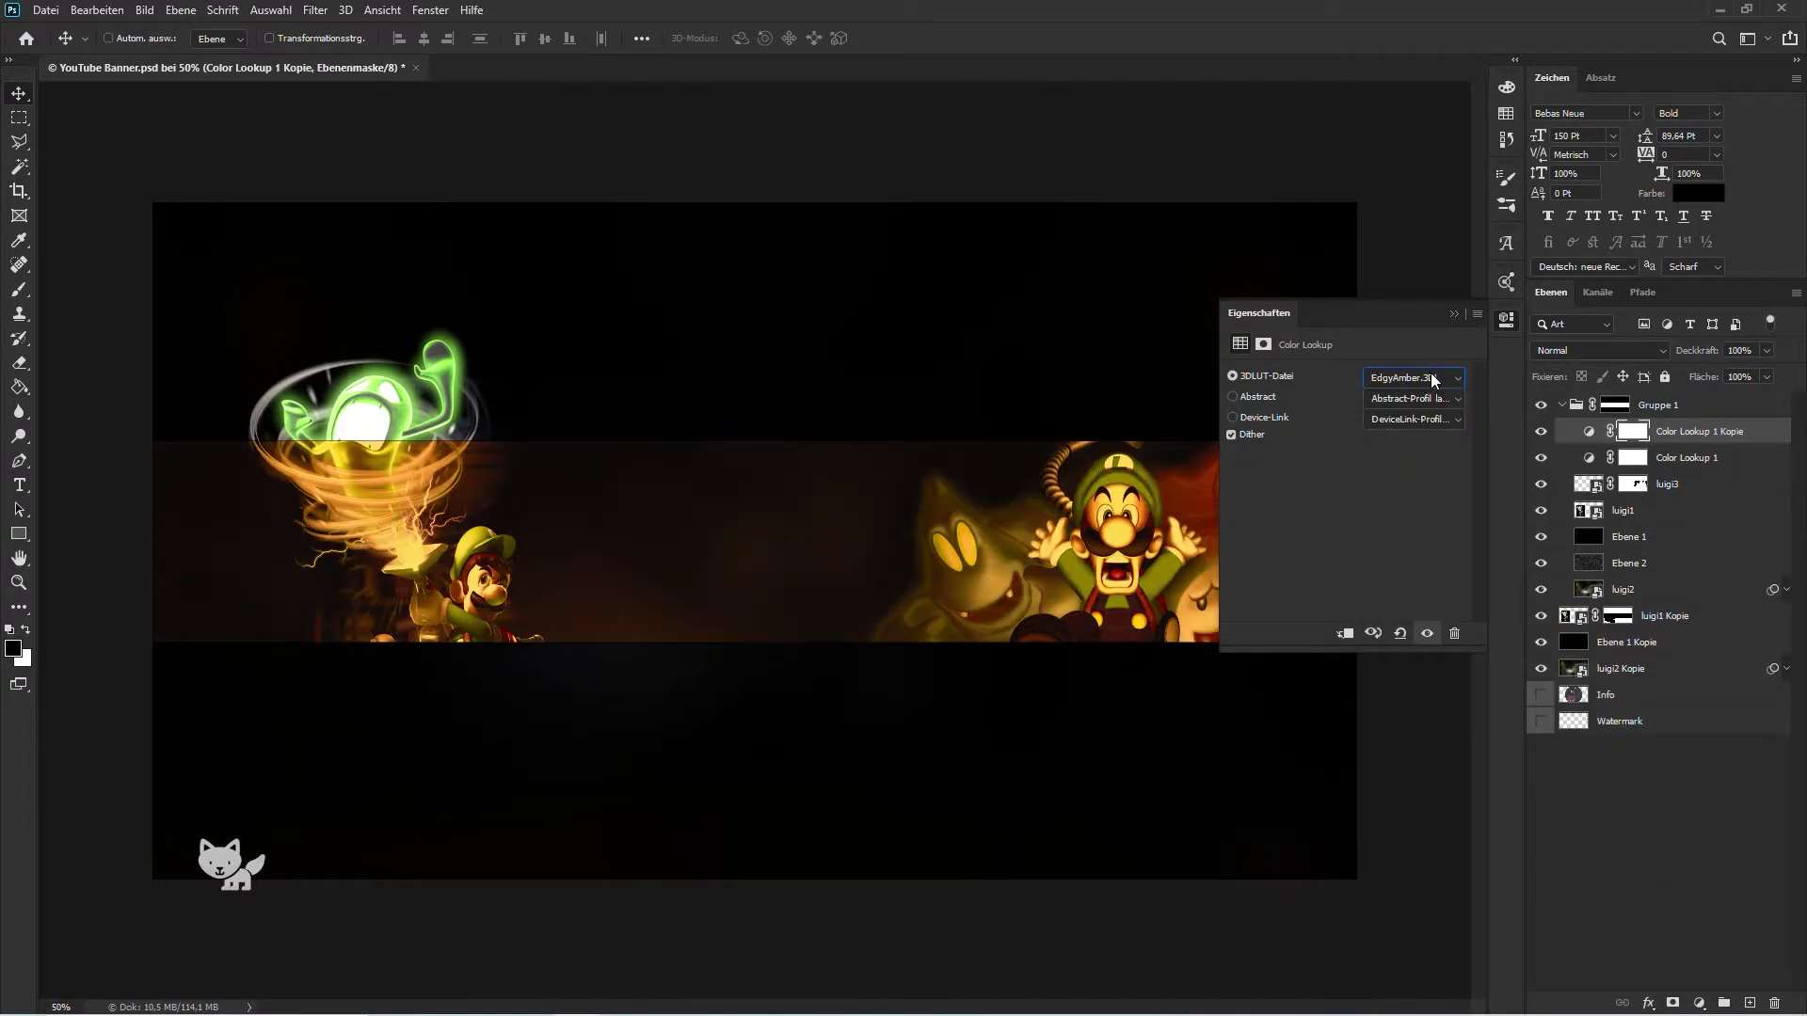
scroll(1431, 373, "down", 2)
left_click_drag(1574, 721, 1567, 694)
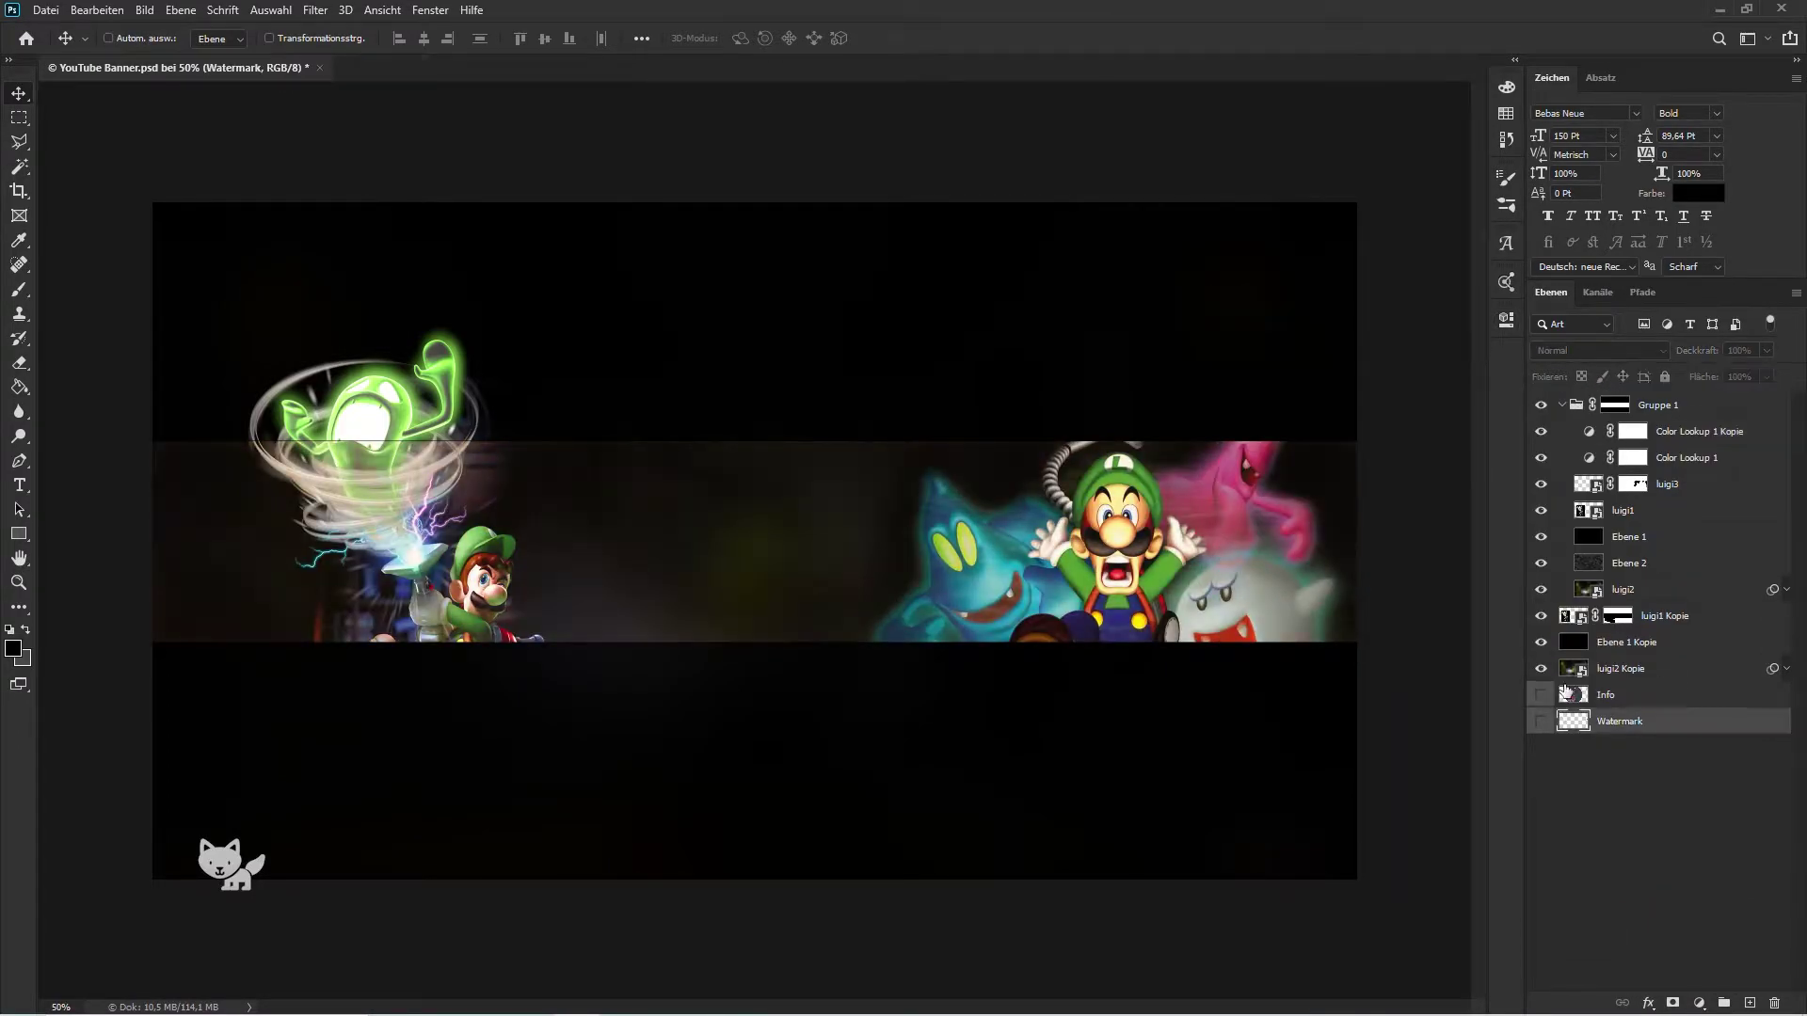
Step: Render Fasern fibres on a new layer and rotate it 90° into horizontal streaks
left_click(1749, 1003)
left_click(316, 10)
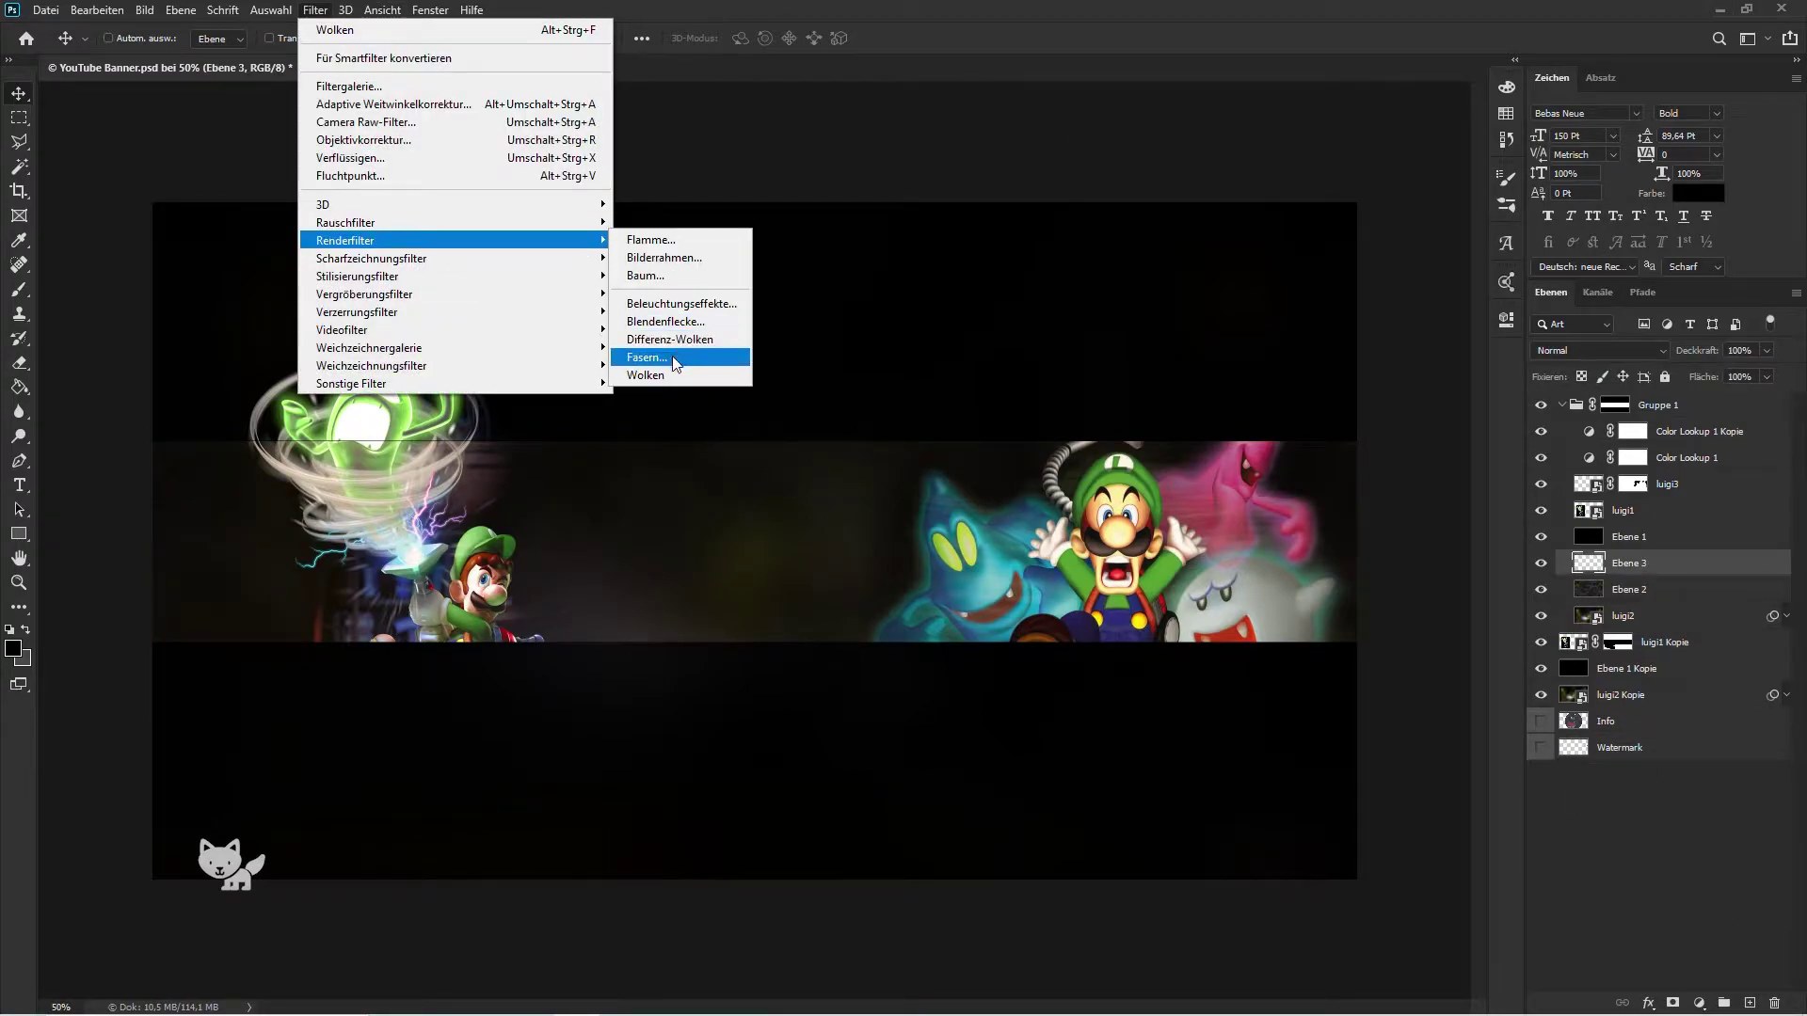
left_click(659, 356)
key("Return")
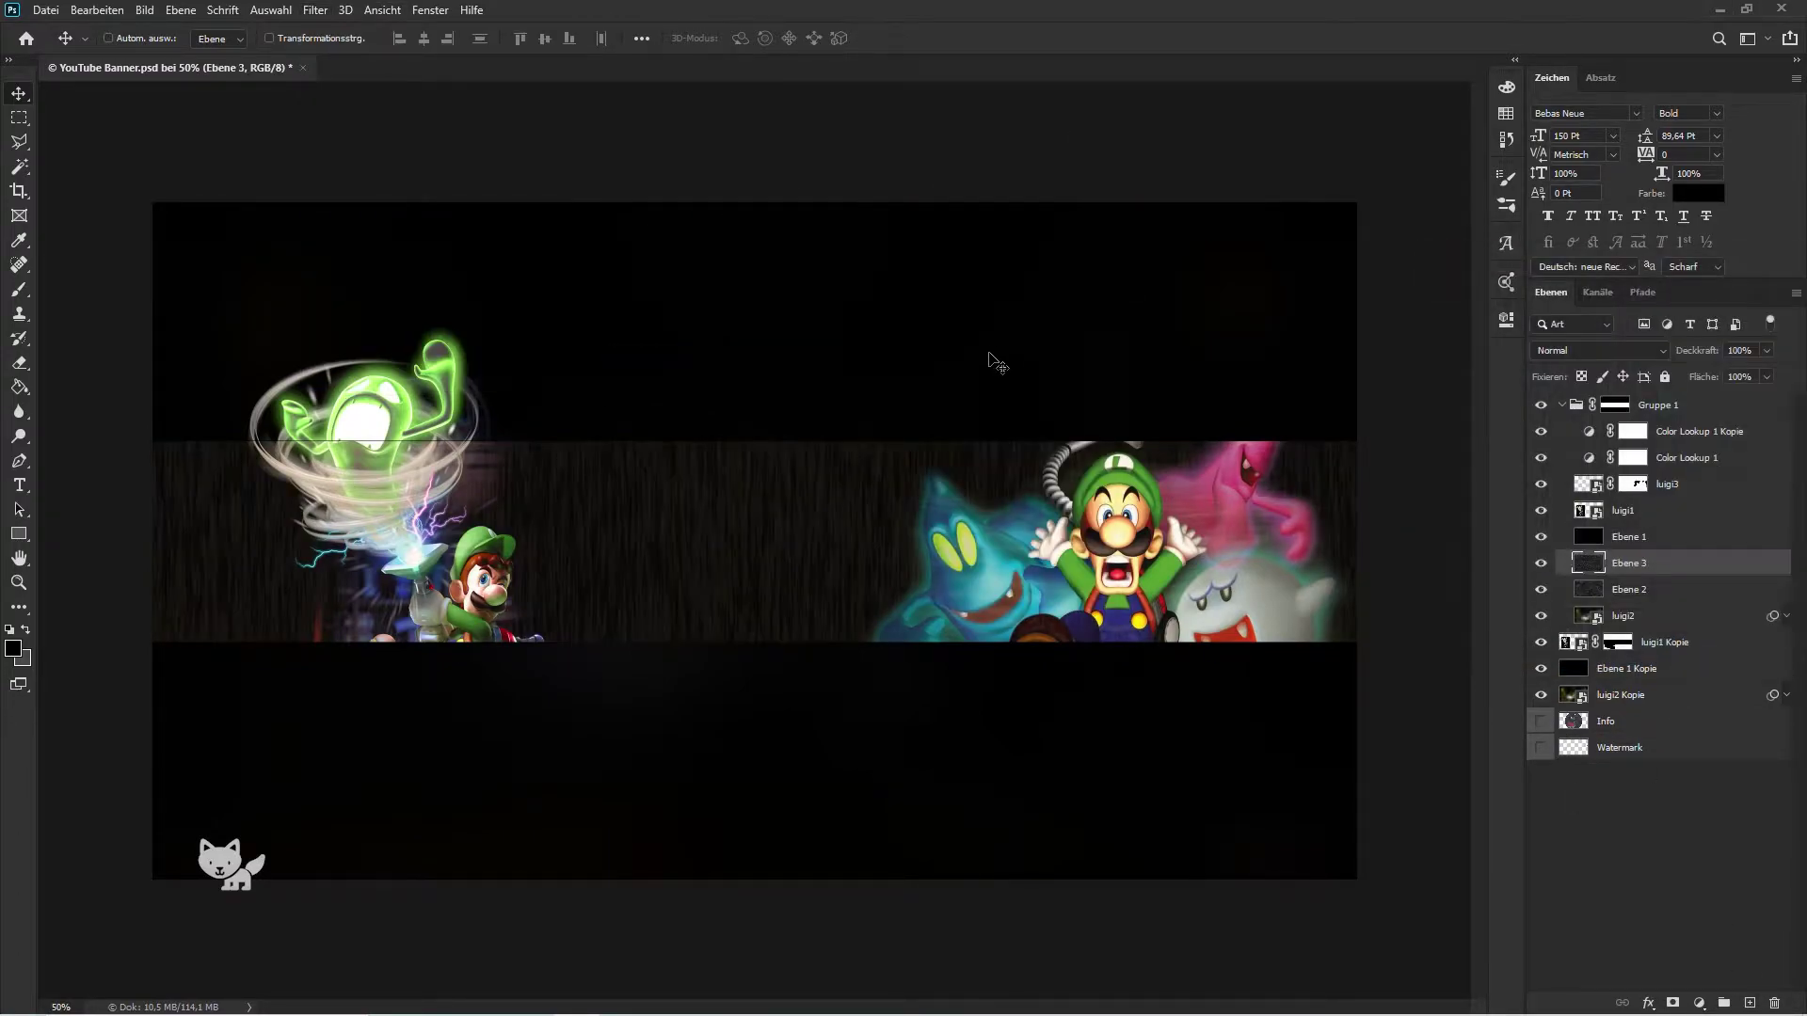
key("ctrl+t")
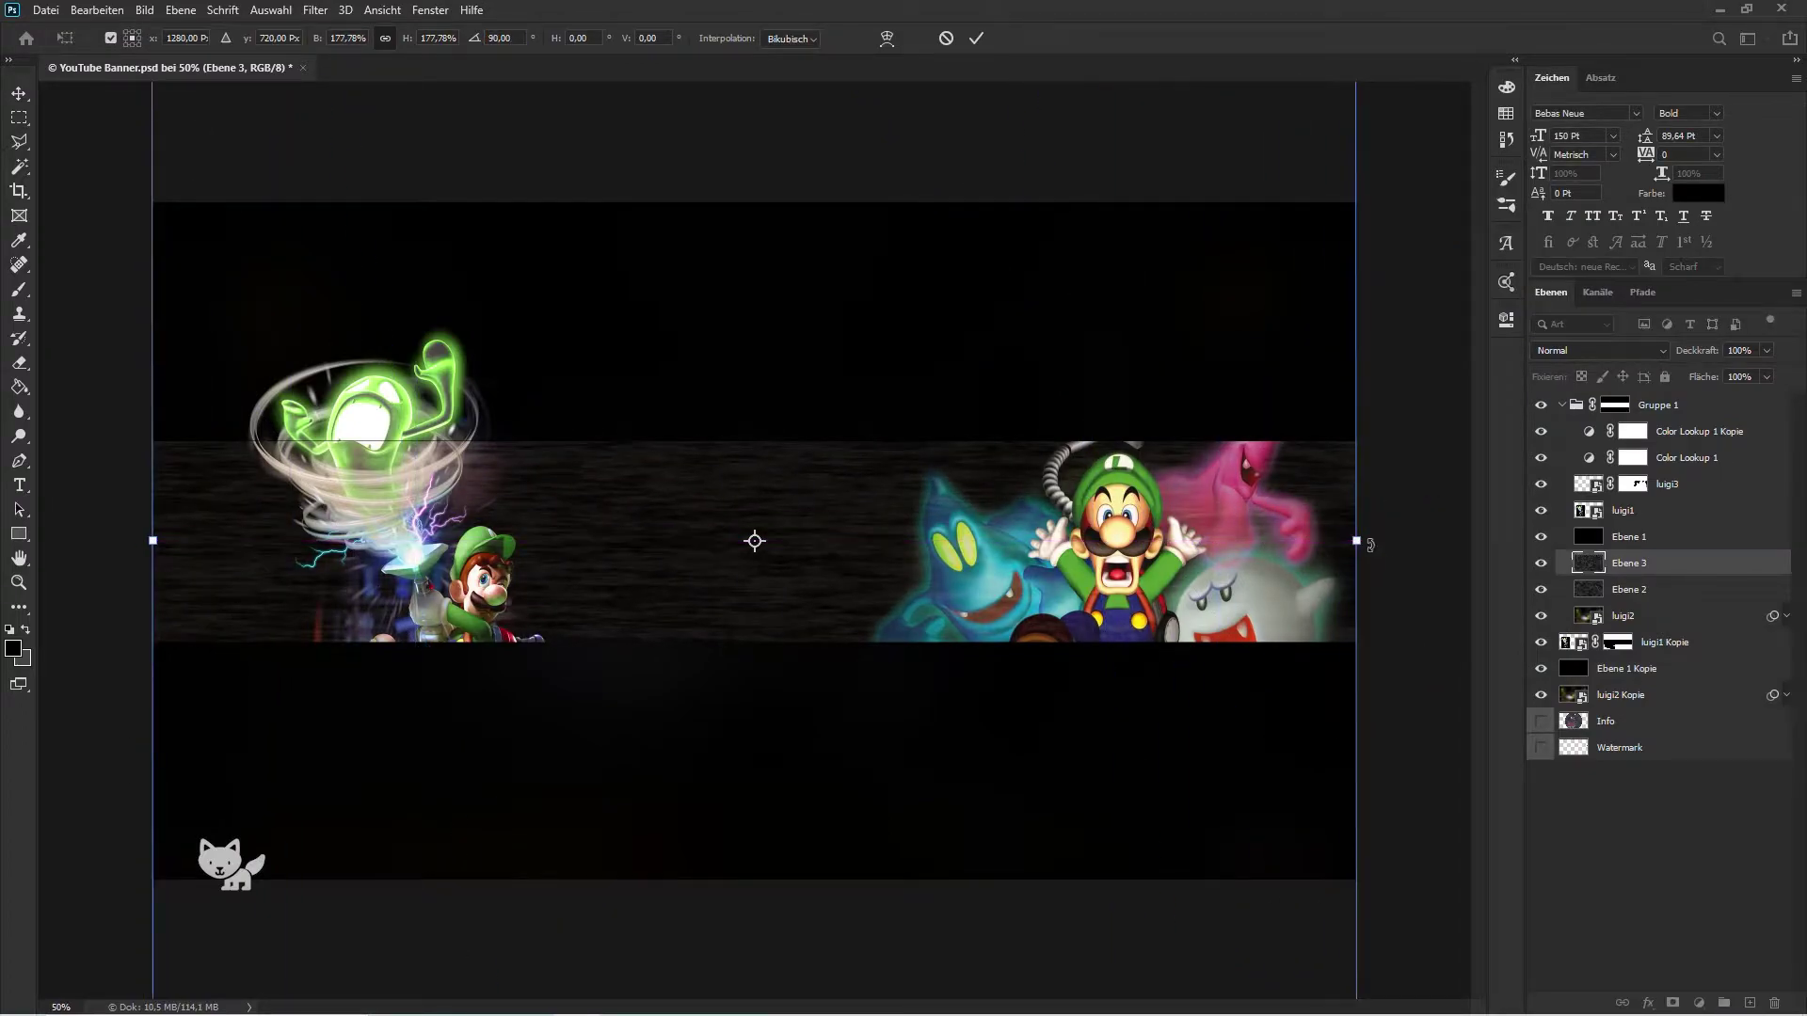
key("Return")
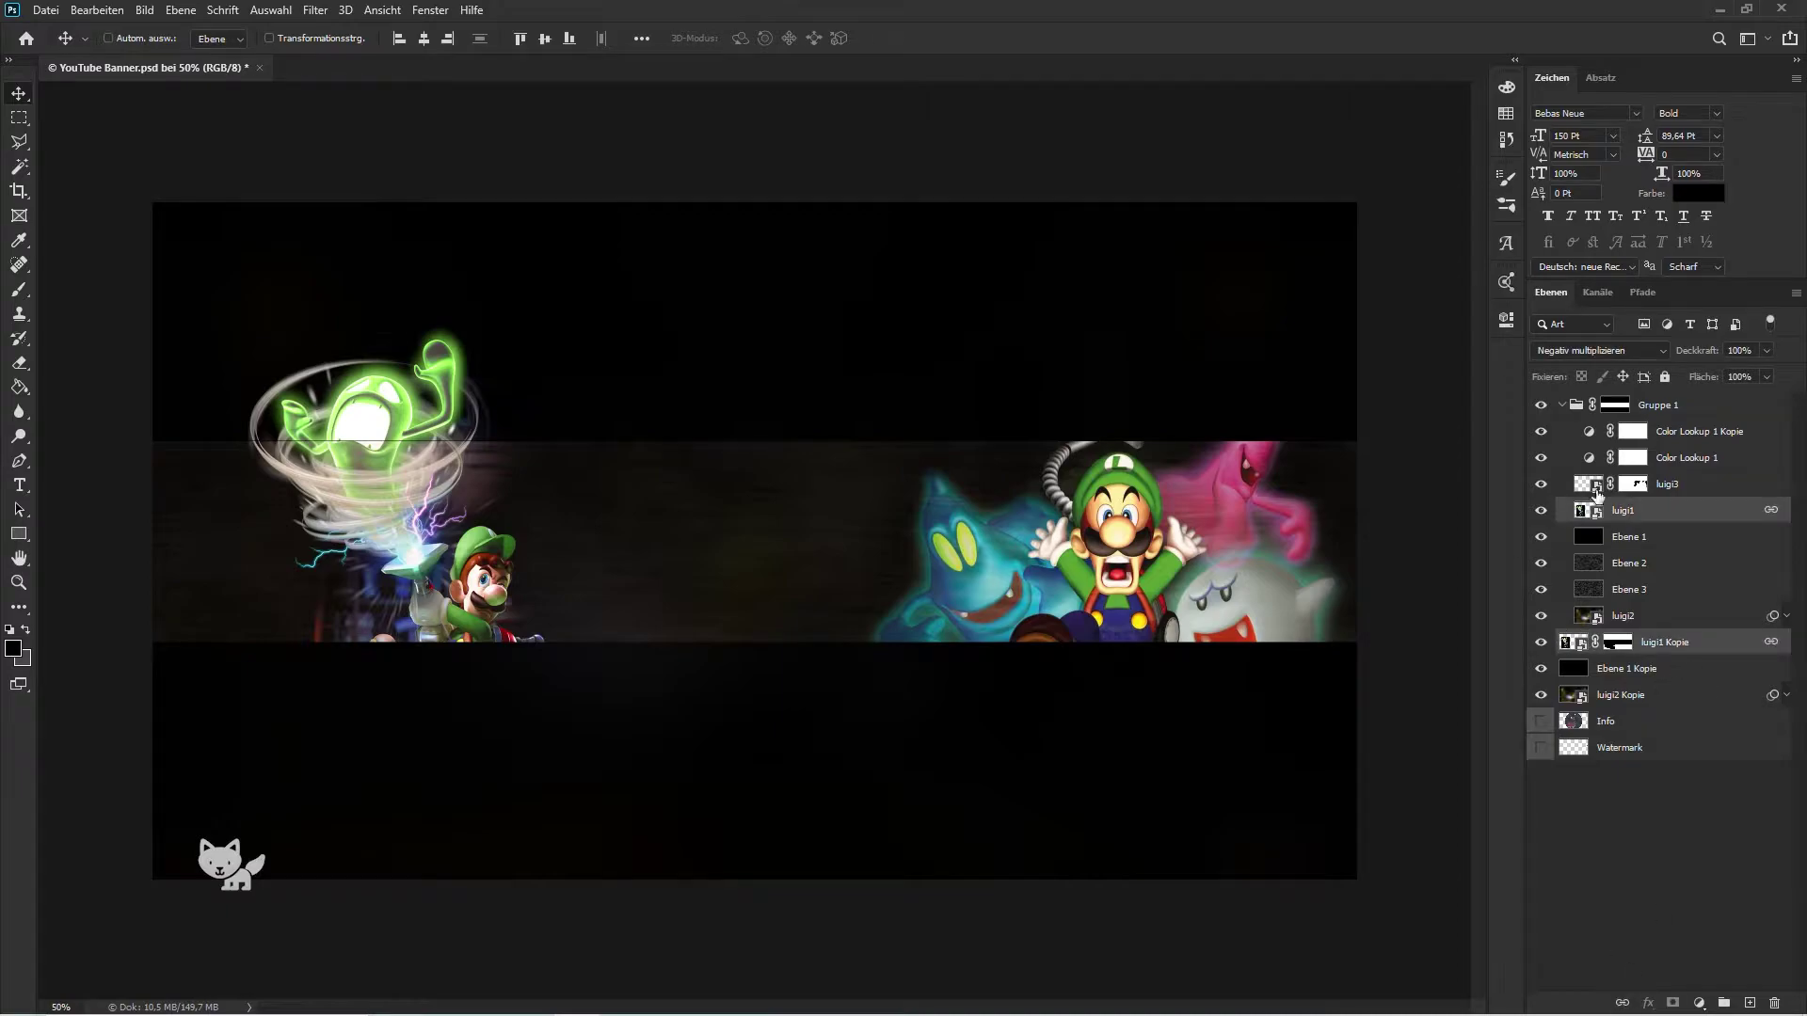
Step: Duplicate the luigi3 artwork above the existing group
left_click(1680, 510)
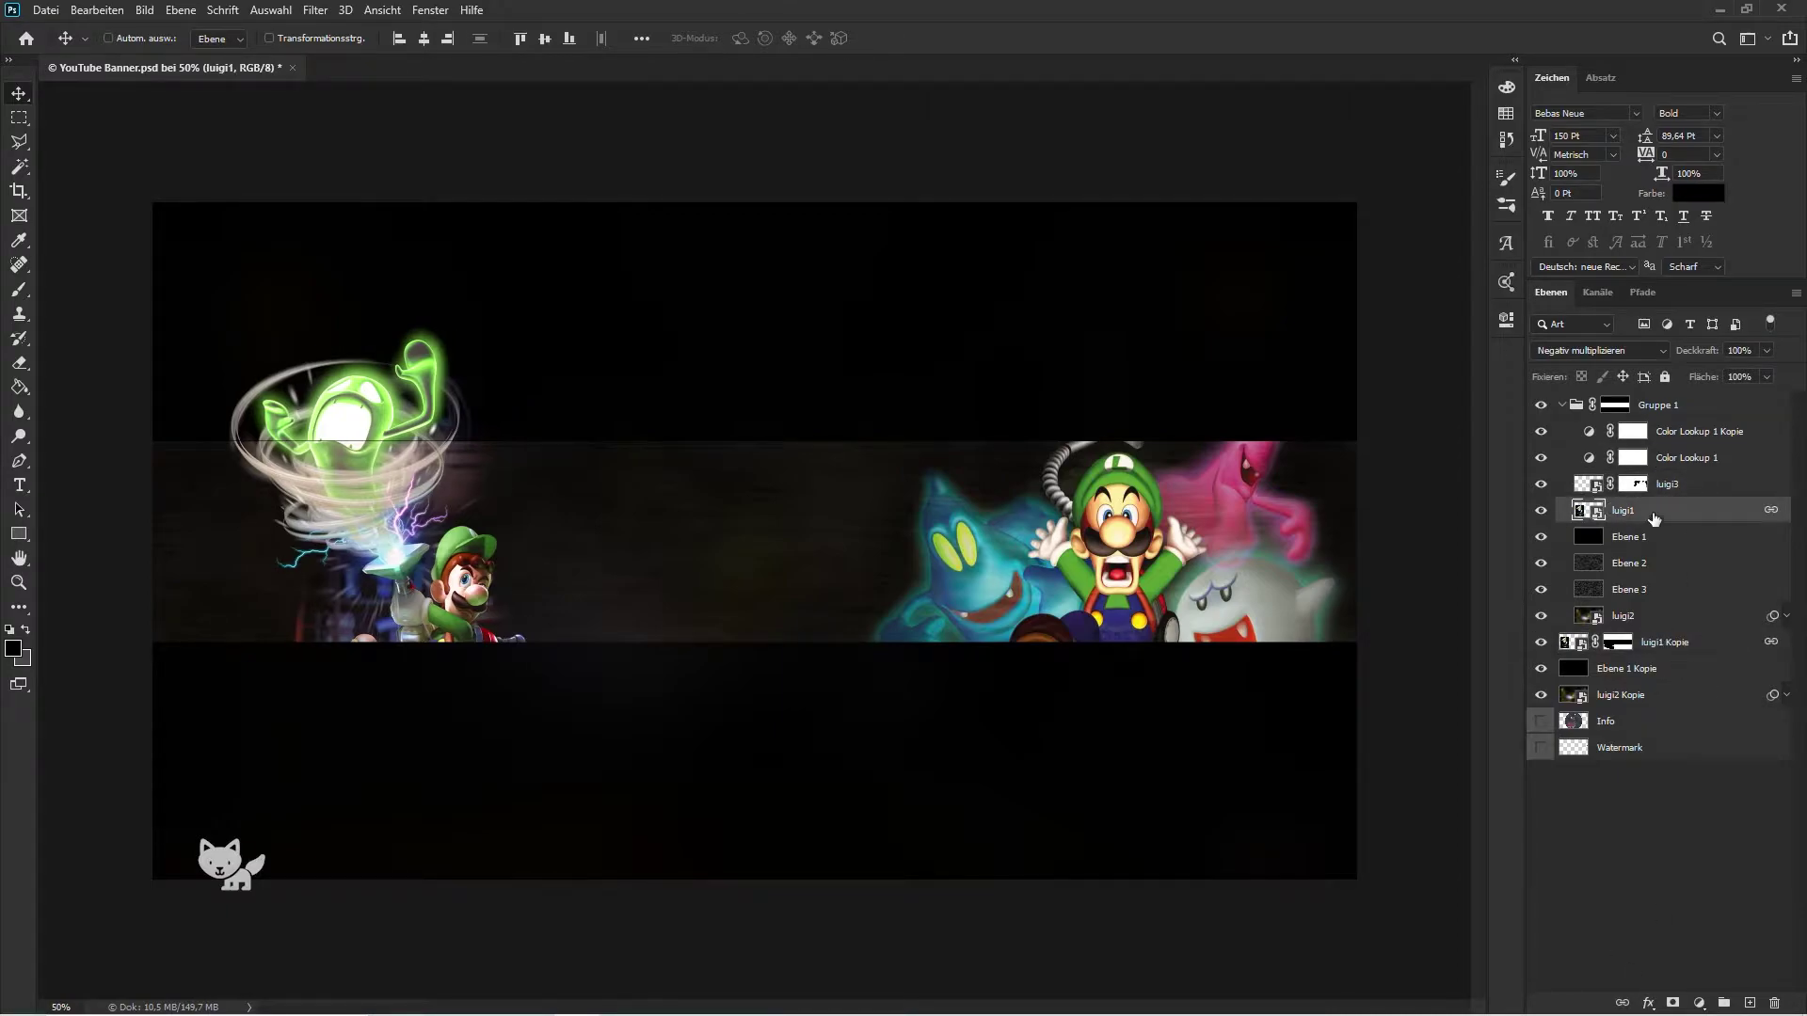
mouse_move(1626, 484)
left_mouse_down()
mouse_move(1693, 403)
mouse_move(1775, 1003)
left_mouse_up()
scroll(516, 670, "up", 5)
Step: Mask luigi3 Kopie to the vacuum nozzle area using a polygon selection
key("l")
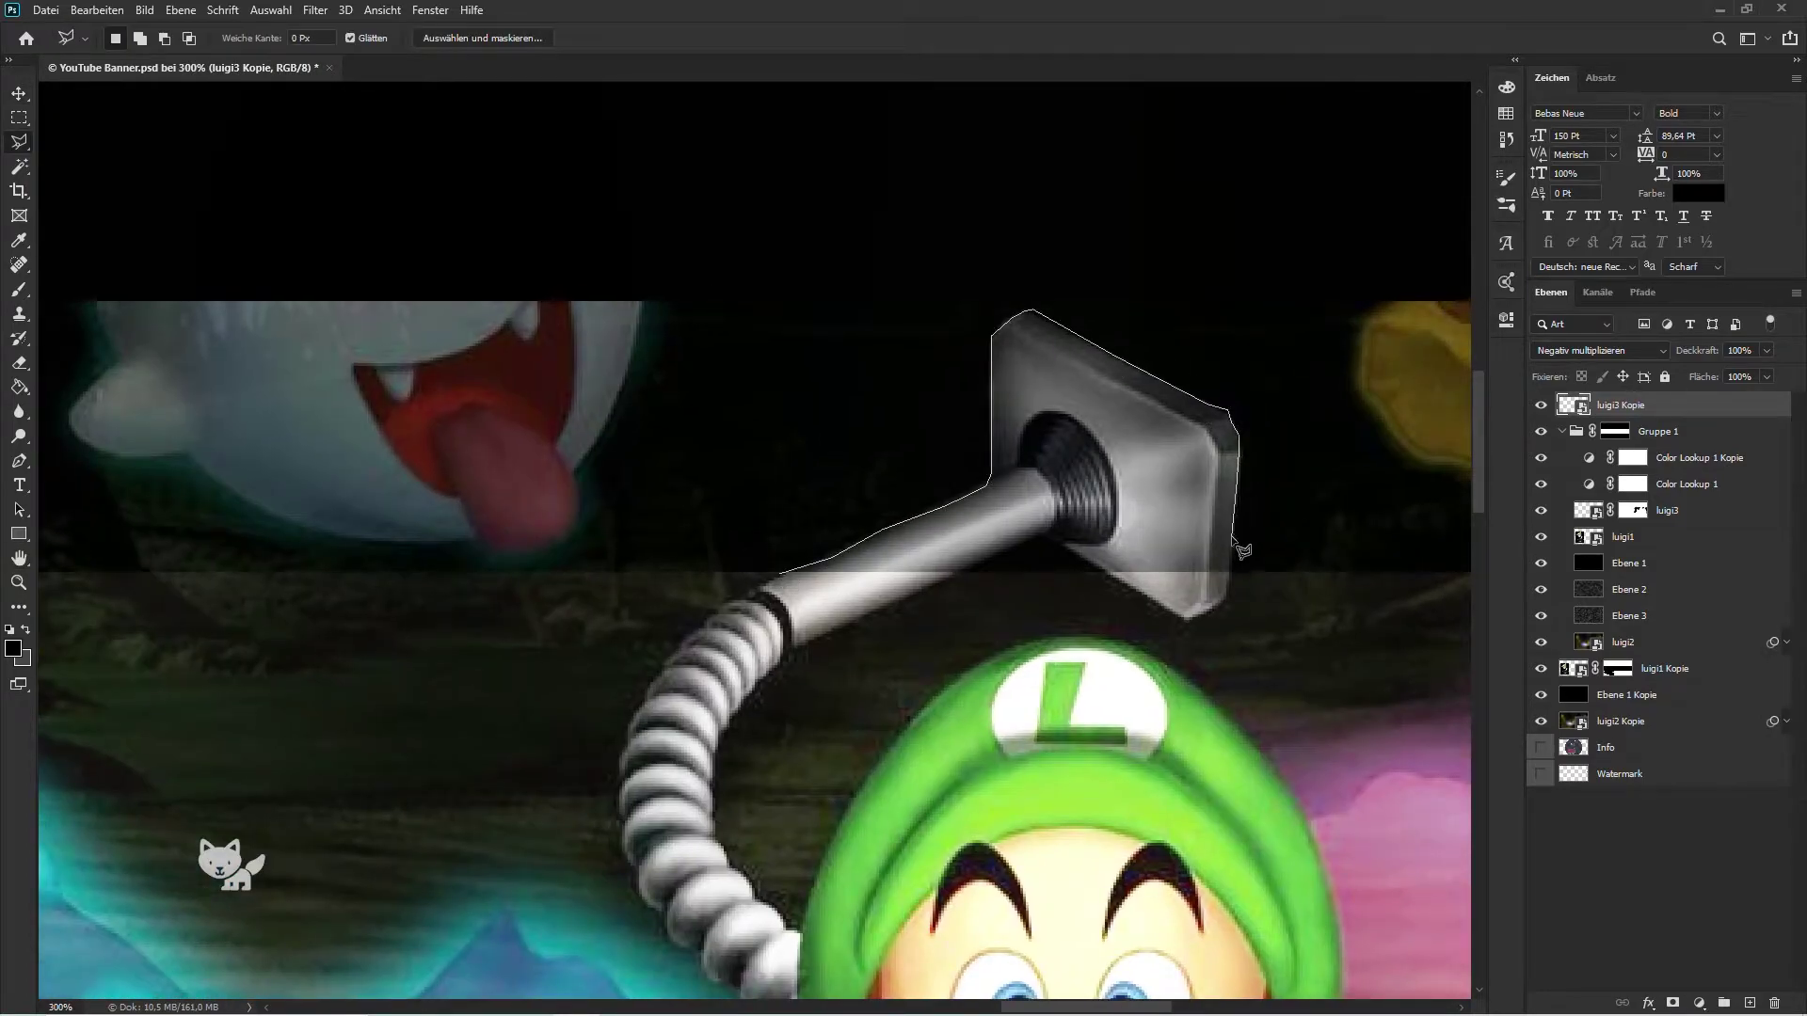
left_click(784, 577)
left_click(1672, 1004)
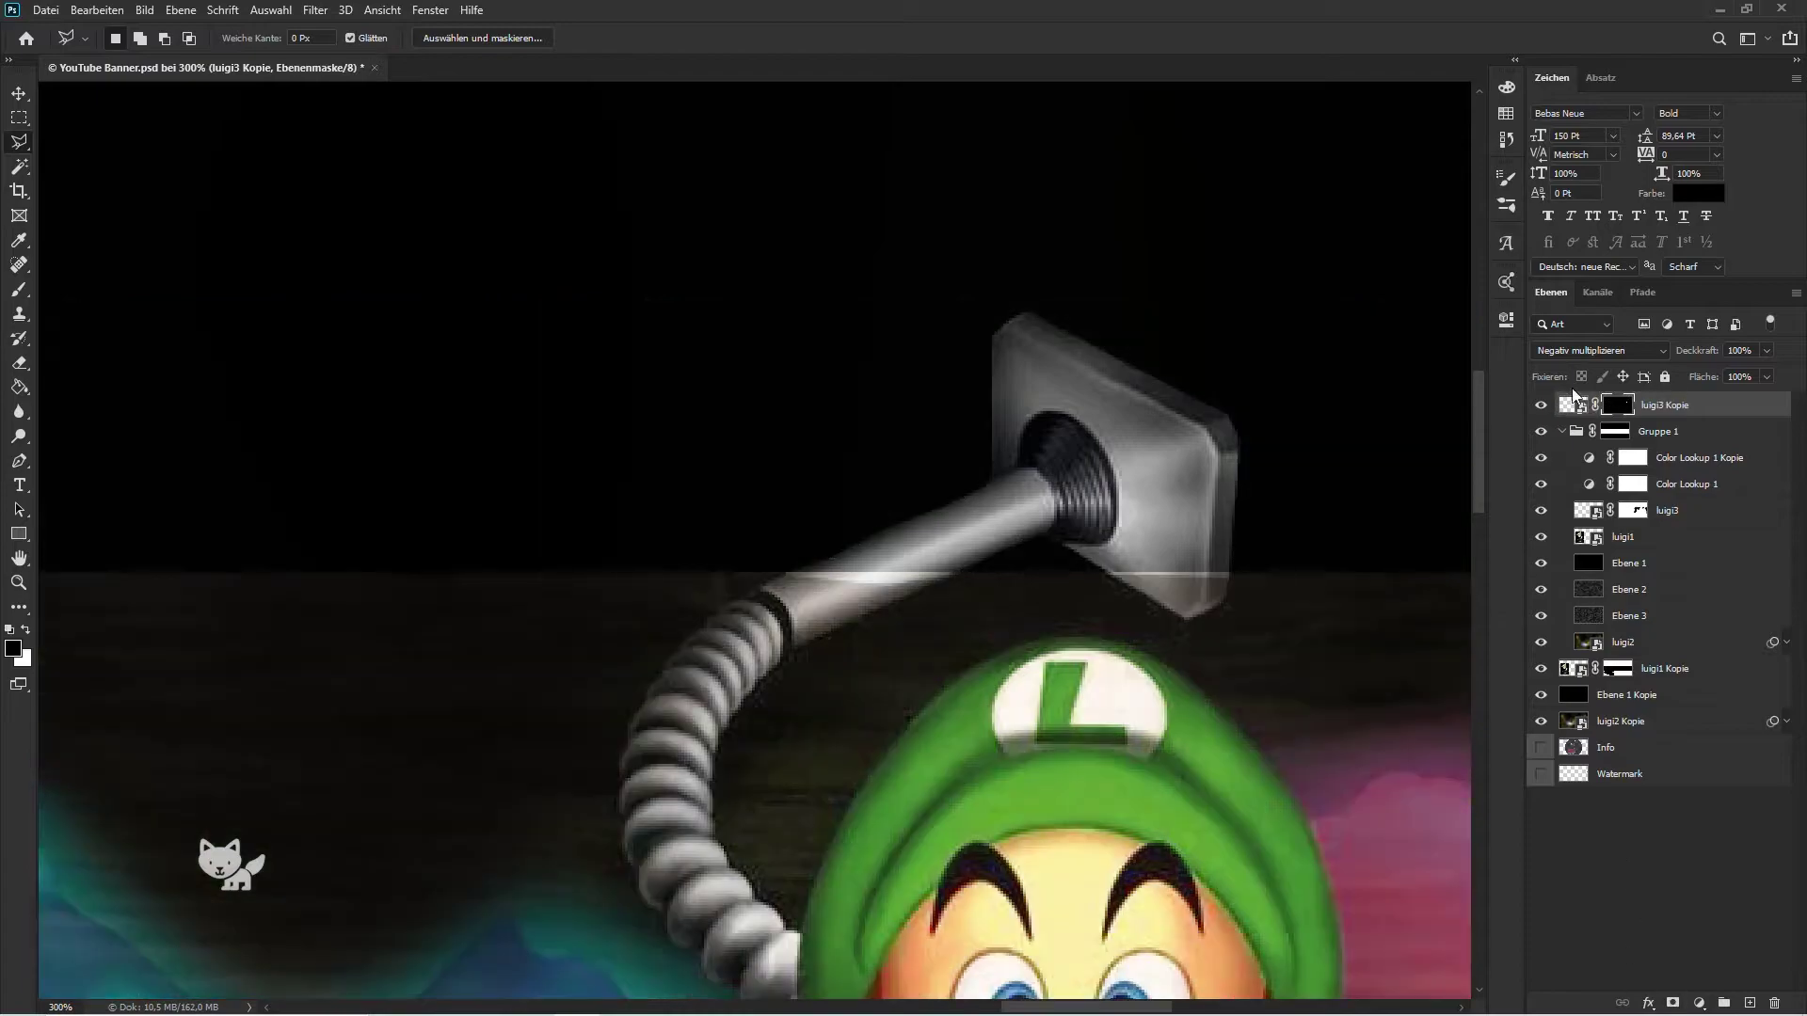
left_click(1599, 350)
left_click(1609, 369)
Step: Reorder luigi3 Kopie and the Color Lookup copies below luigi2, grouping them as Gruppe 2 with clipped lookups
key("v")
left_click_drag(1705, 650, 1705, 657)
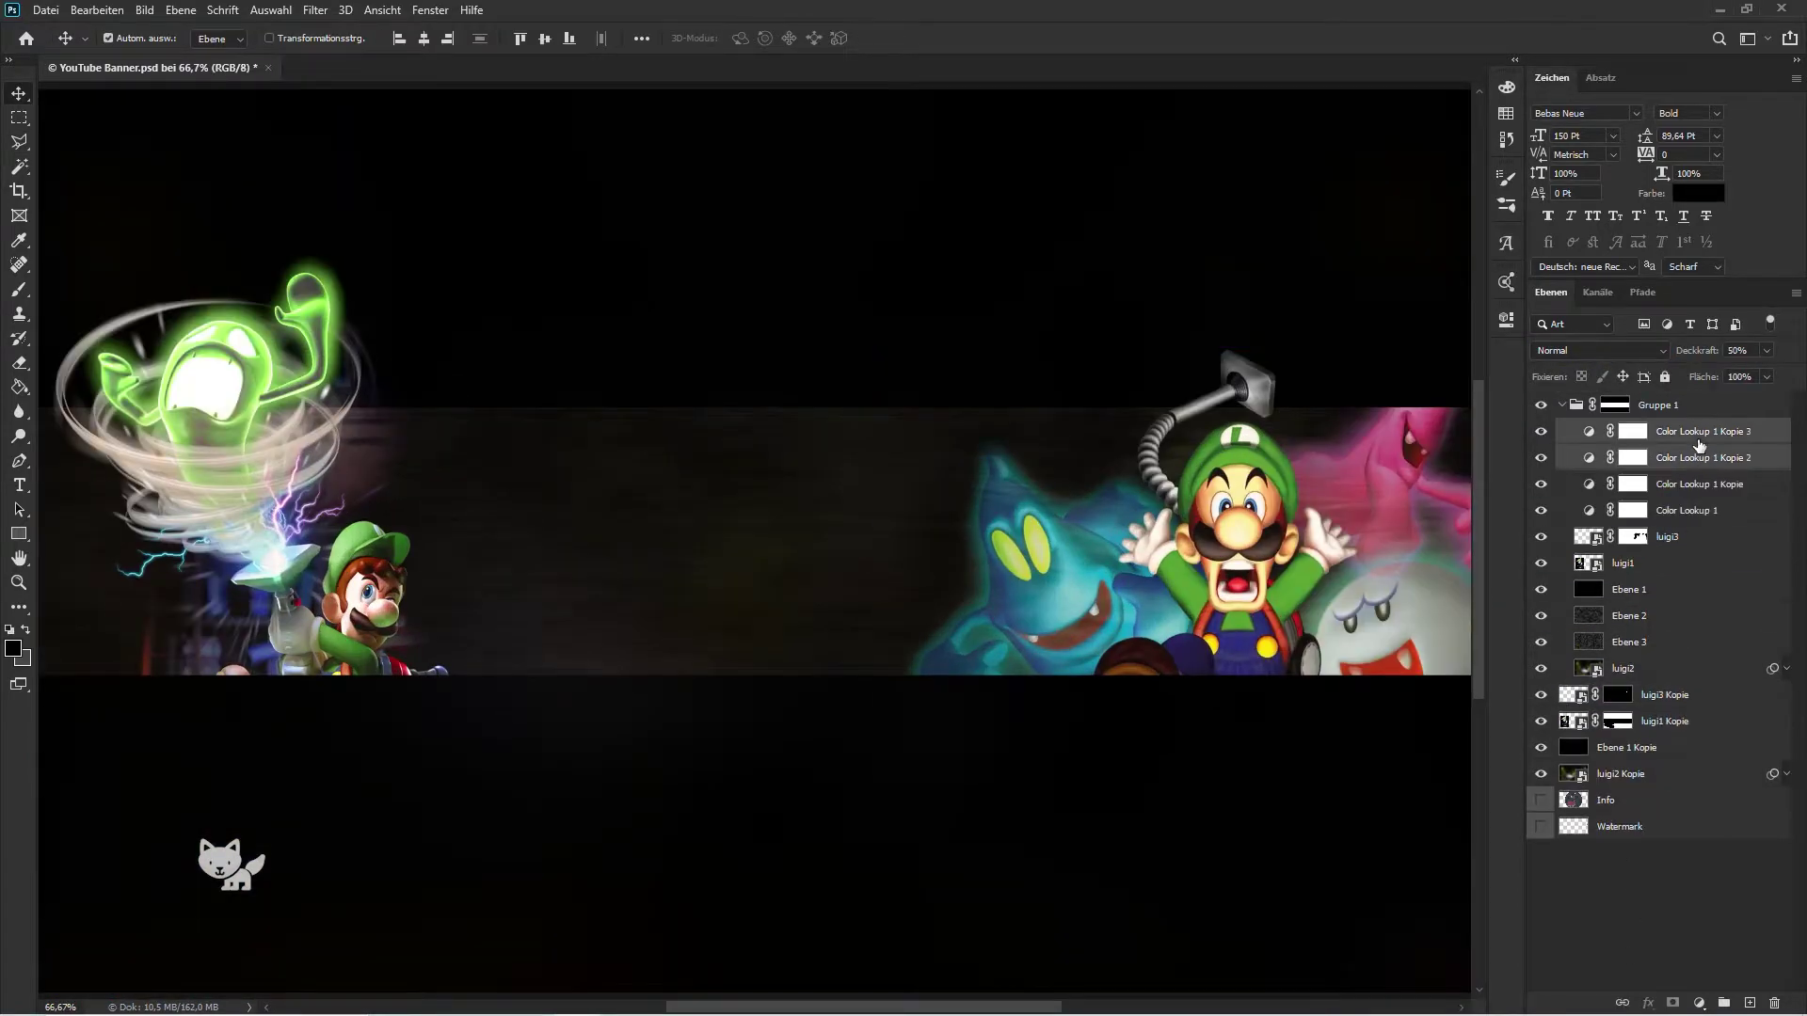
left_click_drag(1699, 445, 1696, 684)
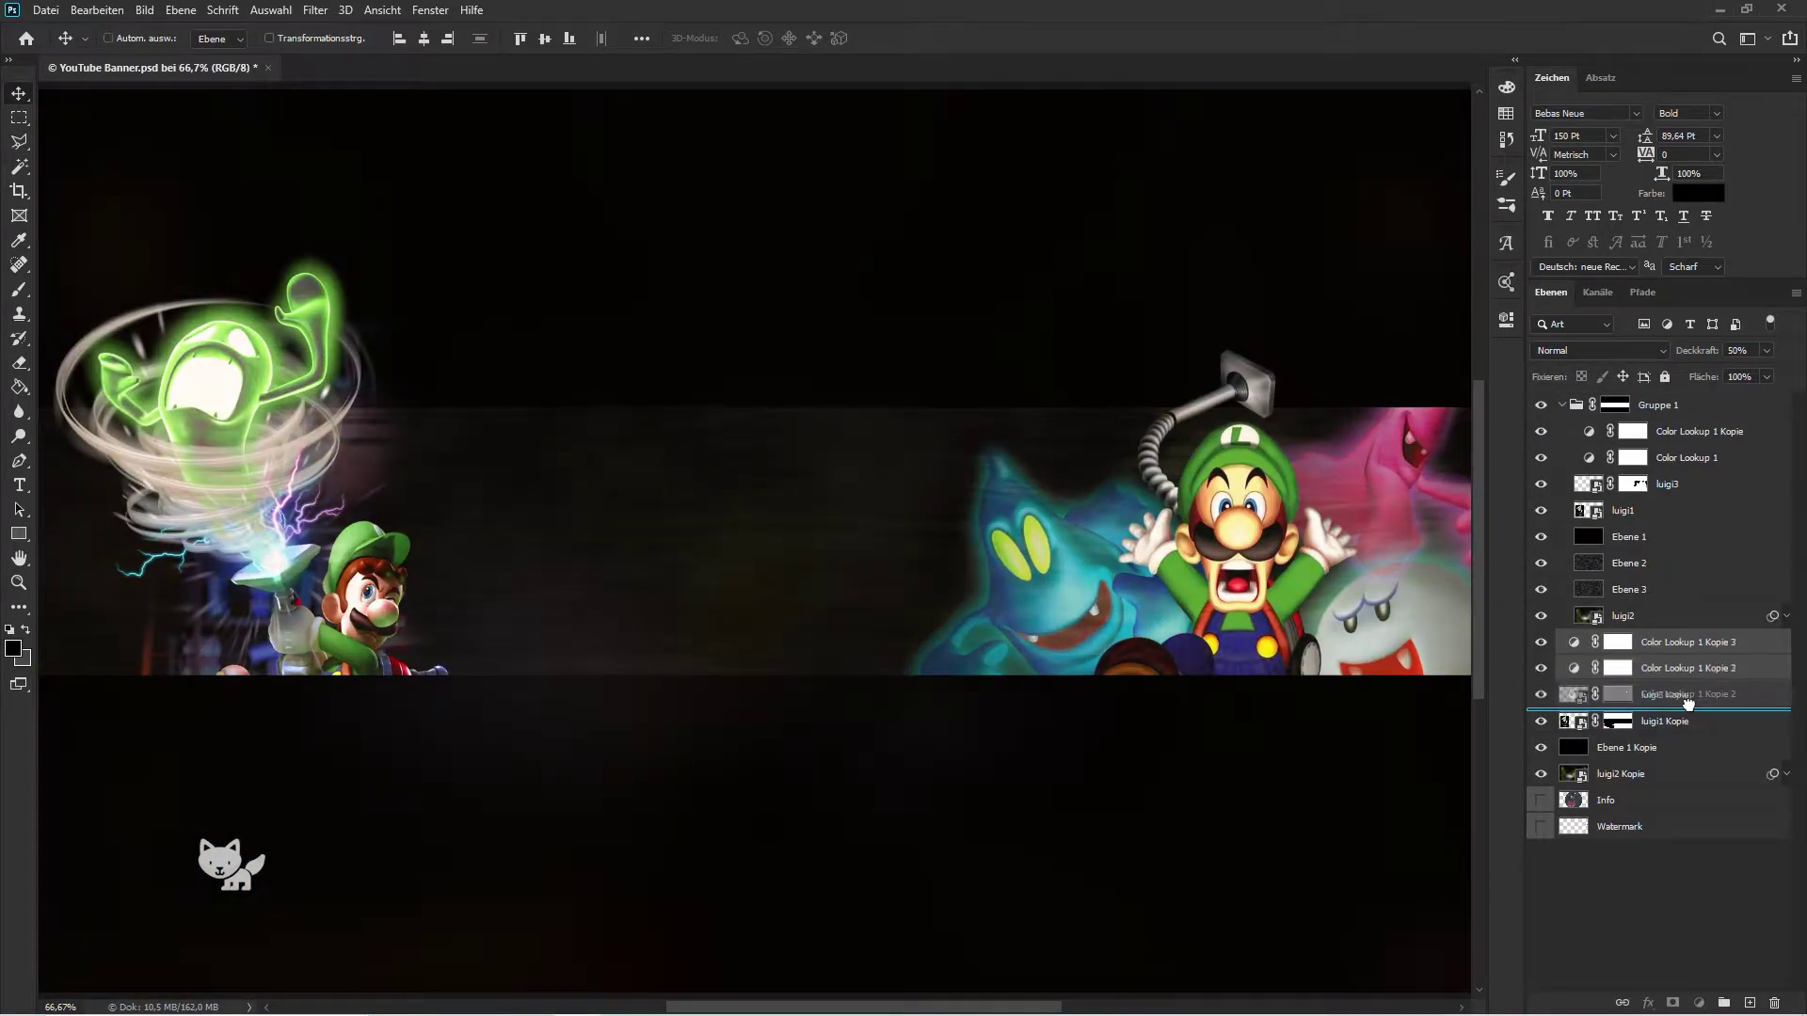
left_click(1680, 696)
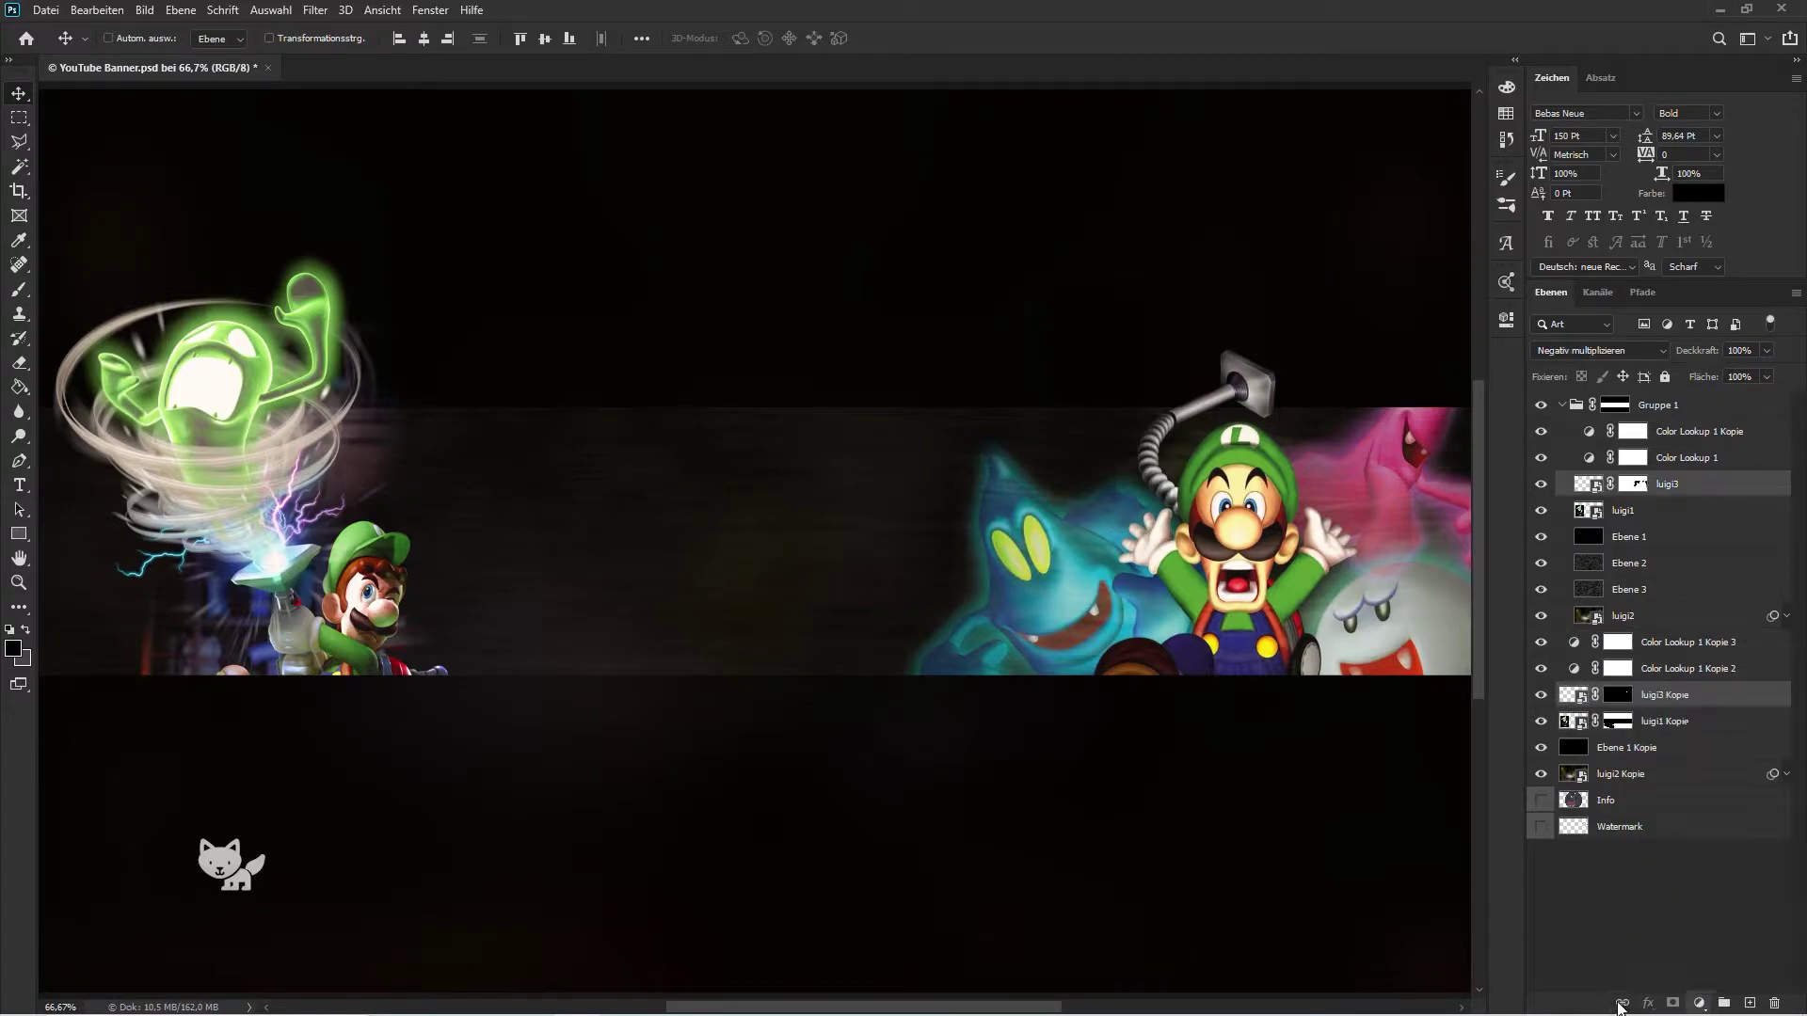
key("ctrl+g")
right_click(1694, 668)
left_click(1581, 577)
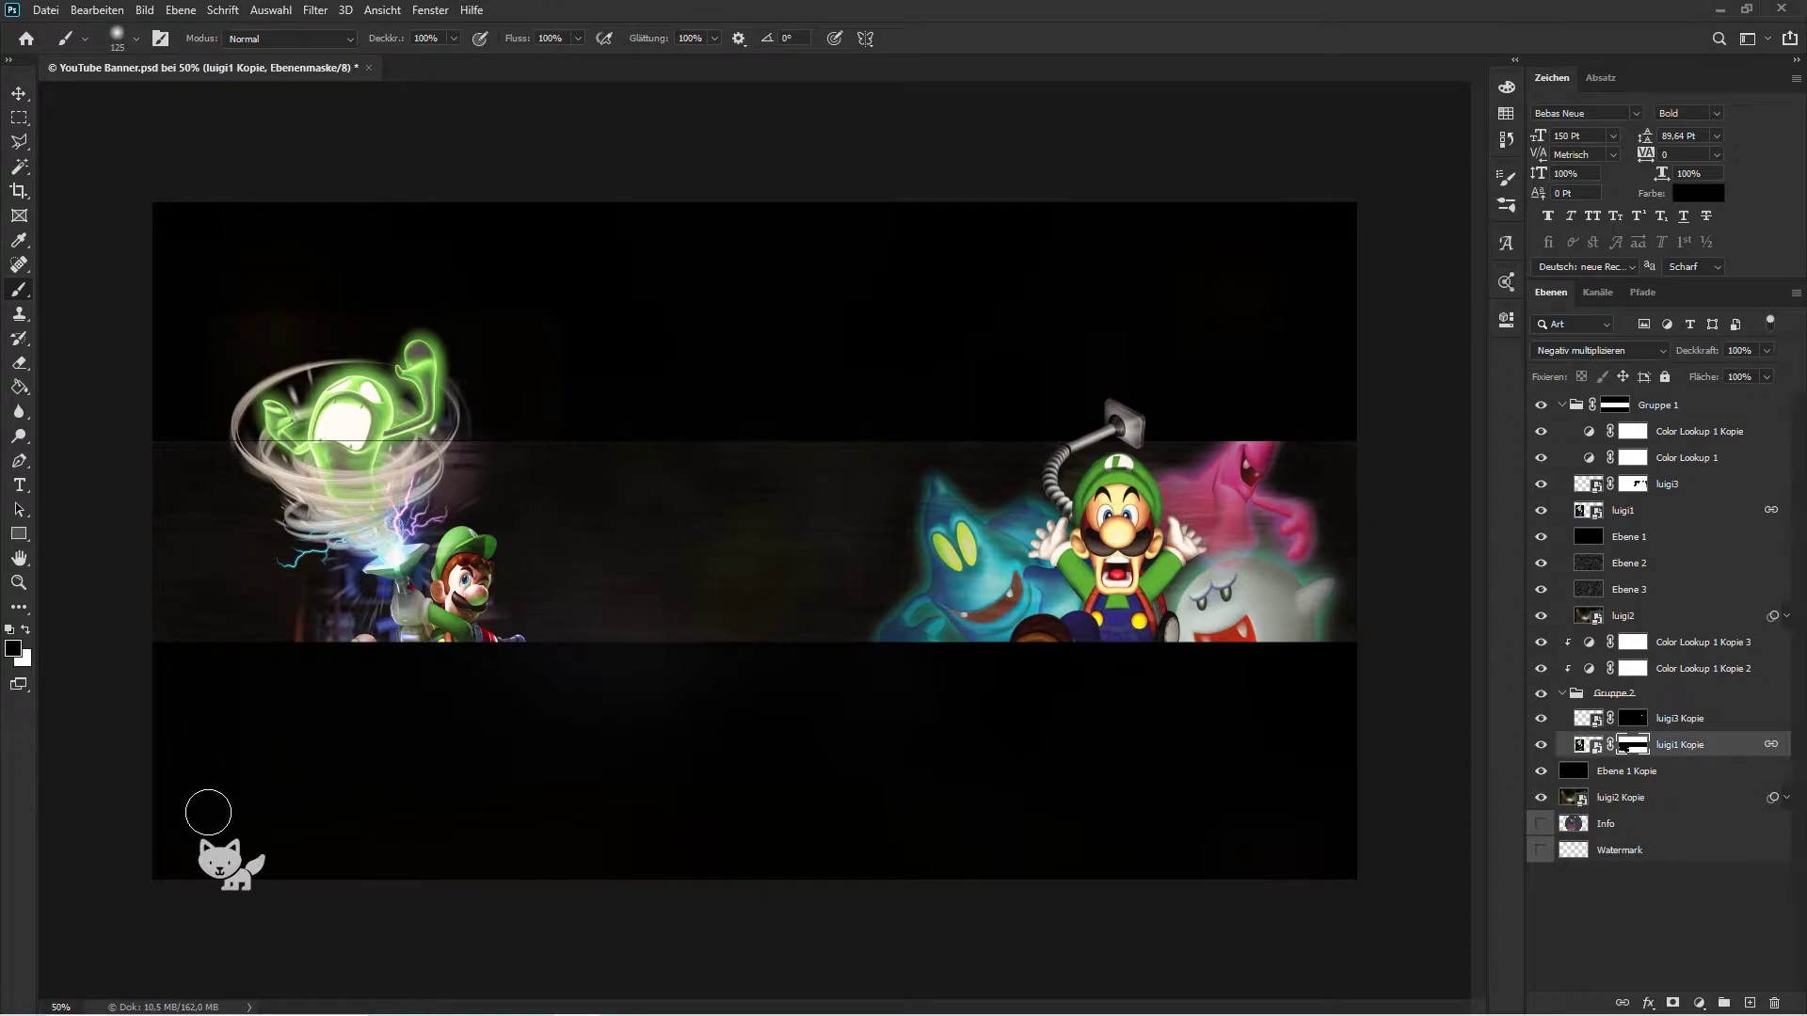
key("ctrl+1")
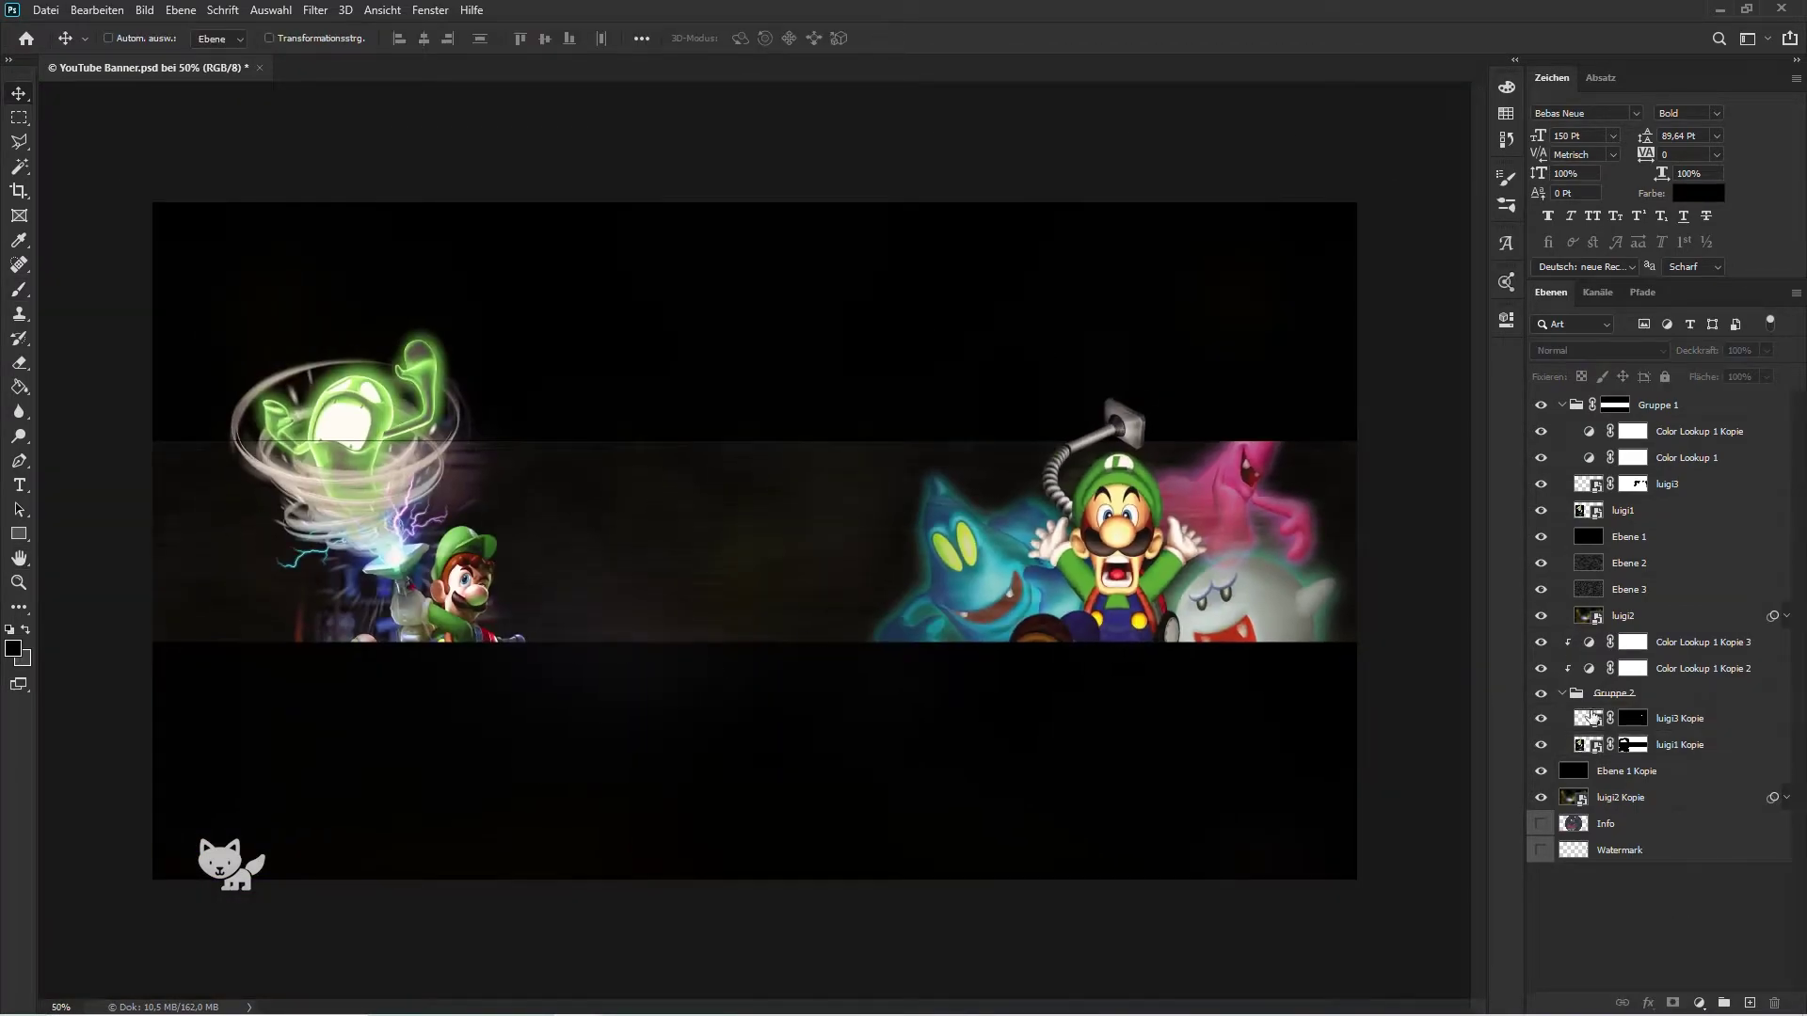
Step: Type LUIGI in the banner centre in white Halloween Too font
left_click(617, 558)
type("LUIGI")
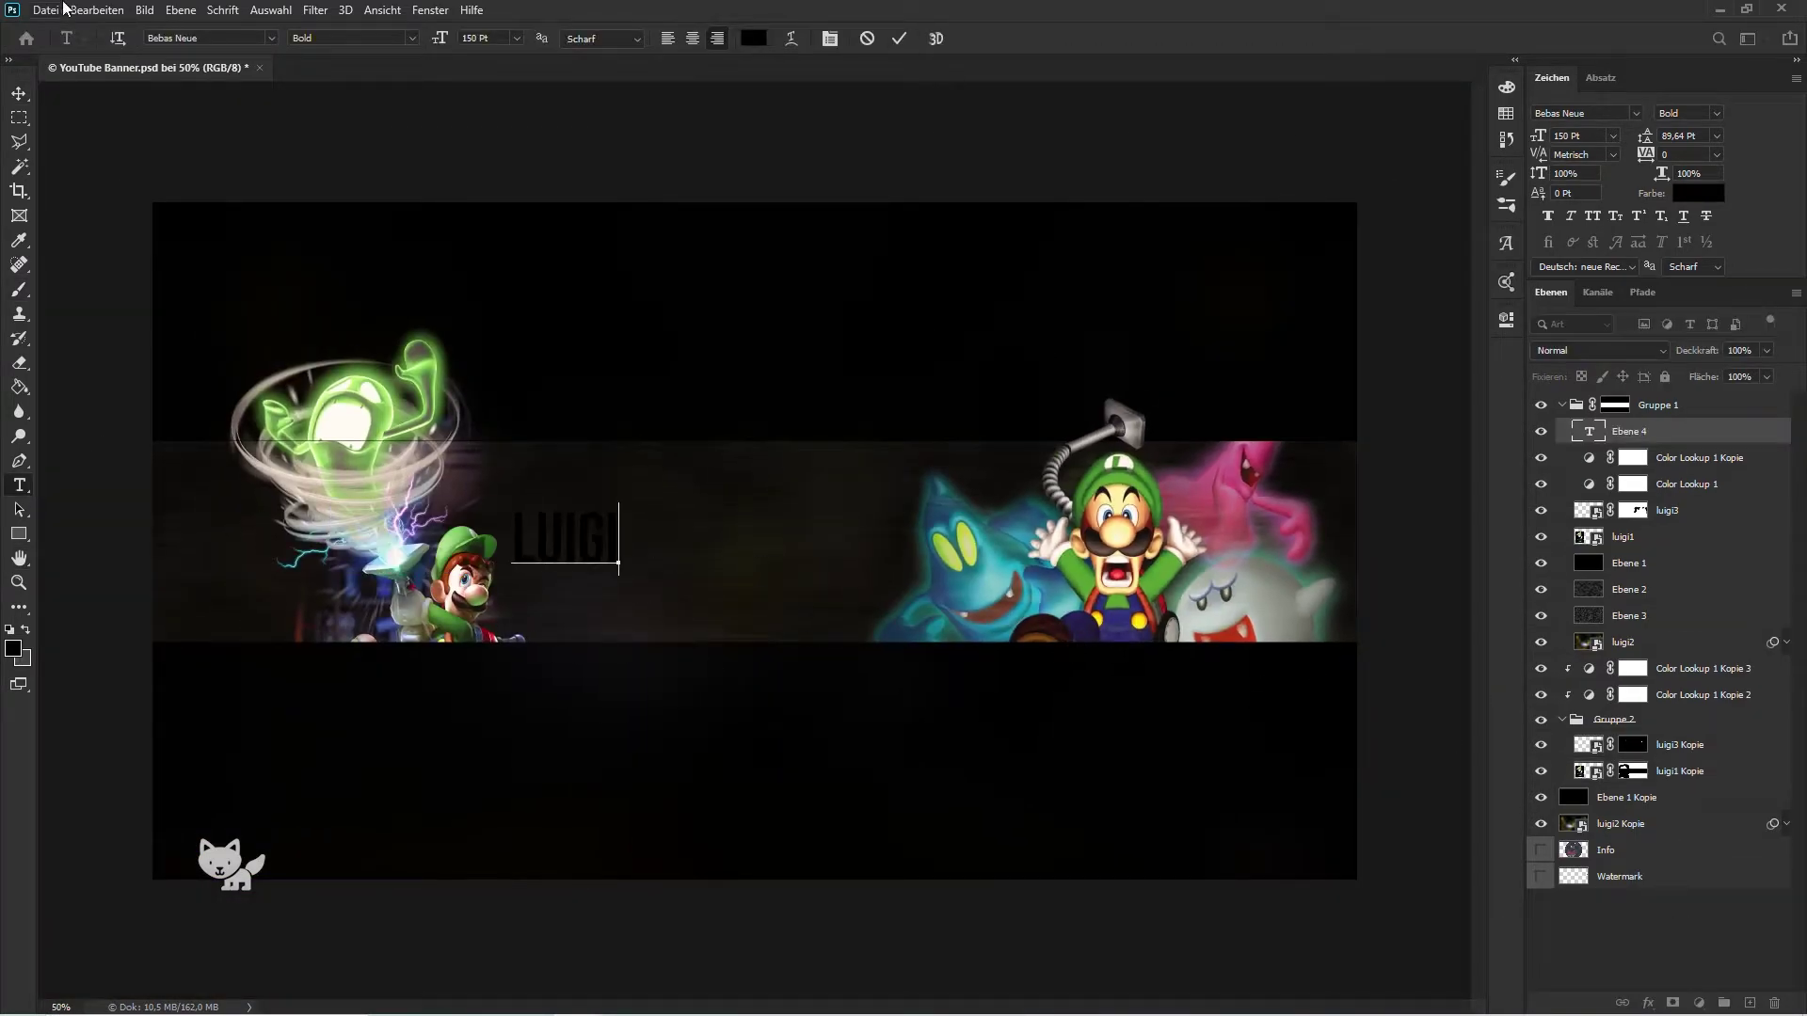
left_click(19, 93)
left_click(1635, 113)
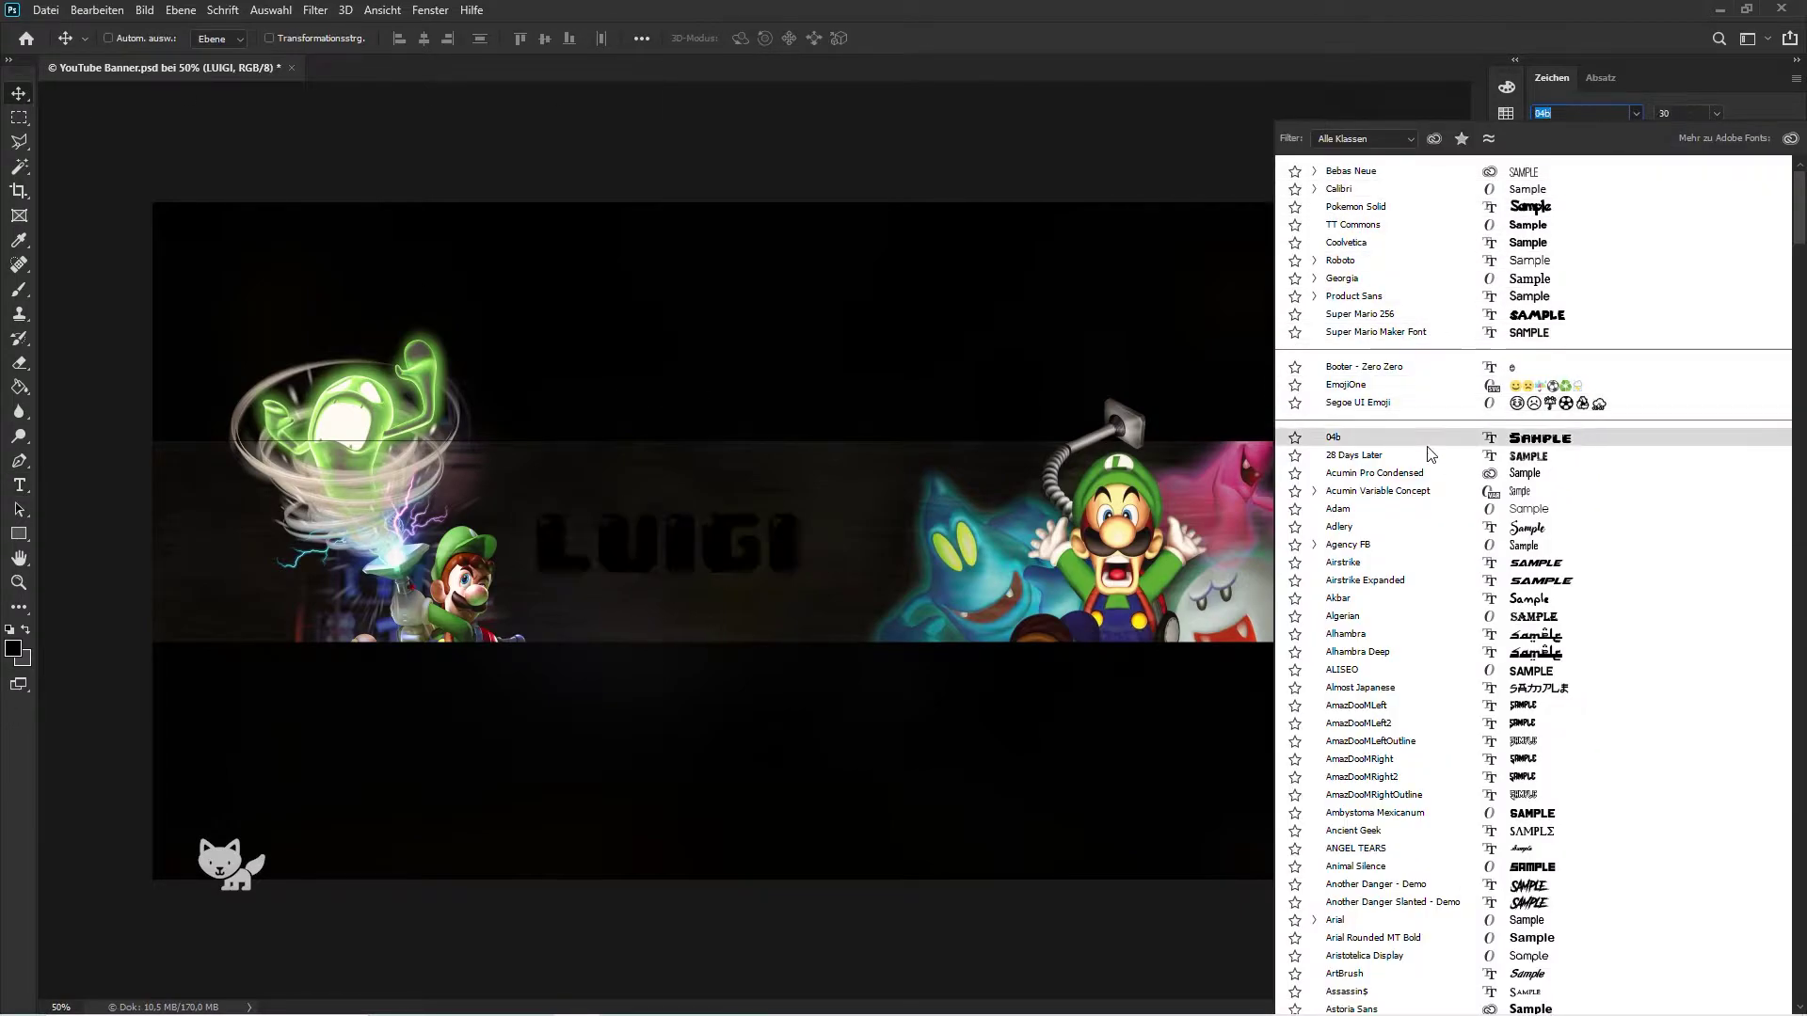
scroll(1457, 572, "down", 3)
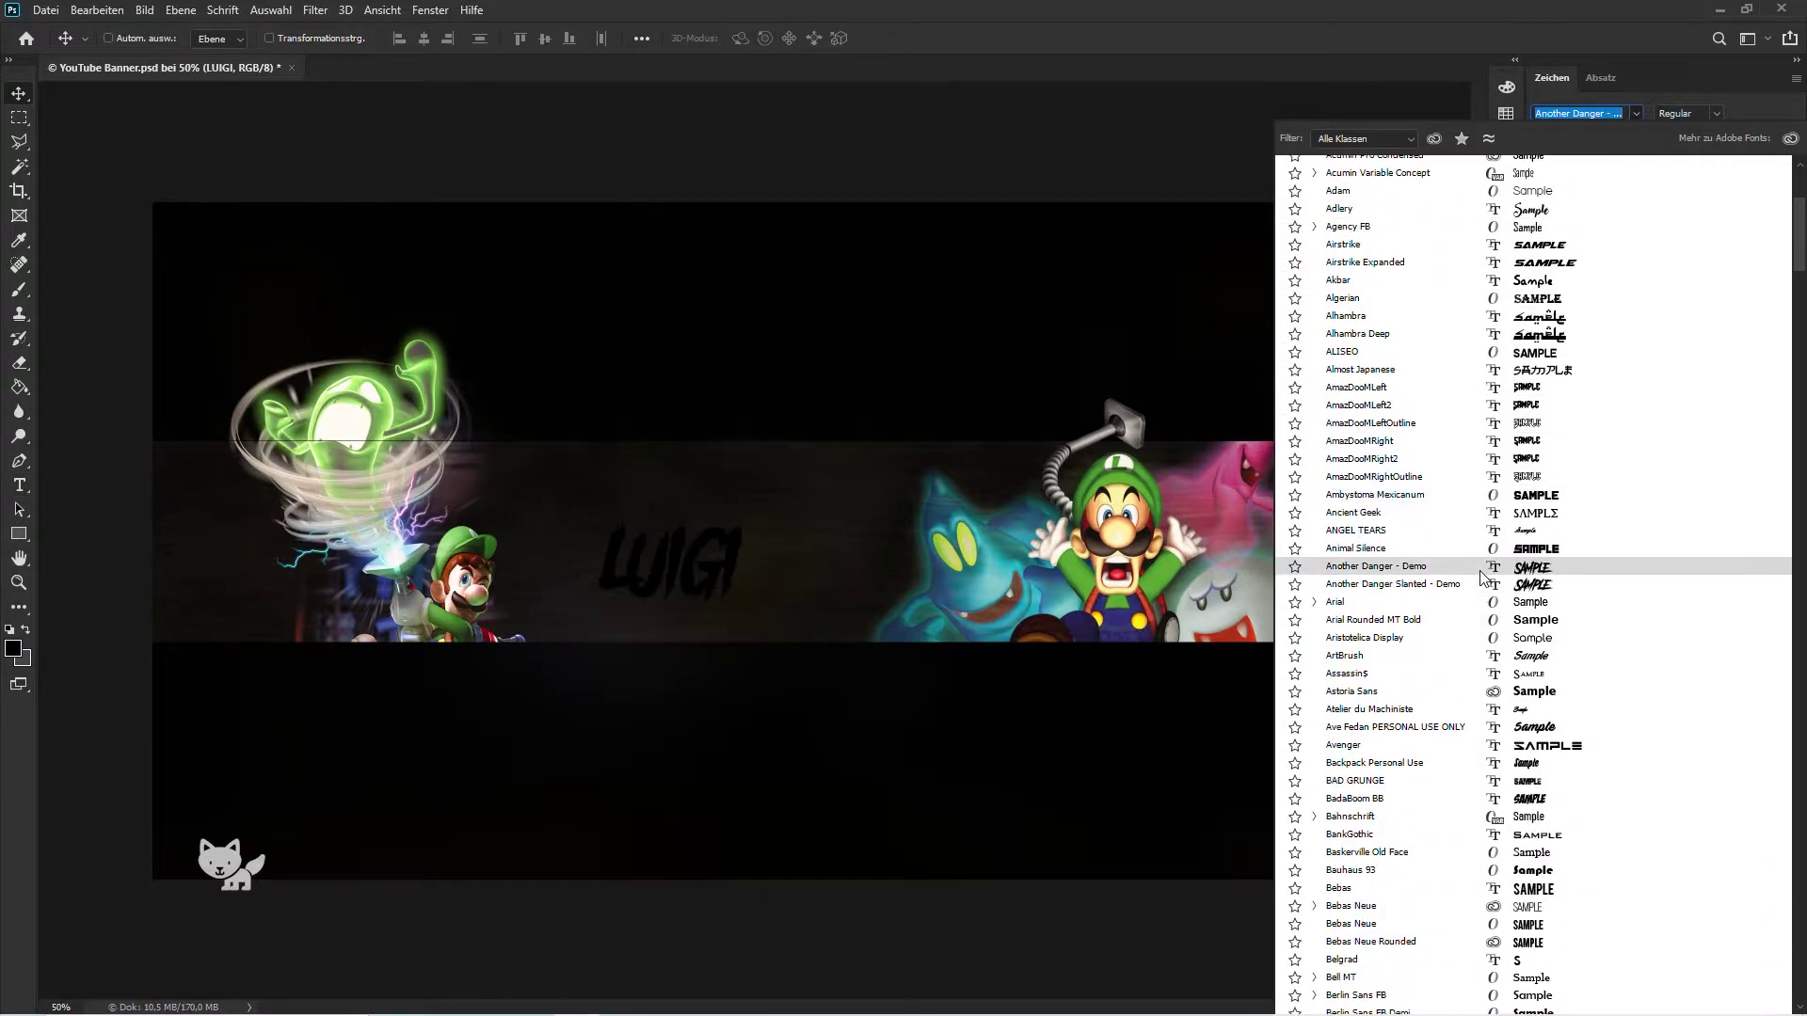
scroll(1482, 626, "down", 3)
scroll(1453, 683, "down", 2)
scroll(1444, 663, "down", 1)
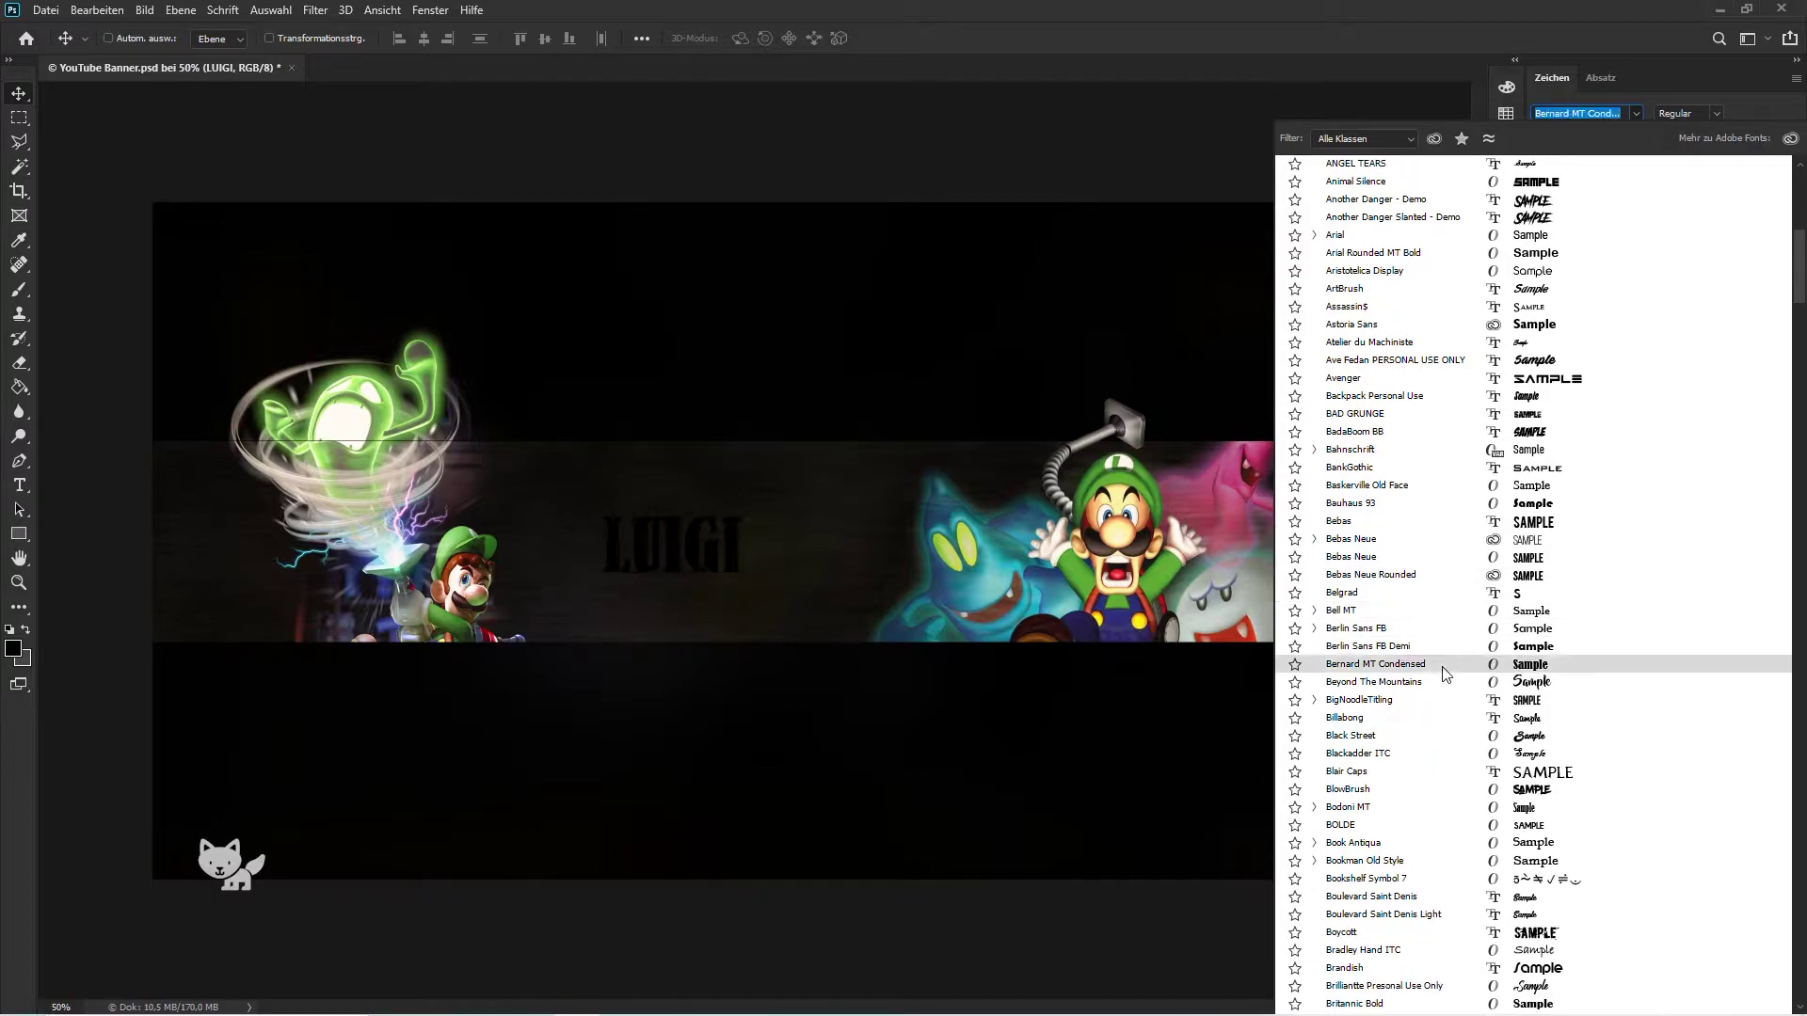
scroll(1428, 717, "down", 1)
scroll(1426, 696, "down", 6)
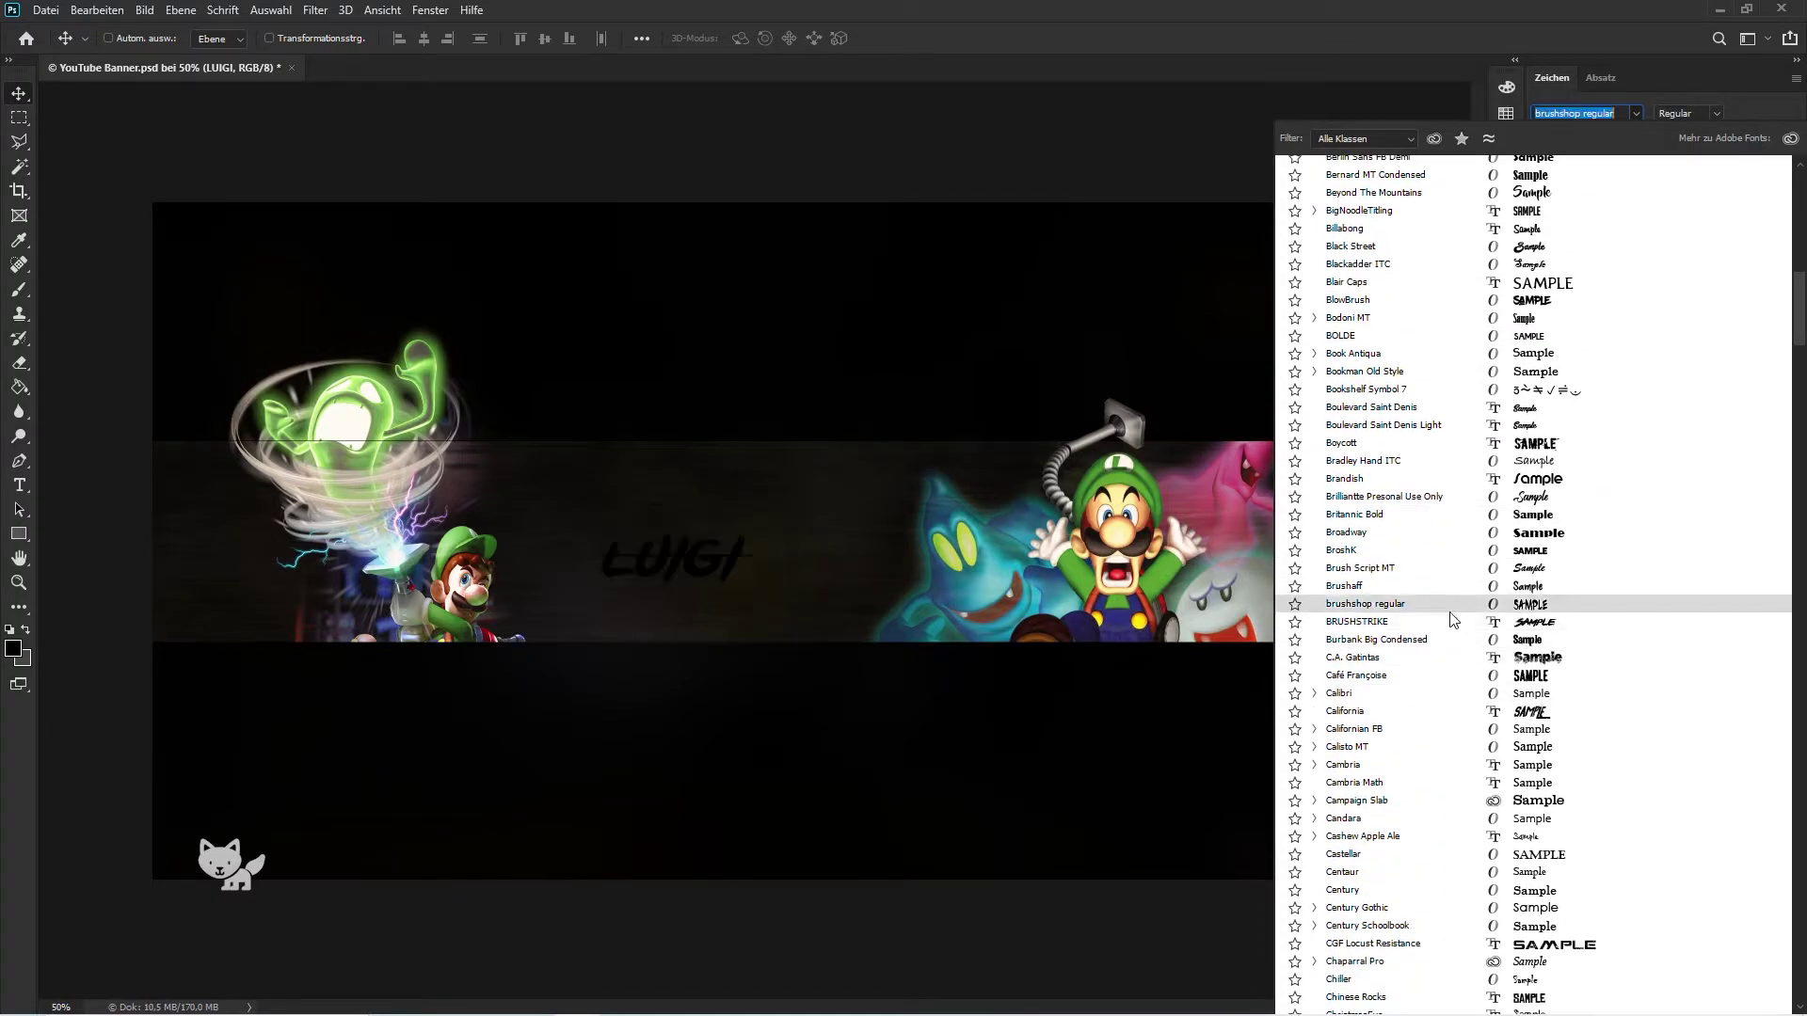
scroll(1444, 625, "down", 3)
scroll(1444, 625, "down", 1)
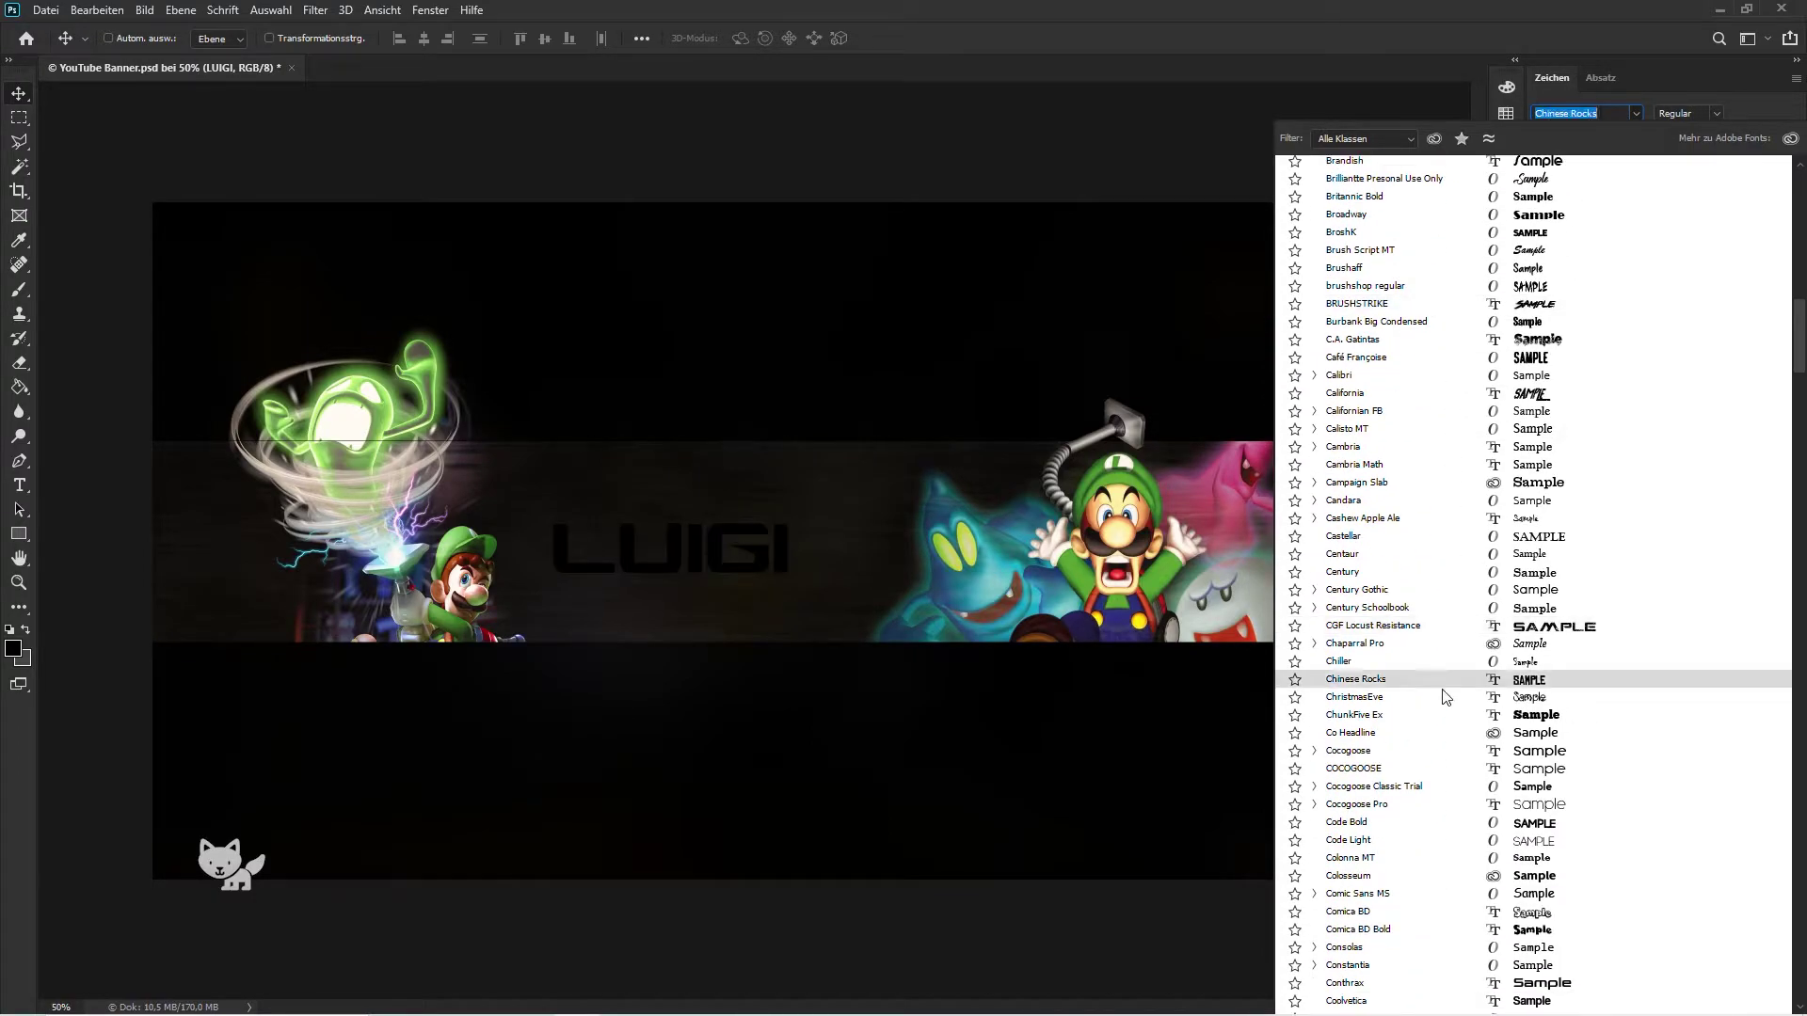
scroll(1443, 671, "down", 2)
scroll(1439, 676, "down", 2)
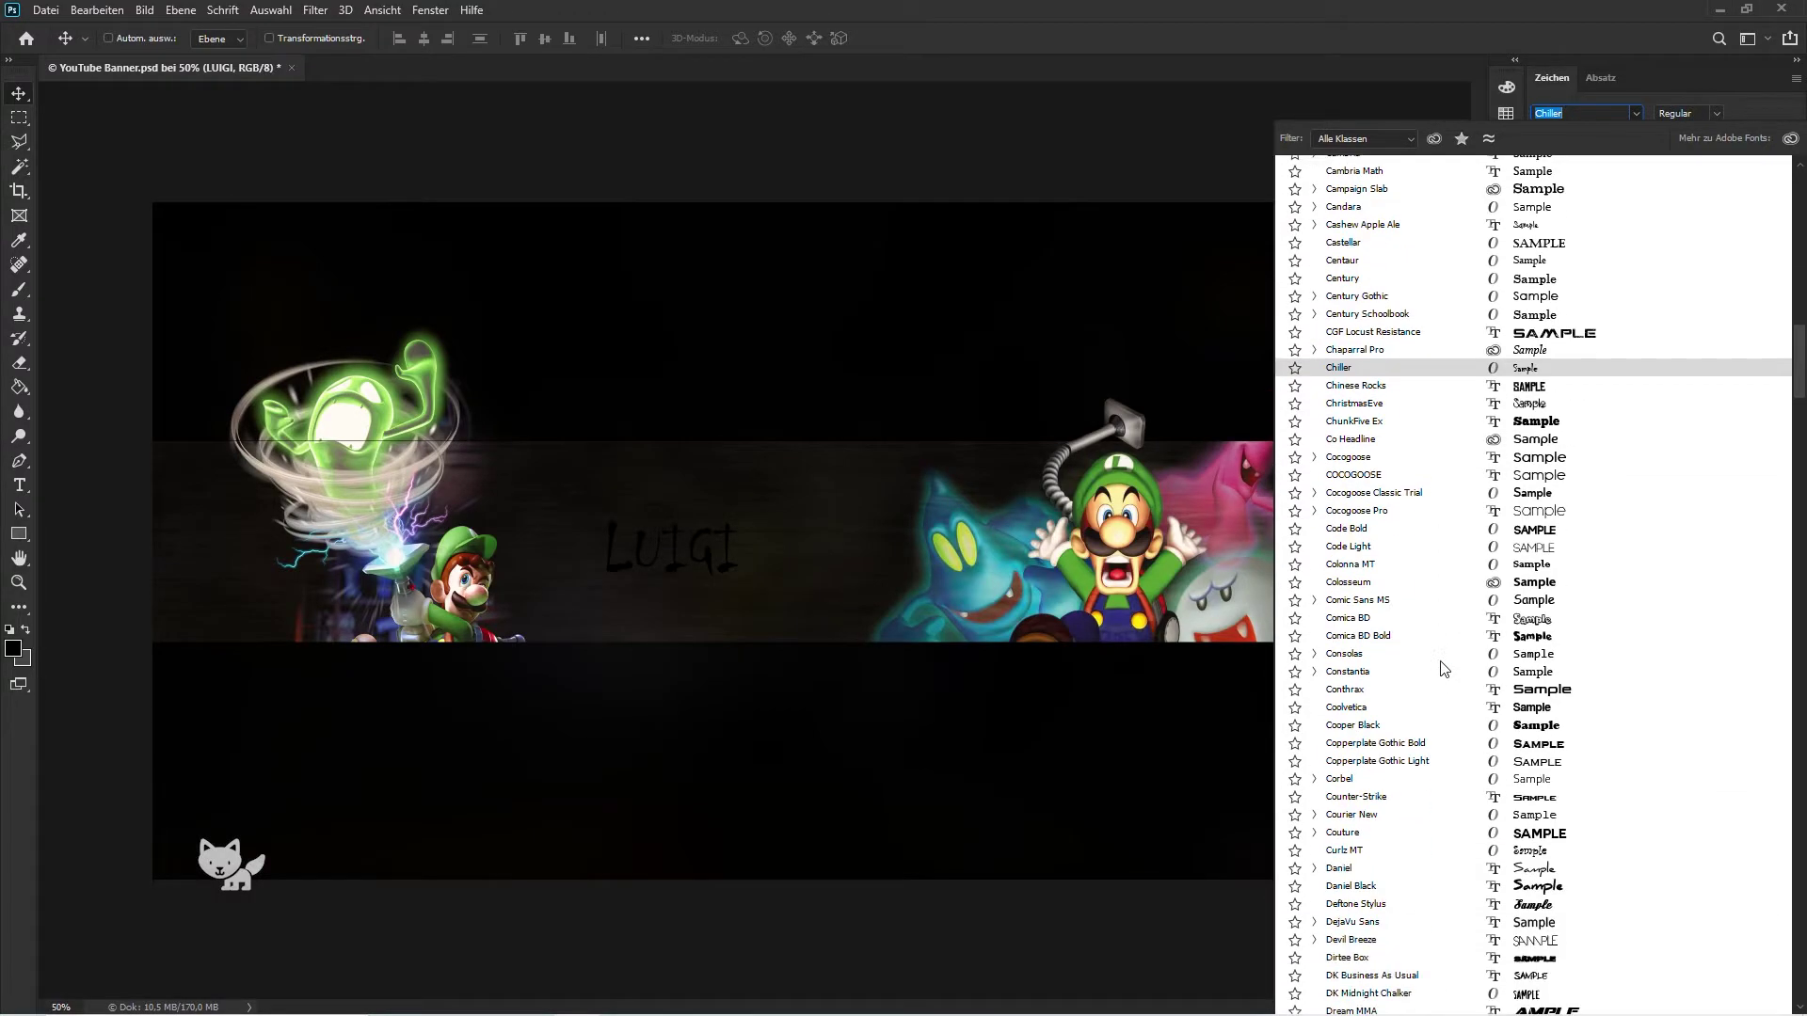
scroll(1437, 679, "down", 3)
scroll(1428, 715, "down", 2)
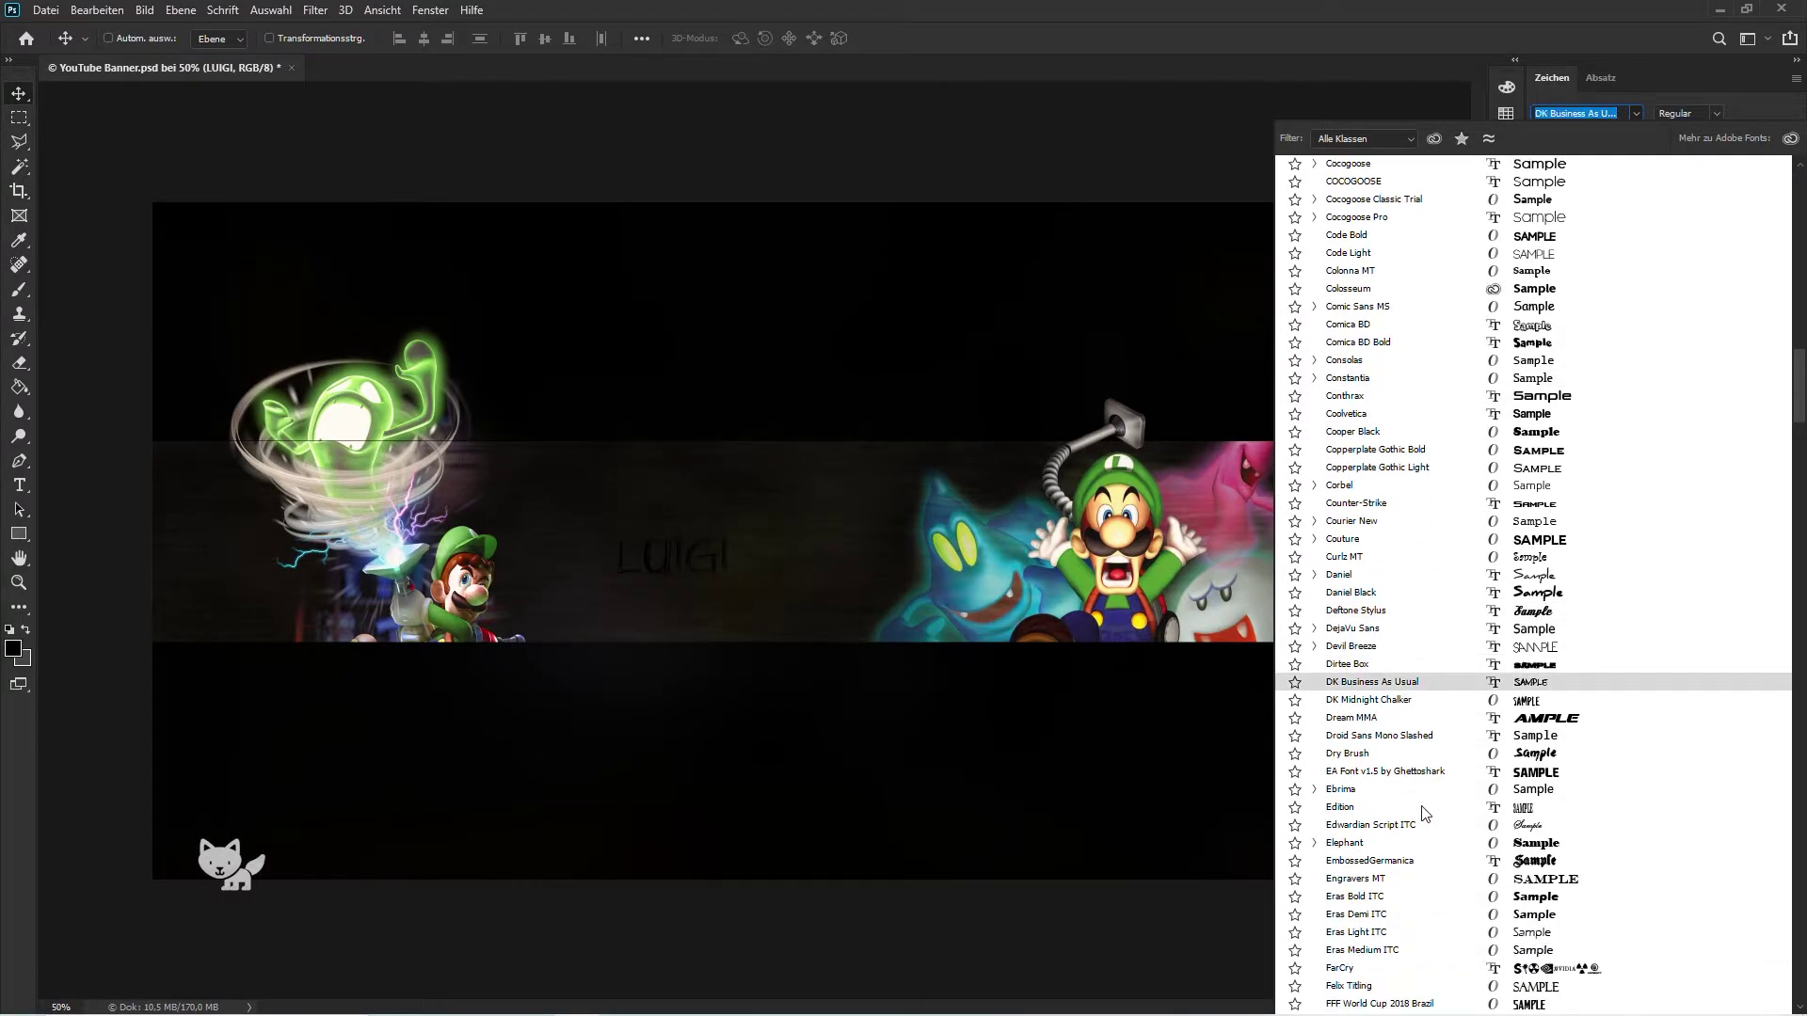
scroll(1426, 809, "down", 4)
scroll(1426, 834, "down", 3)
scroll(1383, 753, "down", 3)
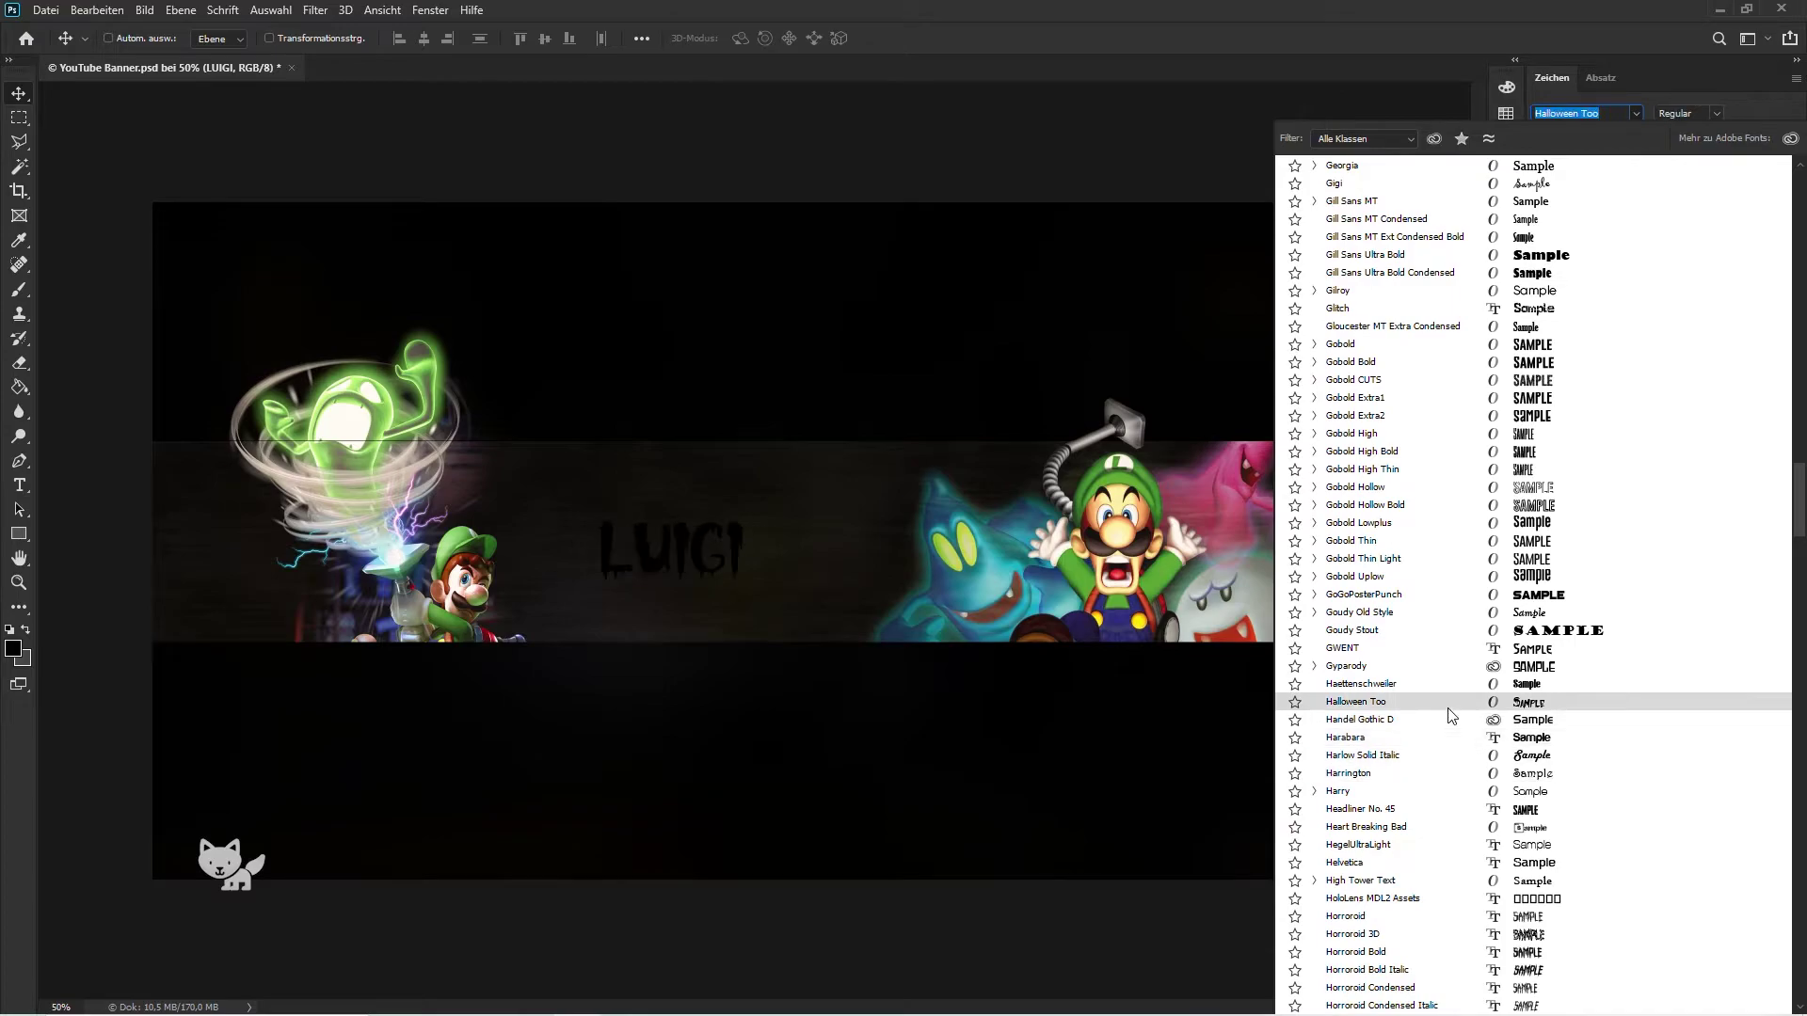
left_click(1336, 701)
left_click(1699, 193)
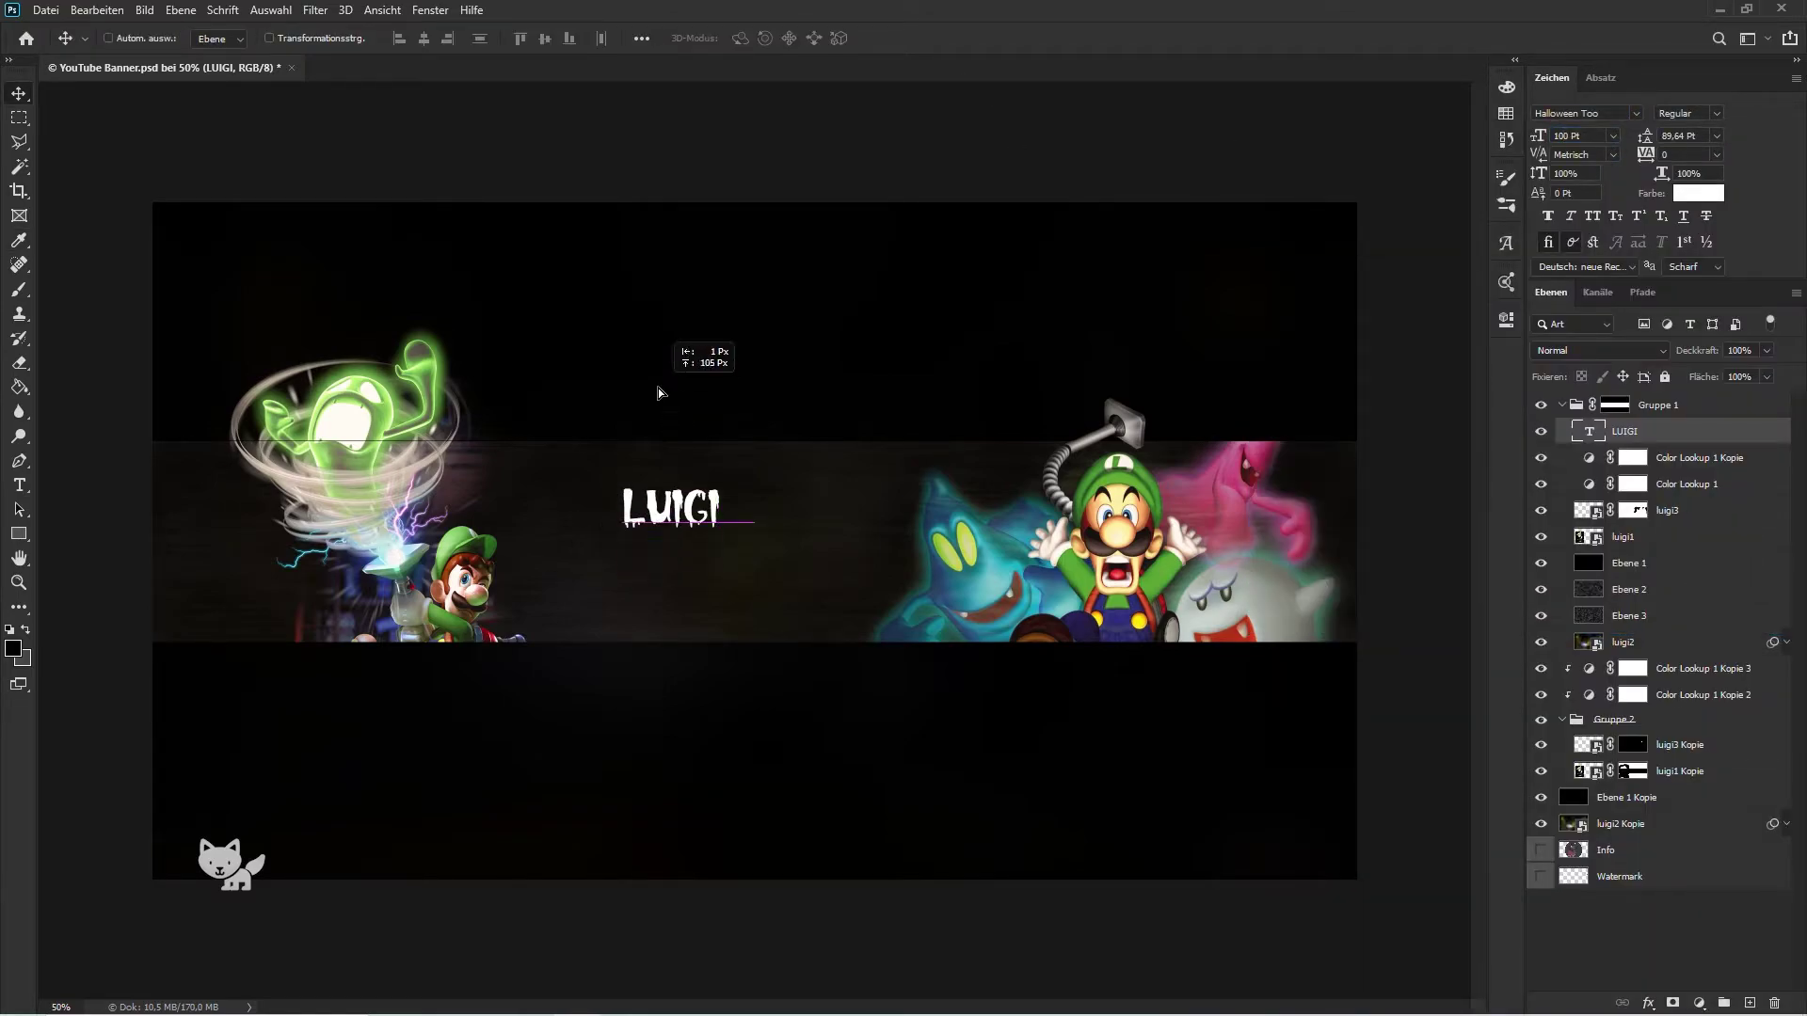
Step: Duplicate the text below, change the top line to LUIGI'S, and enlarge both title lines
left_click_drag(659, 393, 659, 393)
double_click(1590, 459)
type("LUIGI'S")
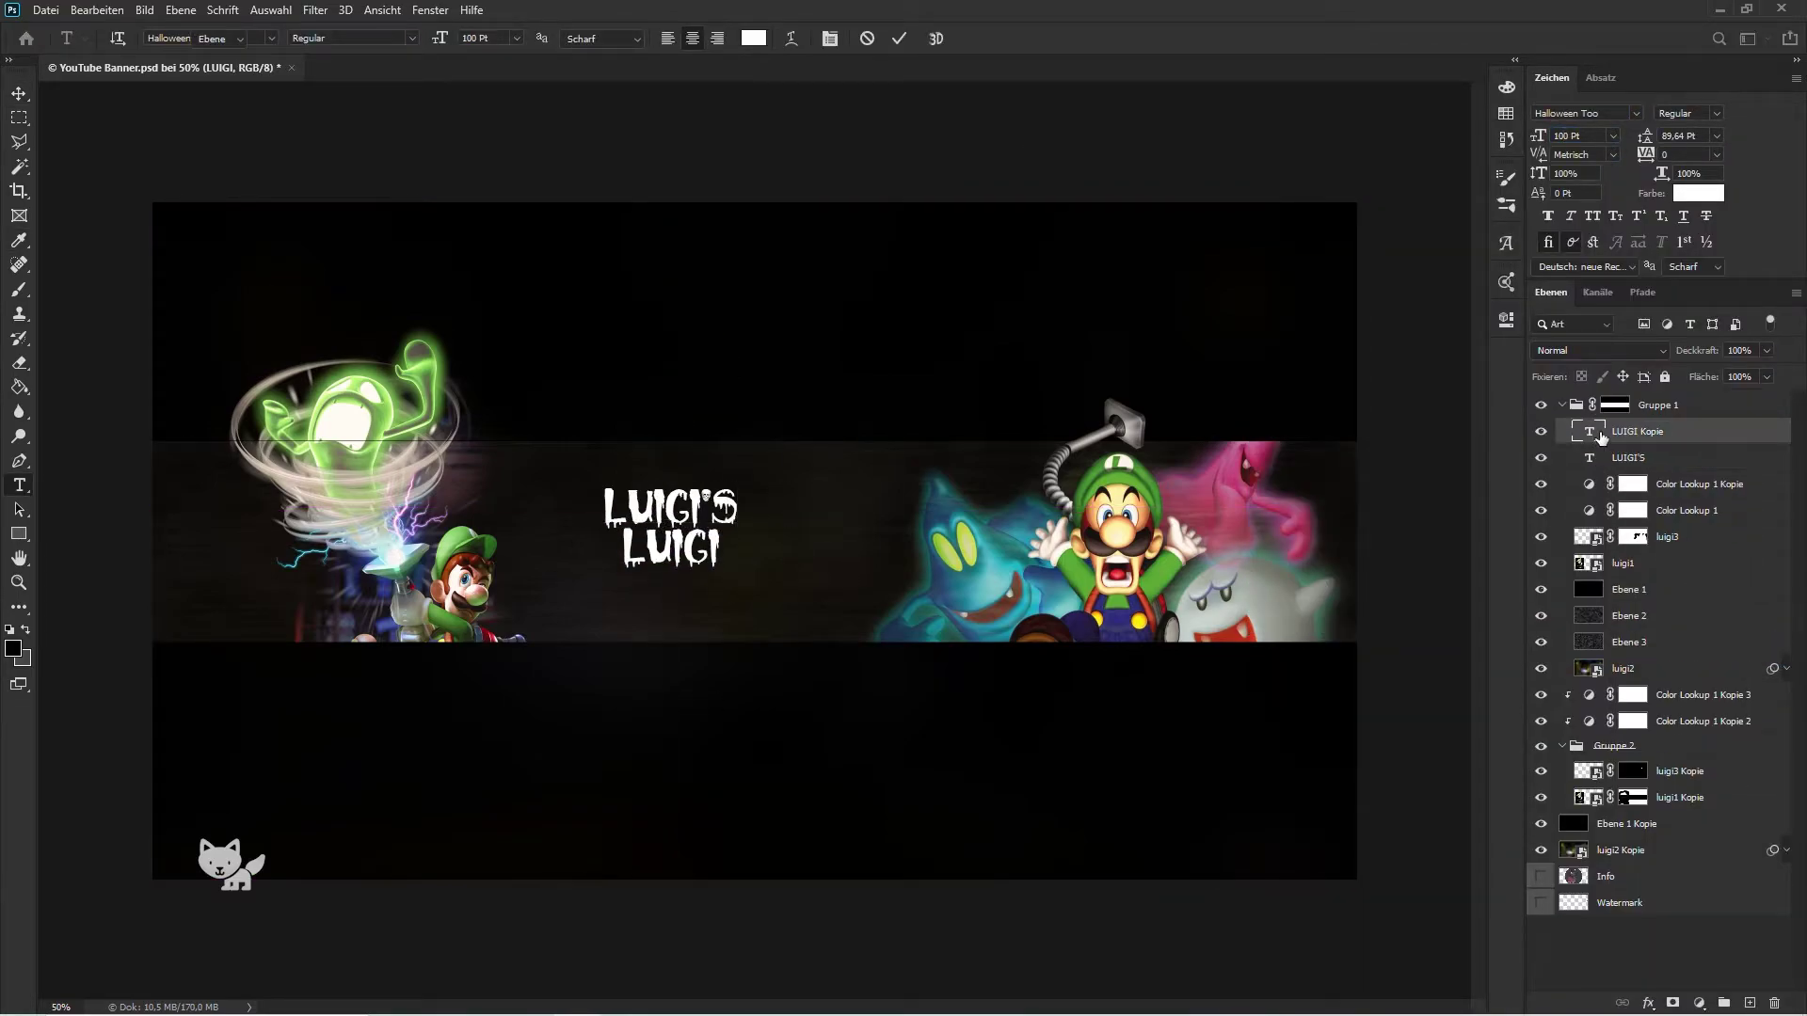
type("MANSION")
key("ctrl+Return")
scroll(701, 527, "up", 3)
scroll(701, 527, "down", 1)
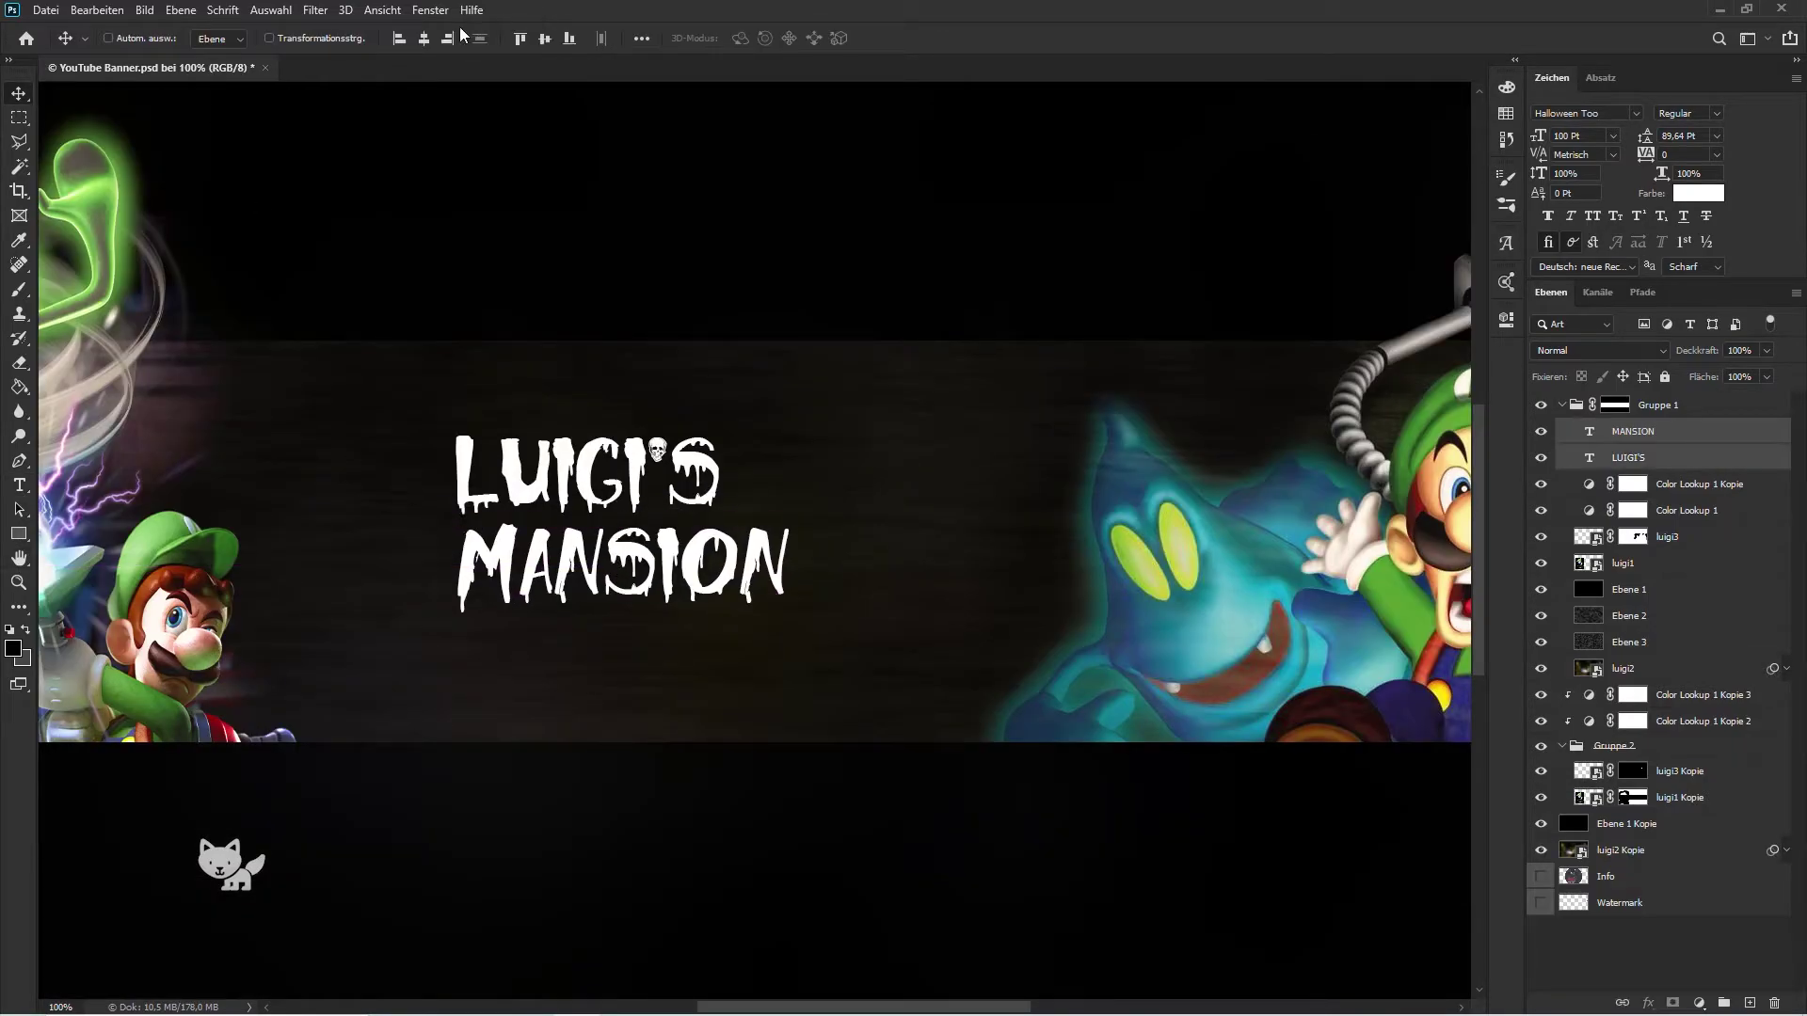
key("ctrl+t")
left_click_drag(787, 435, 856, 399)
key("Return")
Step: Switch the title to the Shocktober font
left_click(1581, 113)
type("Shocktober")
left_click(1343, 179)
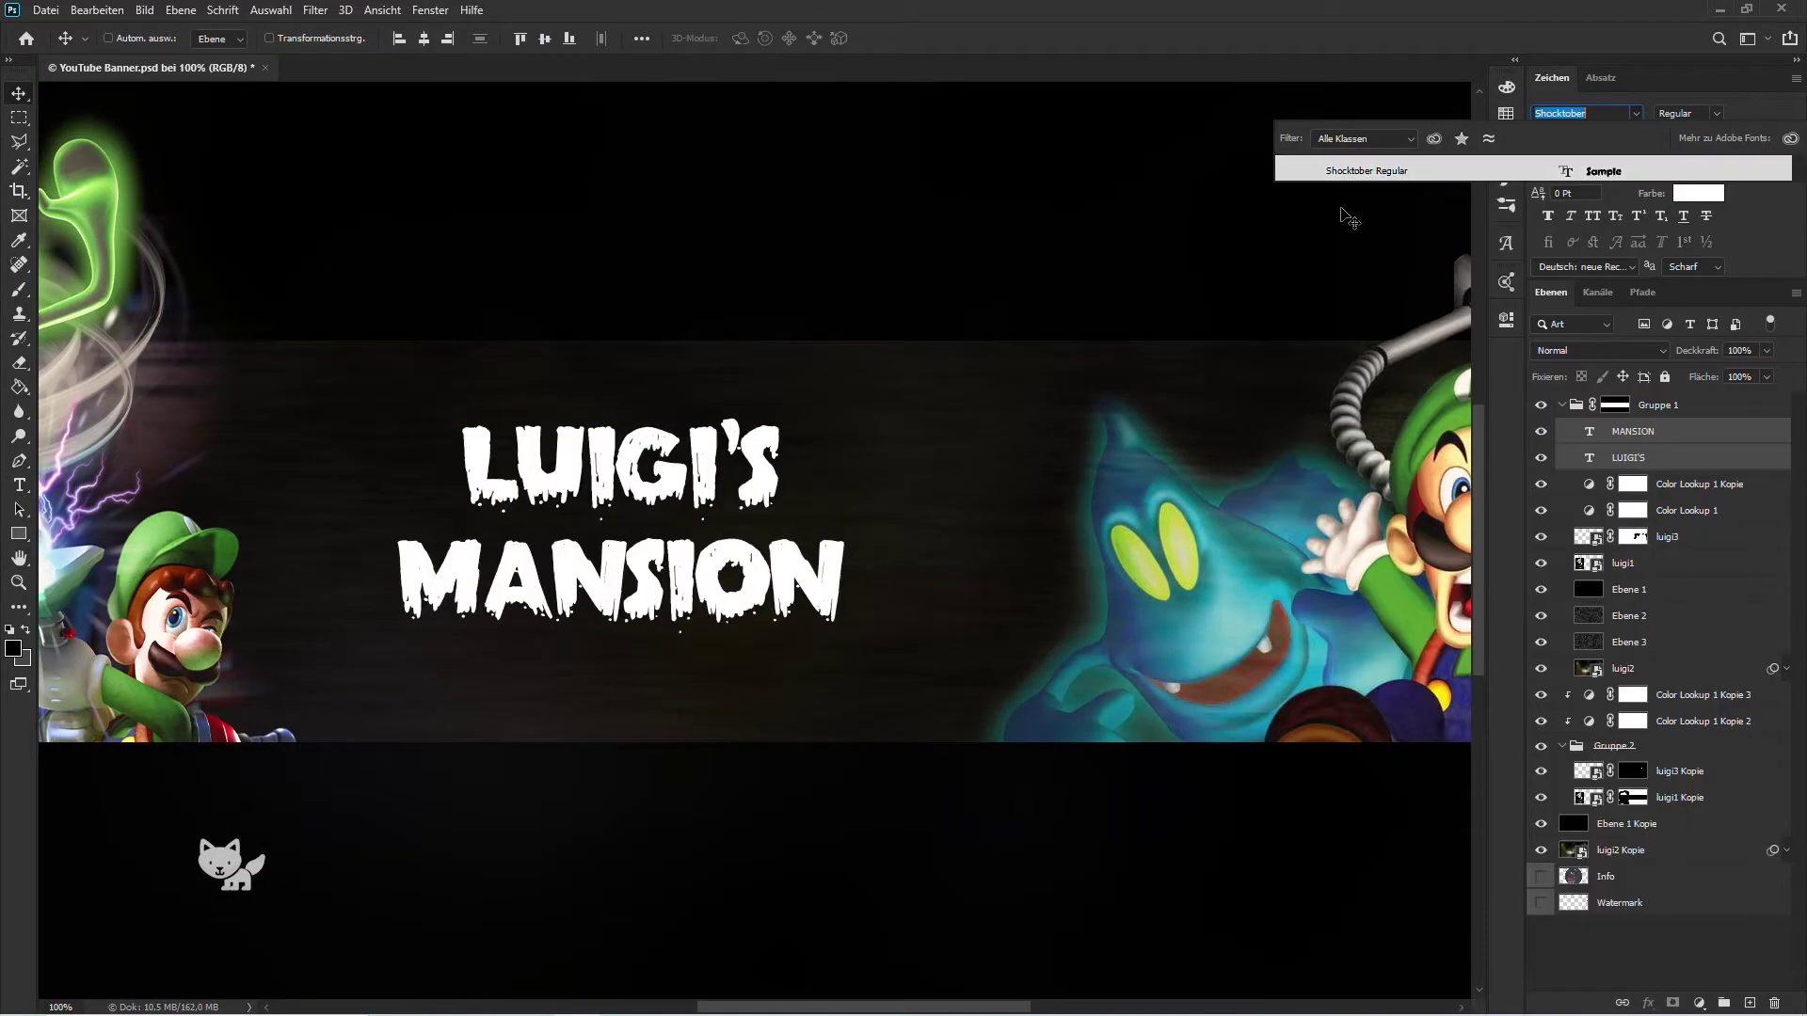
double_click(1742, 440)
Step: Give MANSION a cyan-to-blue Gradient Overlay
left_click(1380, 299)
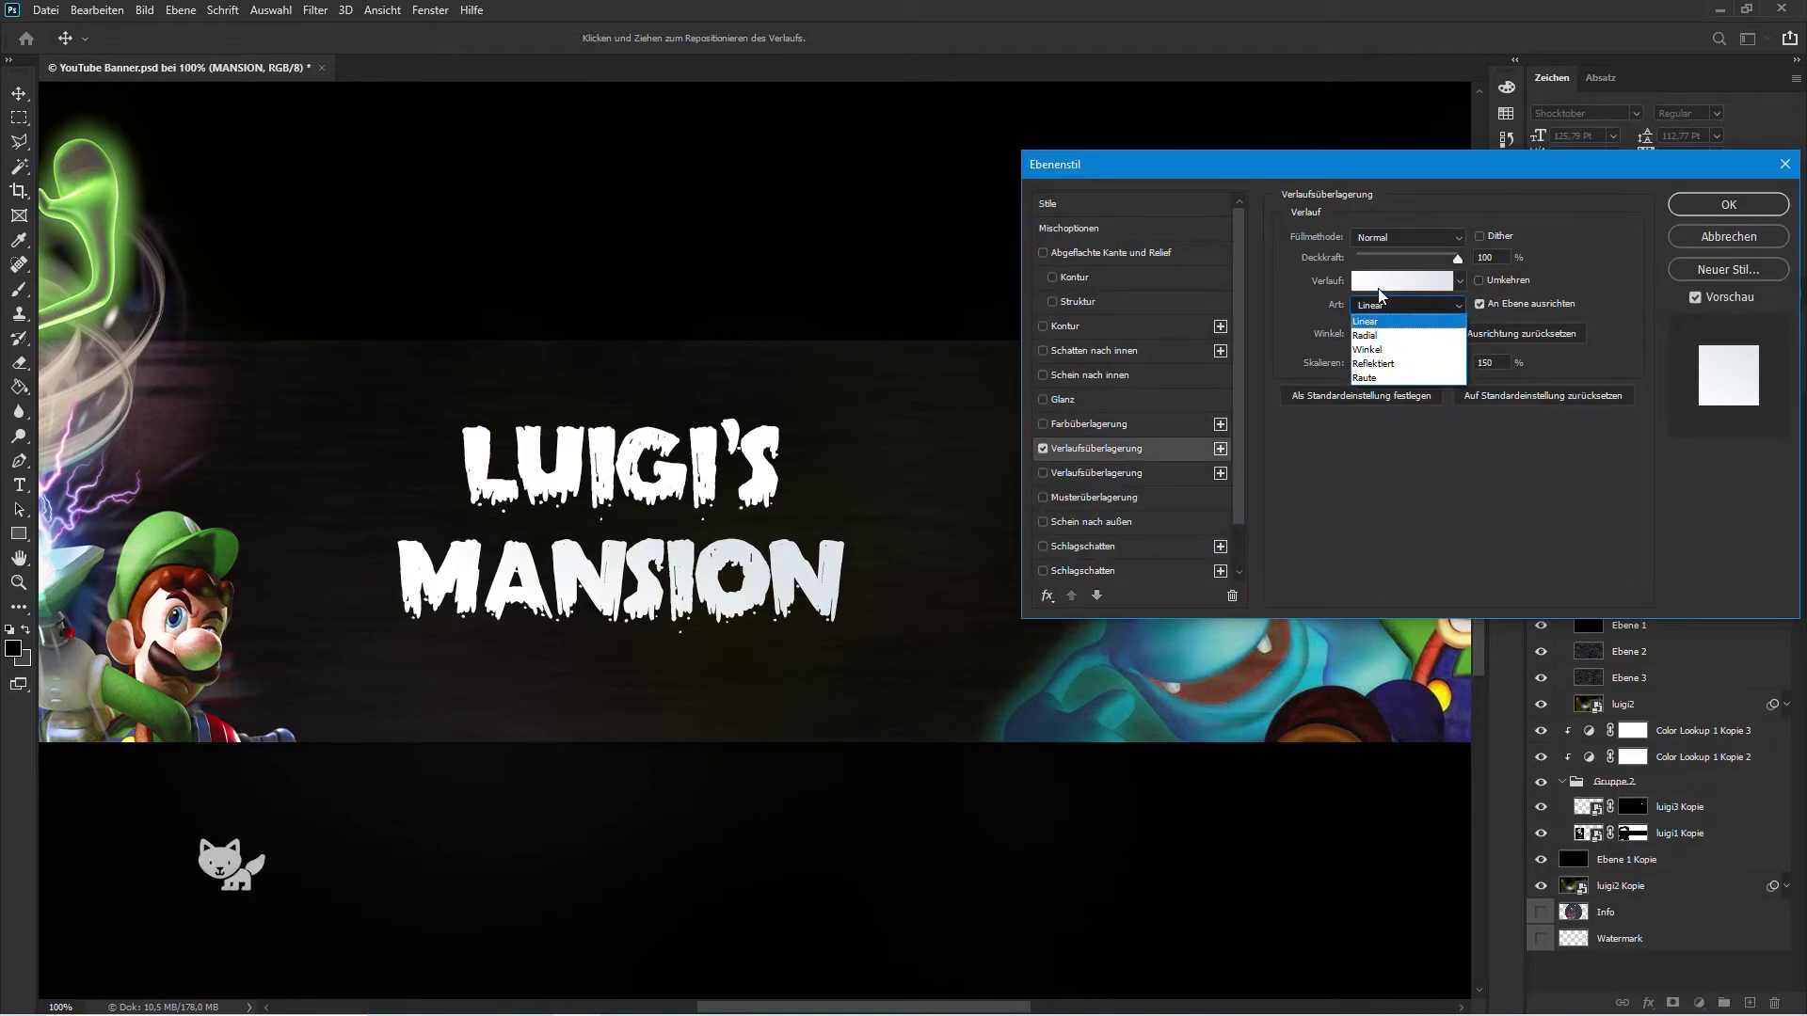
left_click(1401, 280)
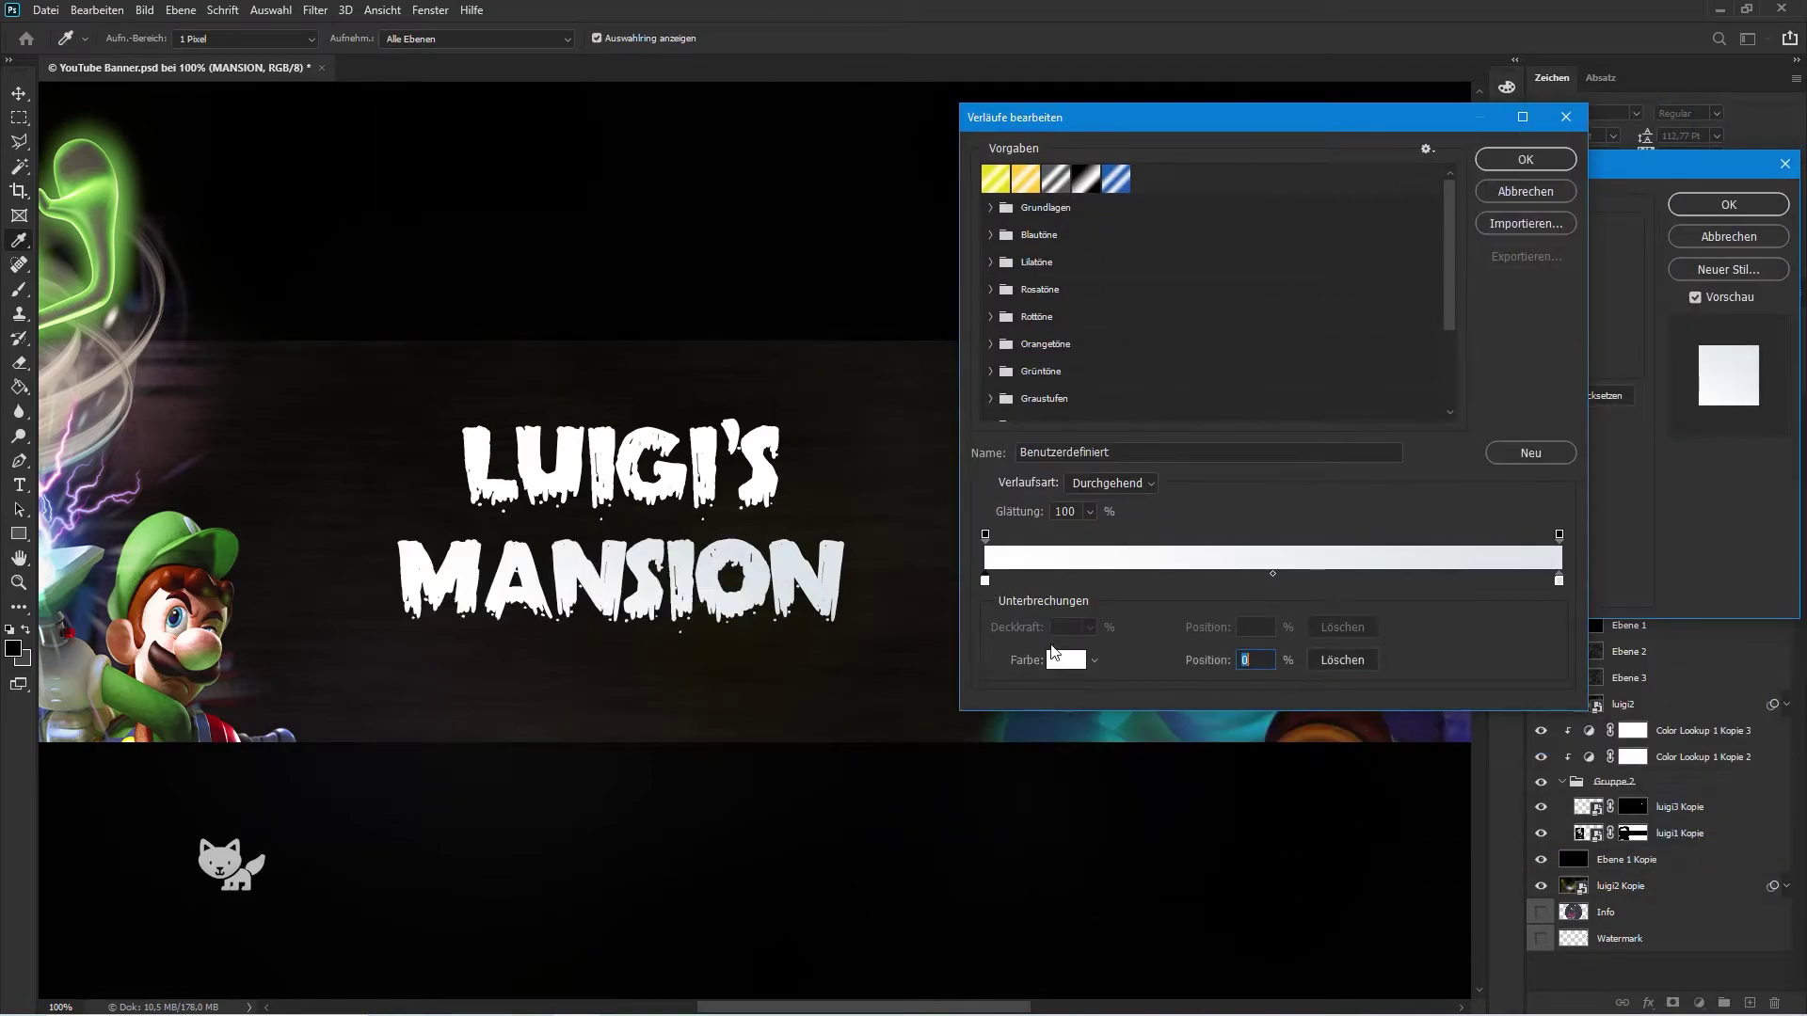
left_click(1066, 660)
left_click(1491, 325)
left_click(1710, 308)
left_click(1067, 660)
left_click(1452, 395)
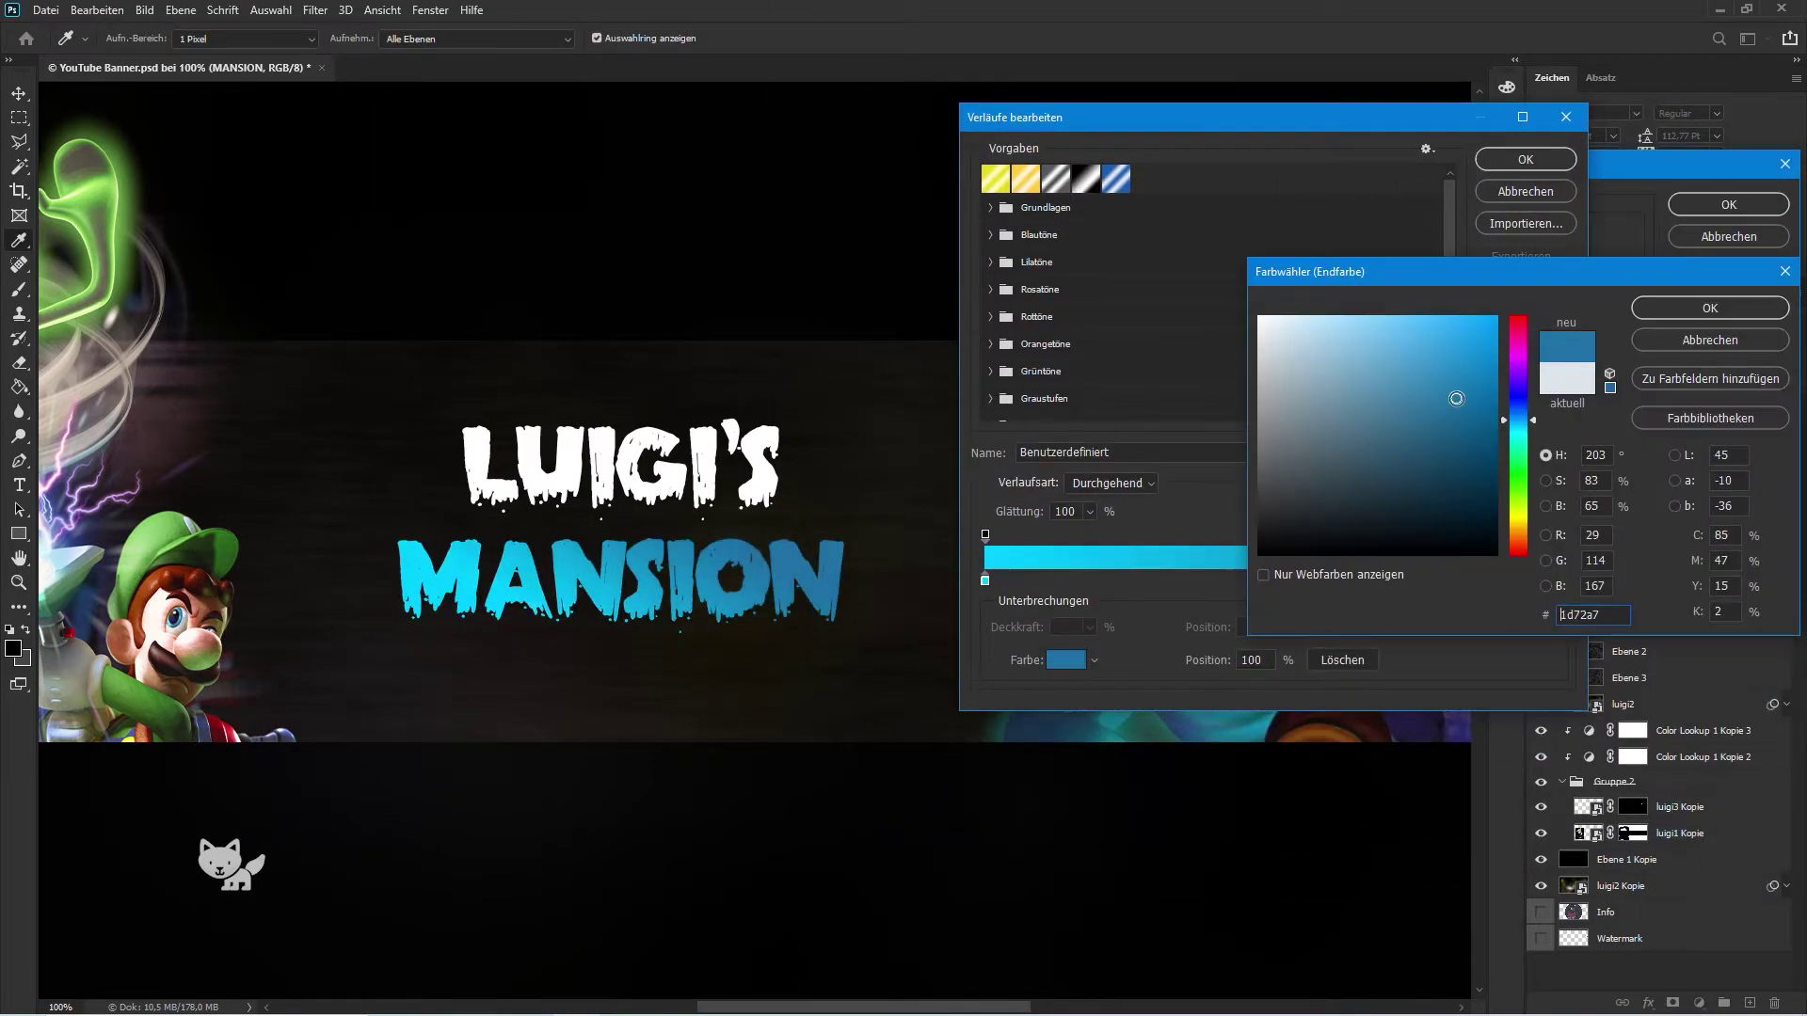
left_click(1710, 308)
left_click(1525, 159)
Step: Add a cyan 00c6ff Outer Glow about 24 px wide to MANSION
left_click(1059, 326)
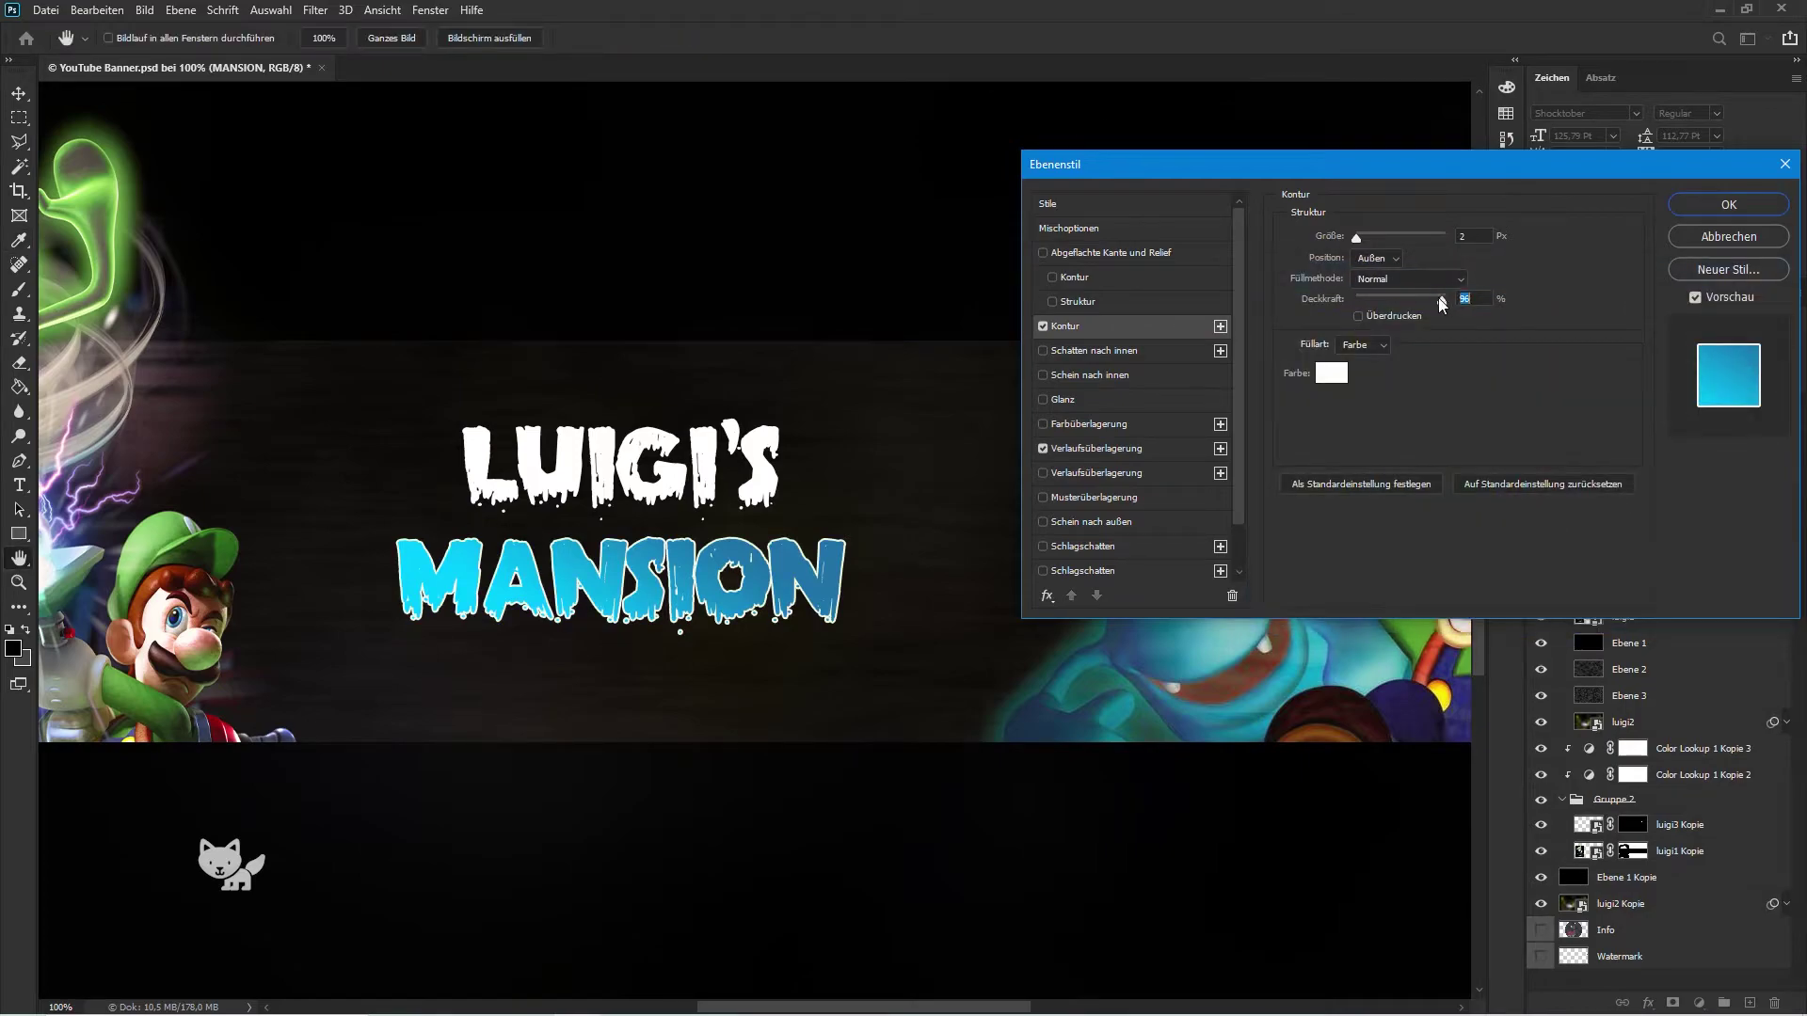
left_click(1043, 325)
left_click(1043, 521)
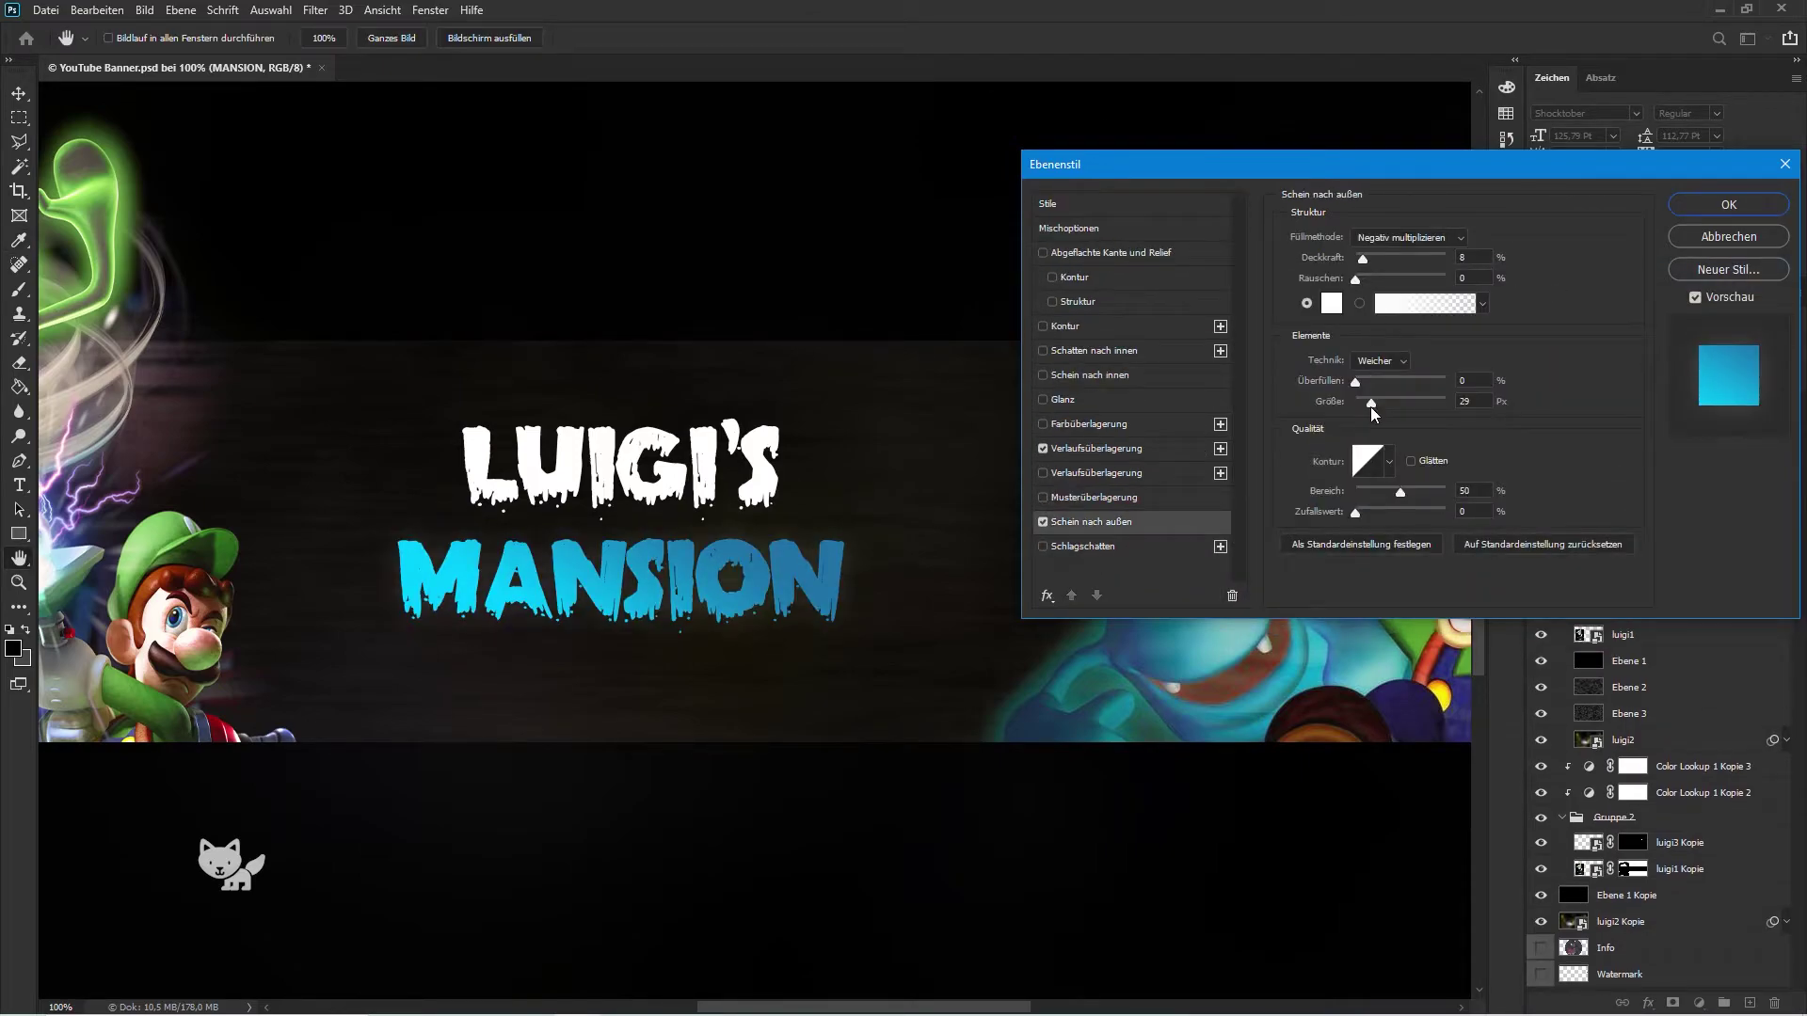
left_click_drag(1359, 409, 1365, 405)
left_click_drag(1446, 258, 1383, 263)
left_click(1330, 303)
type("00c6ff")
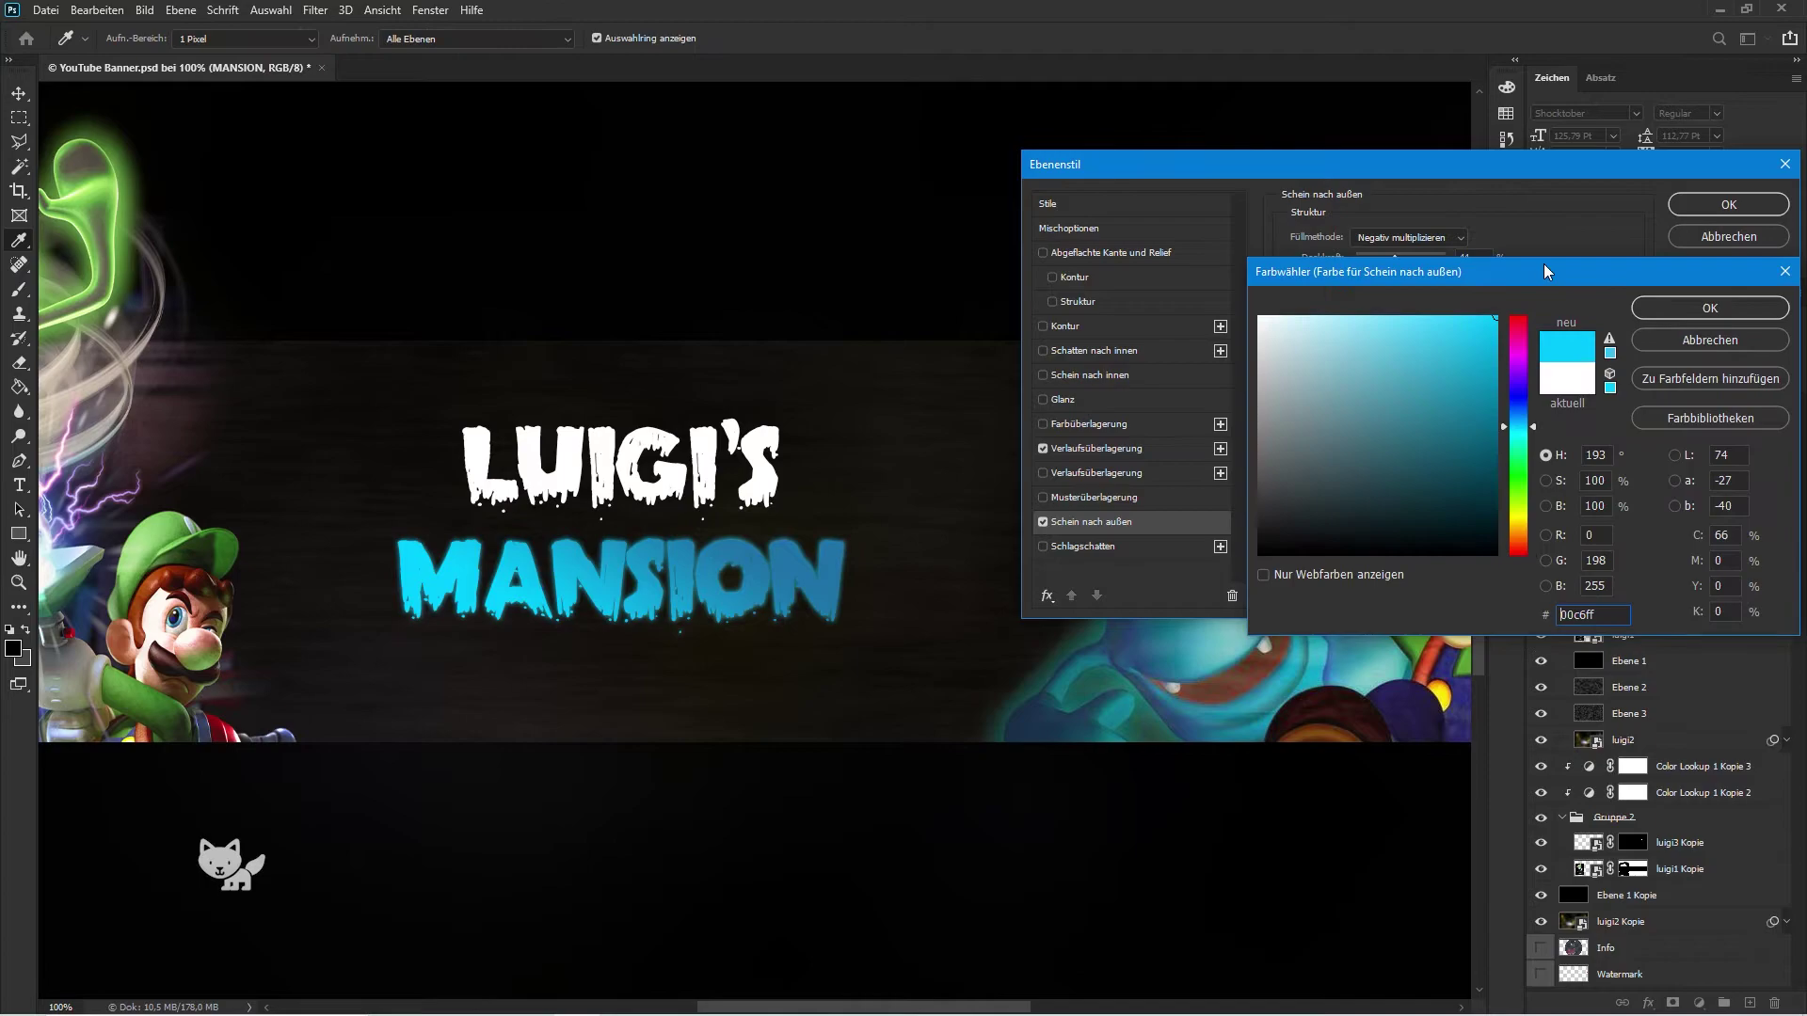
key("Return")
left_click_drag(1361, 403, 1370, 405)
Step: Add three stacked dark blue Drop Shadows to MANSION
left_click(1082, 546)
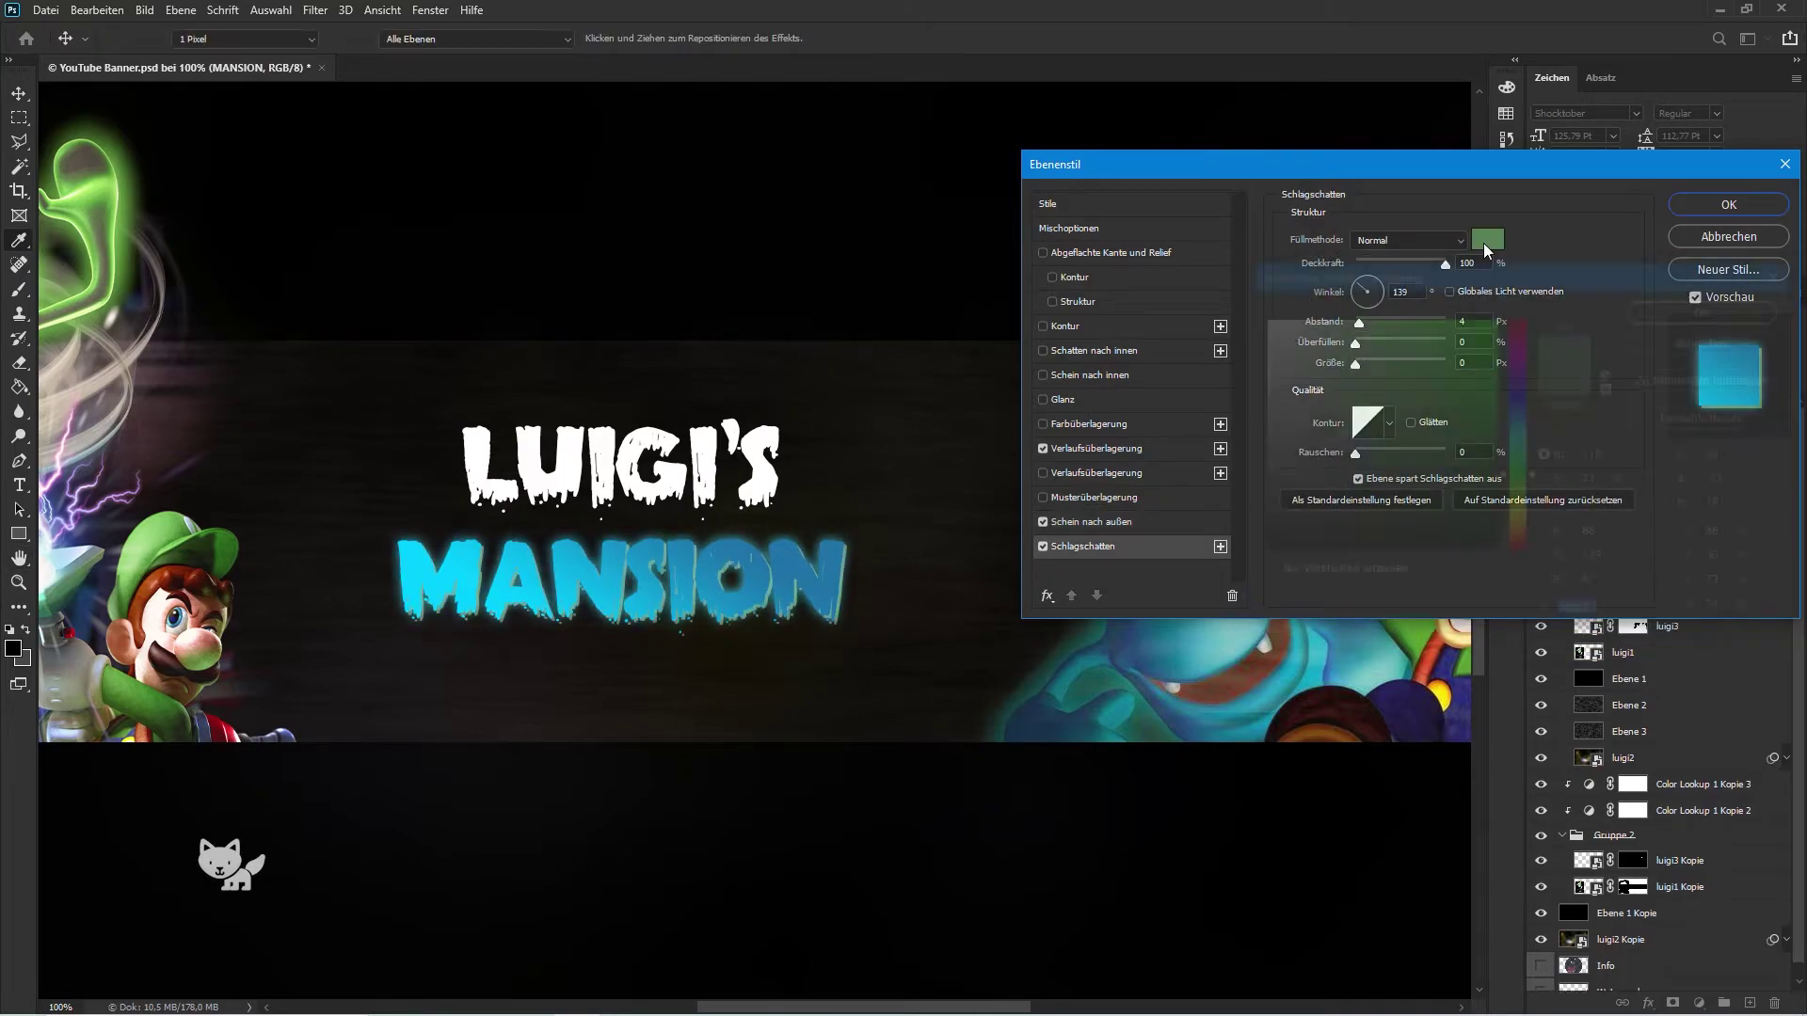
left_click(1487, 239)
type("123c67")
key("Return")
left_click(1219, 548)
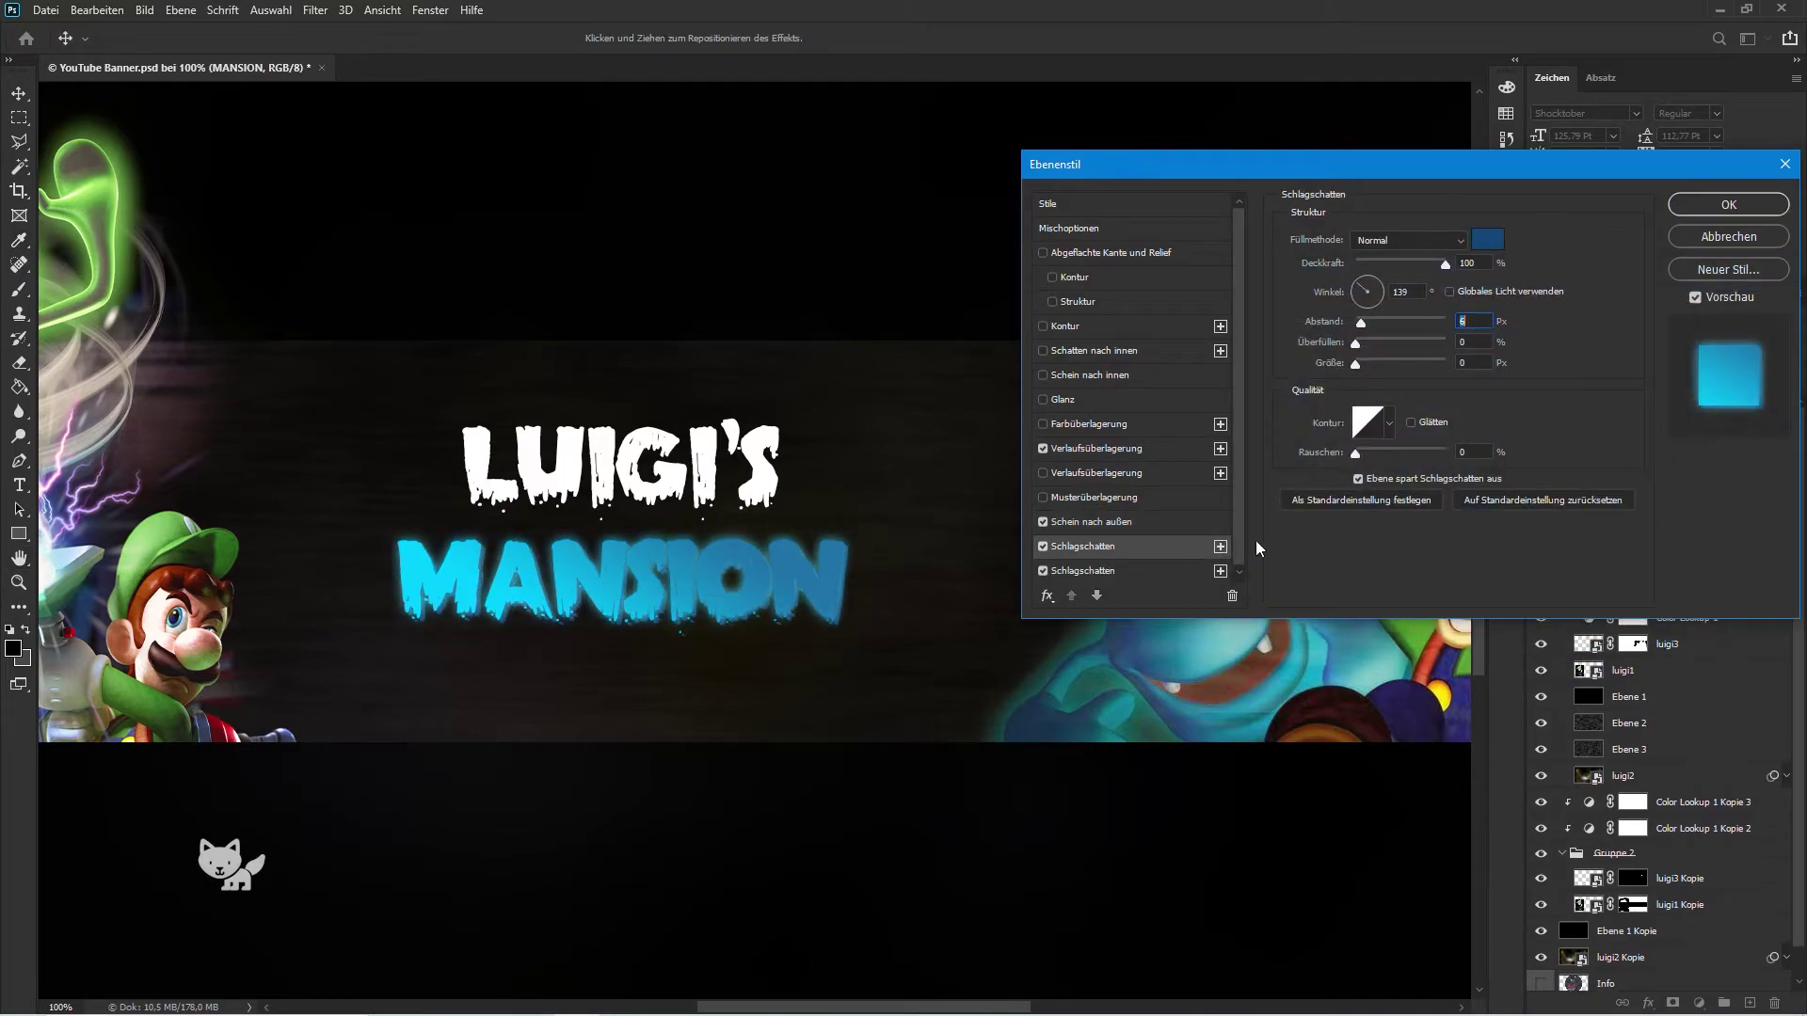
left_click(1220, 548)
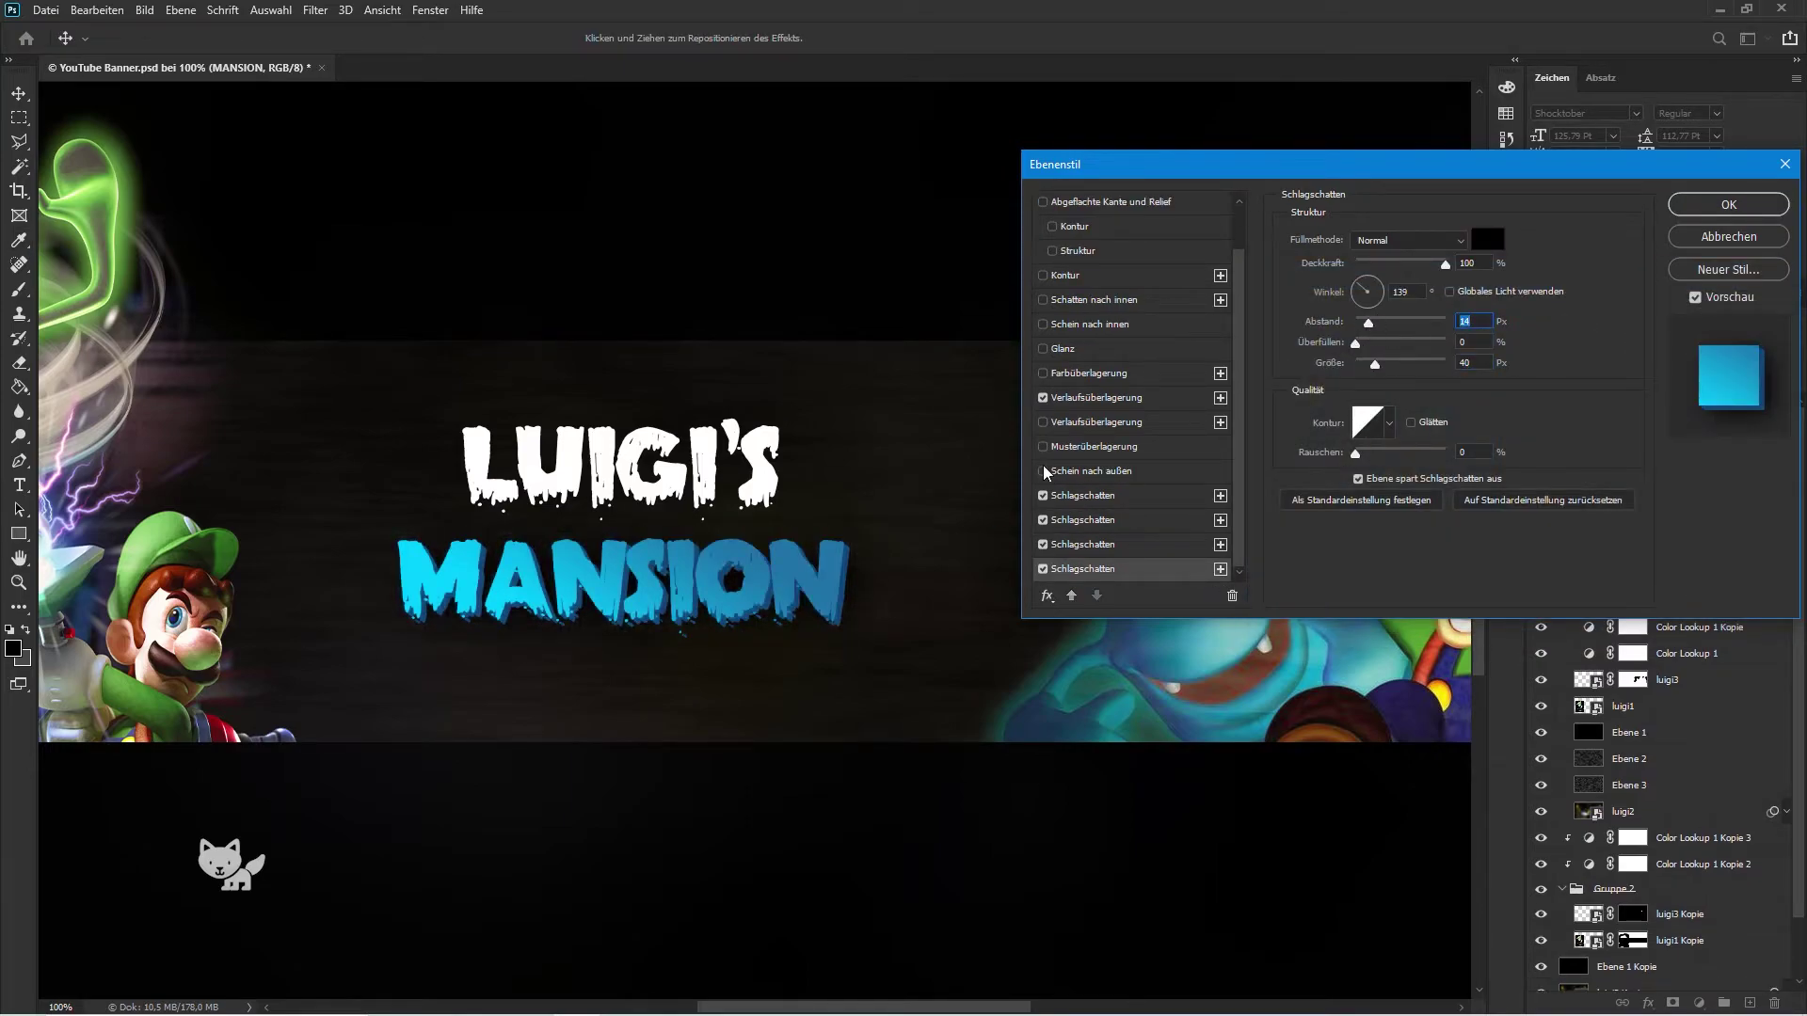
Step: Lower the Outer Glow to about 10% opacity and add a Satin sheen
left_click(1092, 470)
left_click_drag(1402, 259, 1366, 260)
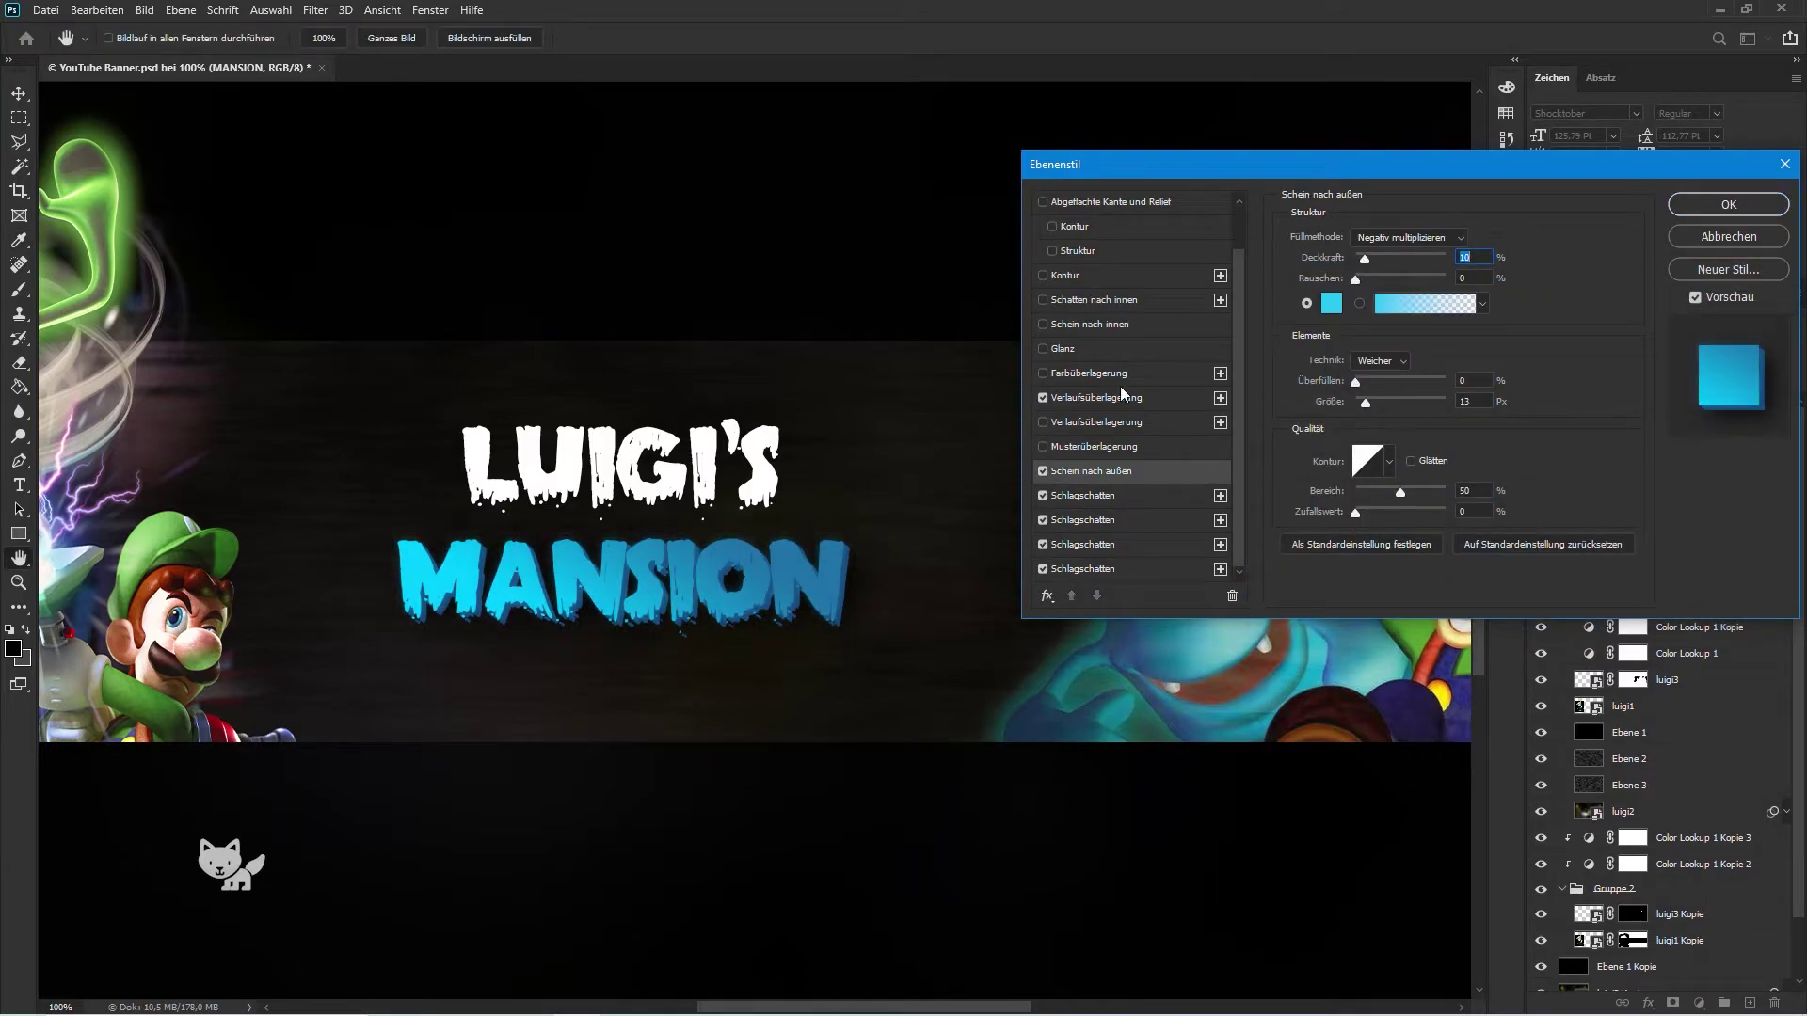
left_click(1063, 348)
Step: Set the Satin to a lightening blend with a smooth, softer, smaller contour
left_click(1407, 240)
left_click(1399, 370)
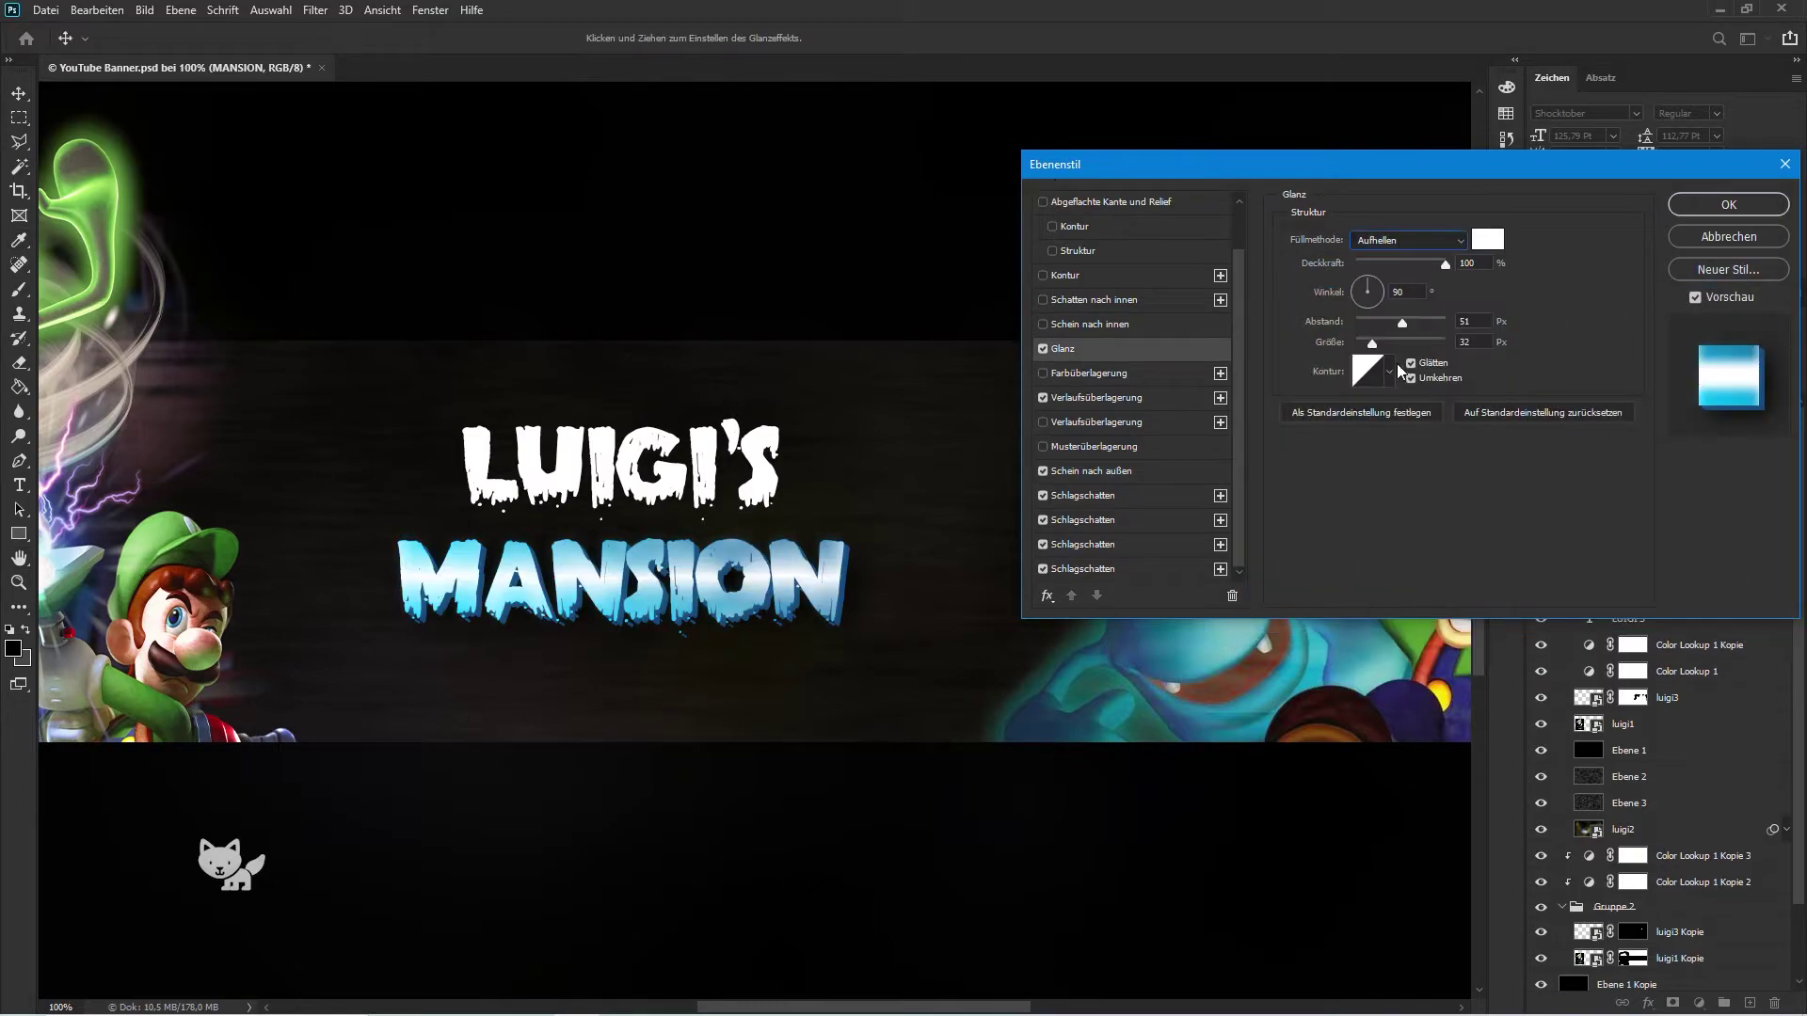
mouse_move(1446, 264)
left_mouse_down()
mouse_move(1404, 264)
mouse_move(1366, 345)
left_mouse_up()
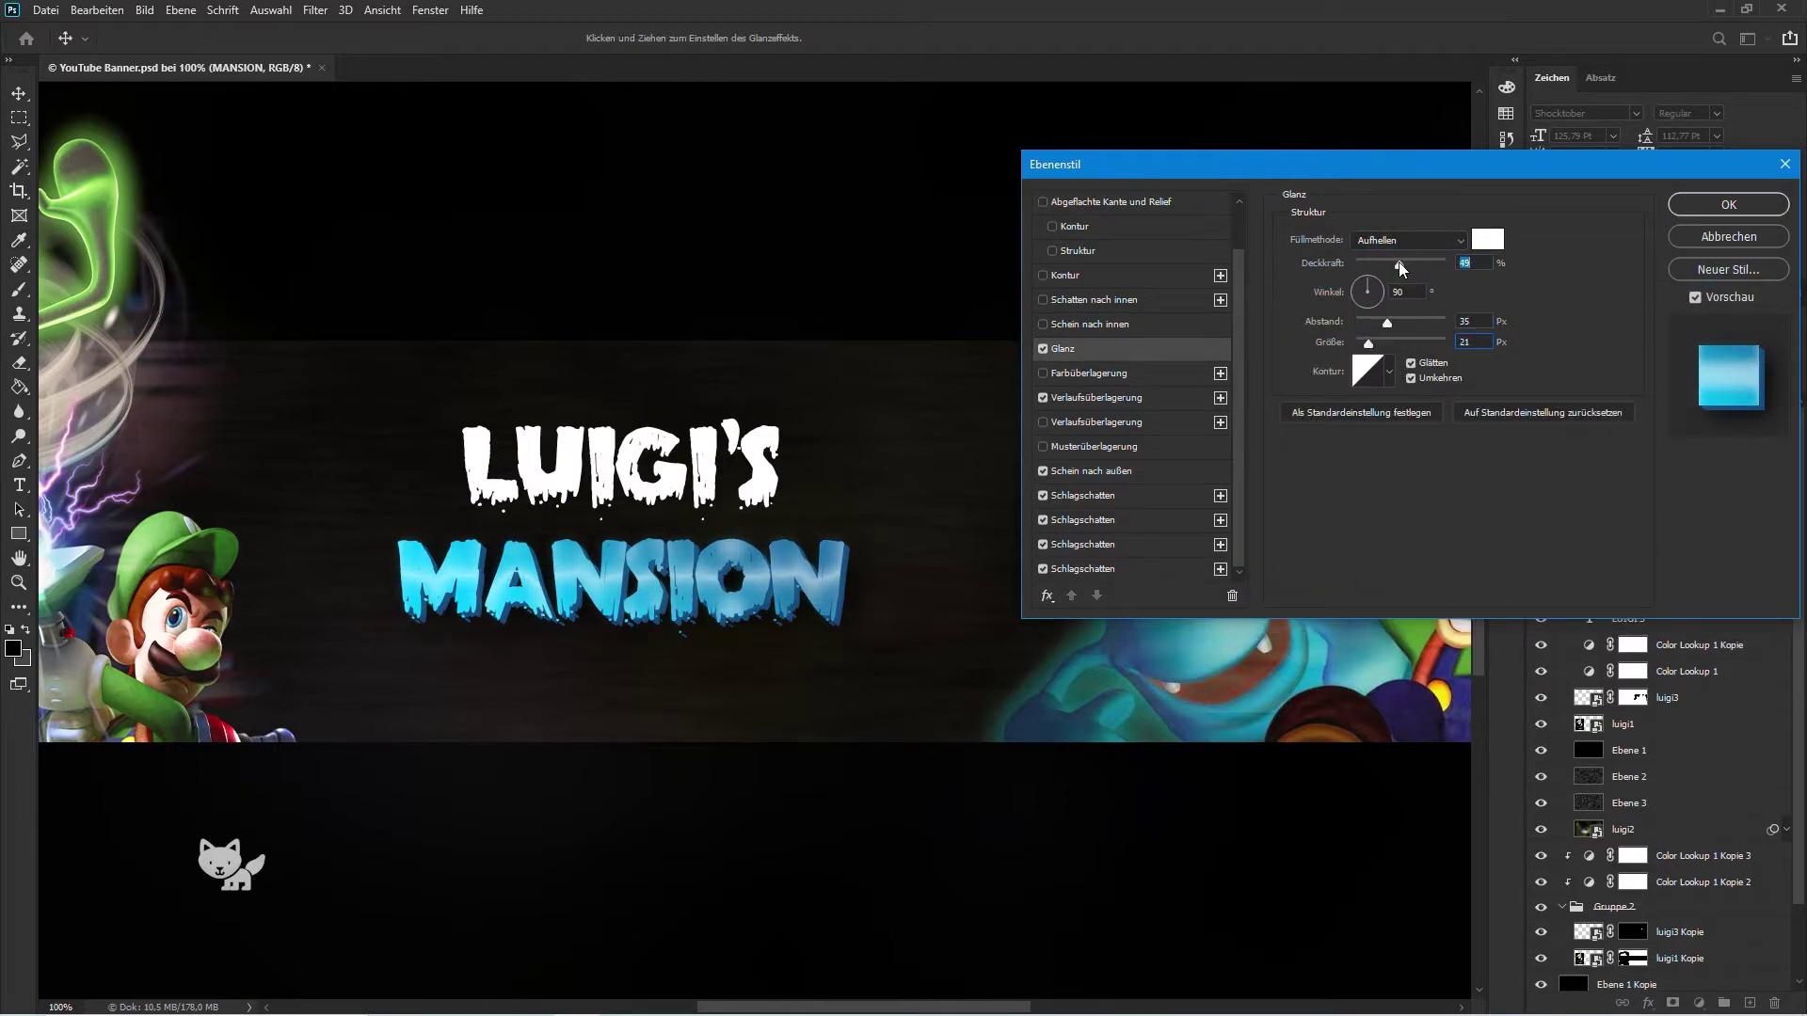
scroll(1082, 263, "up", 2)
Step: Shrink the Bevel & Emboss to 7 px and confirm the dark blue drop shadow colour
left_click(1042, 252)
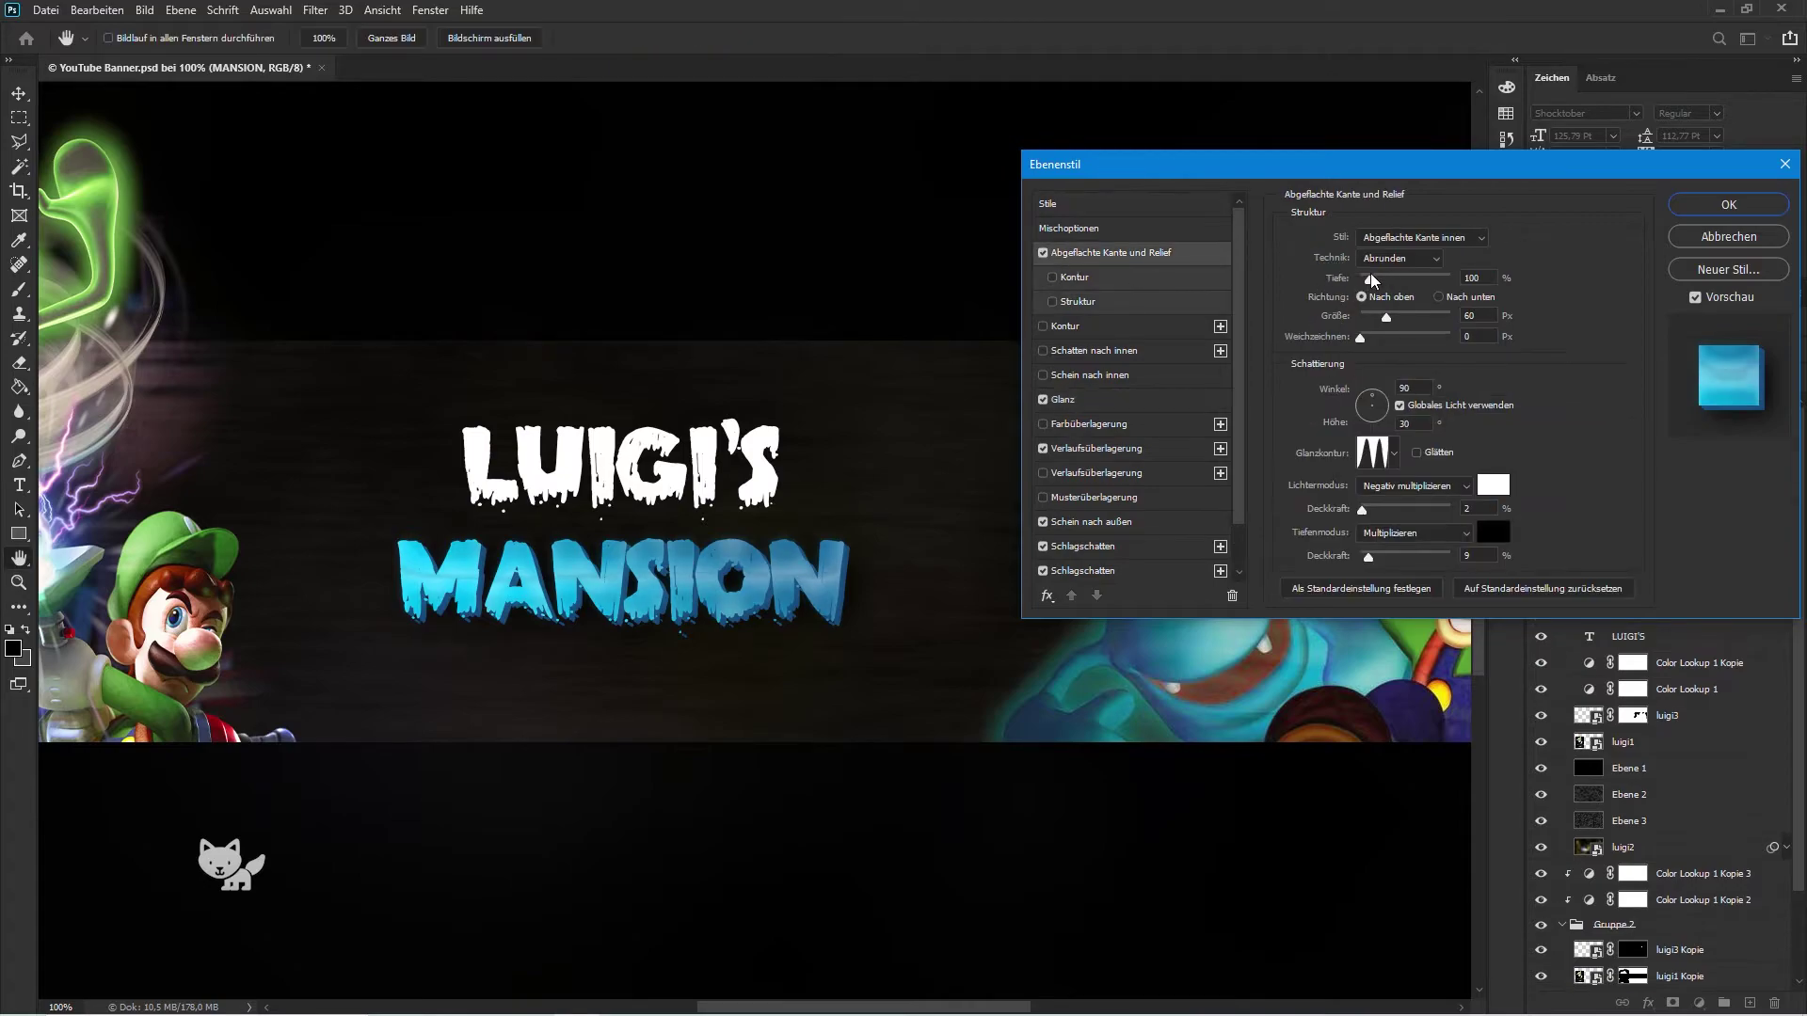
left_click_drag(1360, 318, 1370, 322)
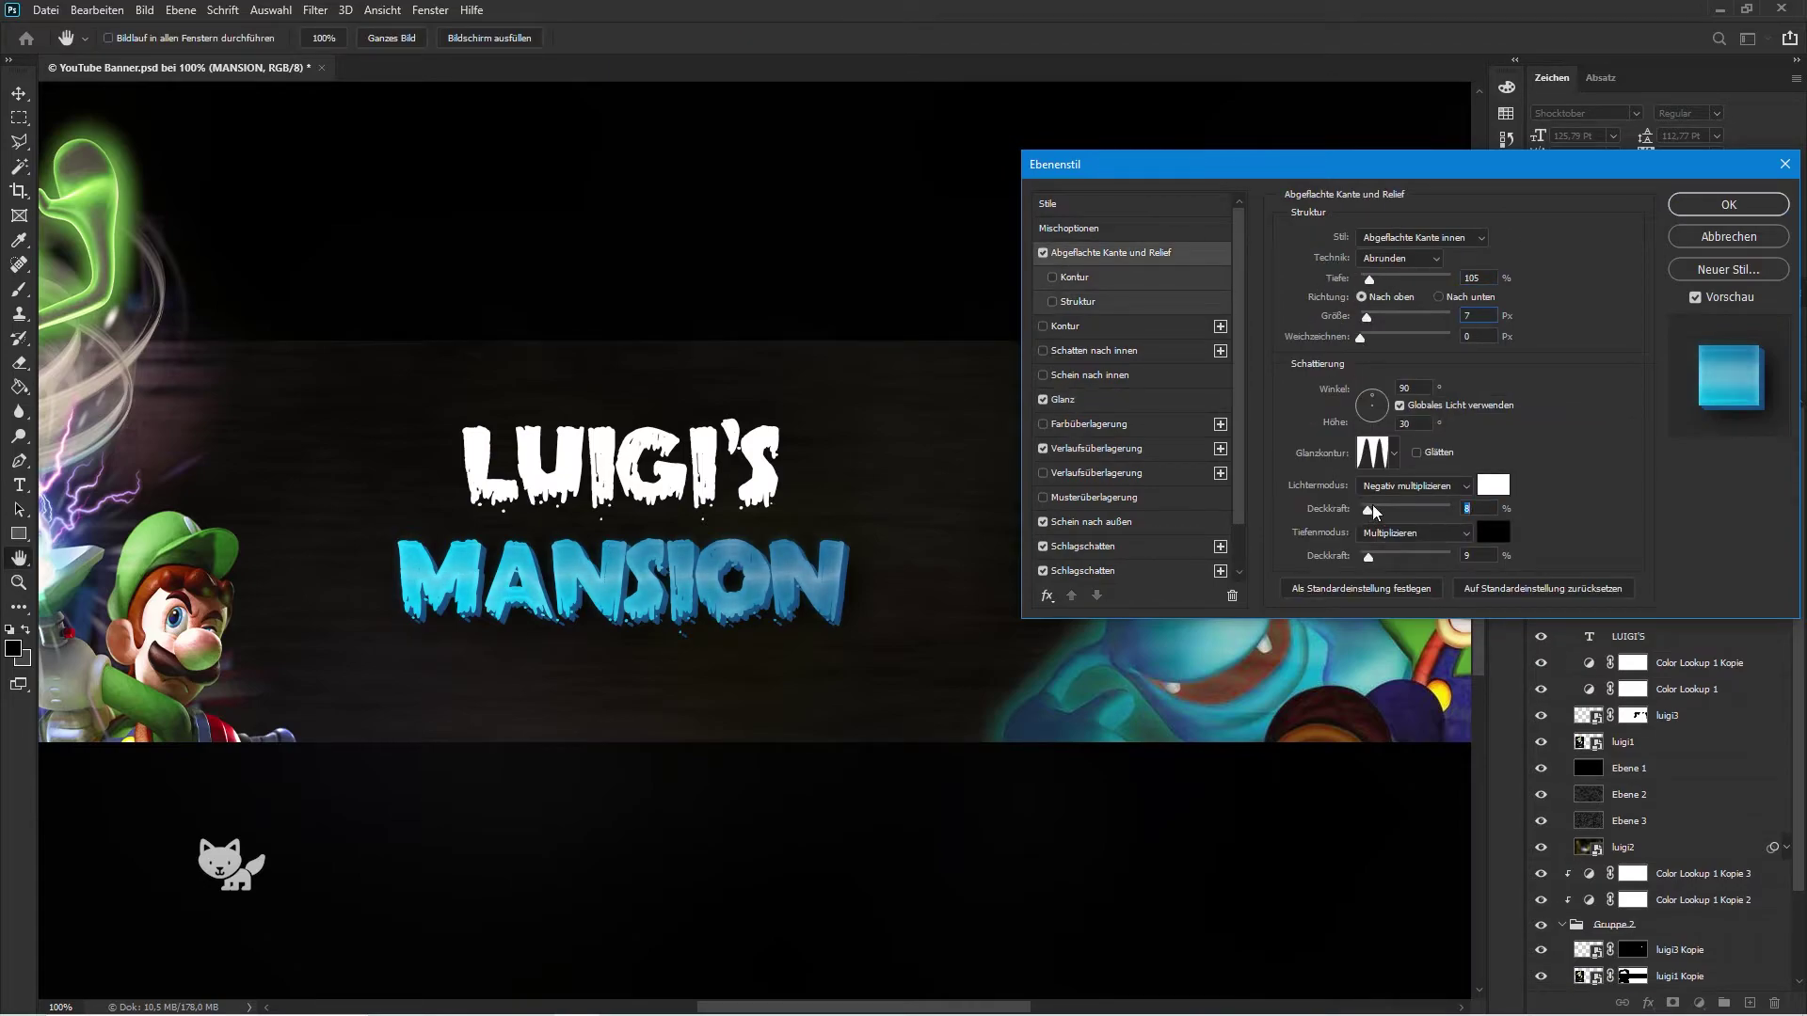
left_click(1082, 571)
left_click(1488, 238)
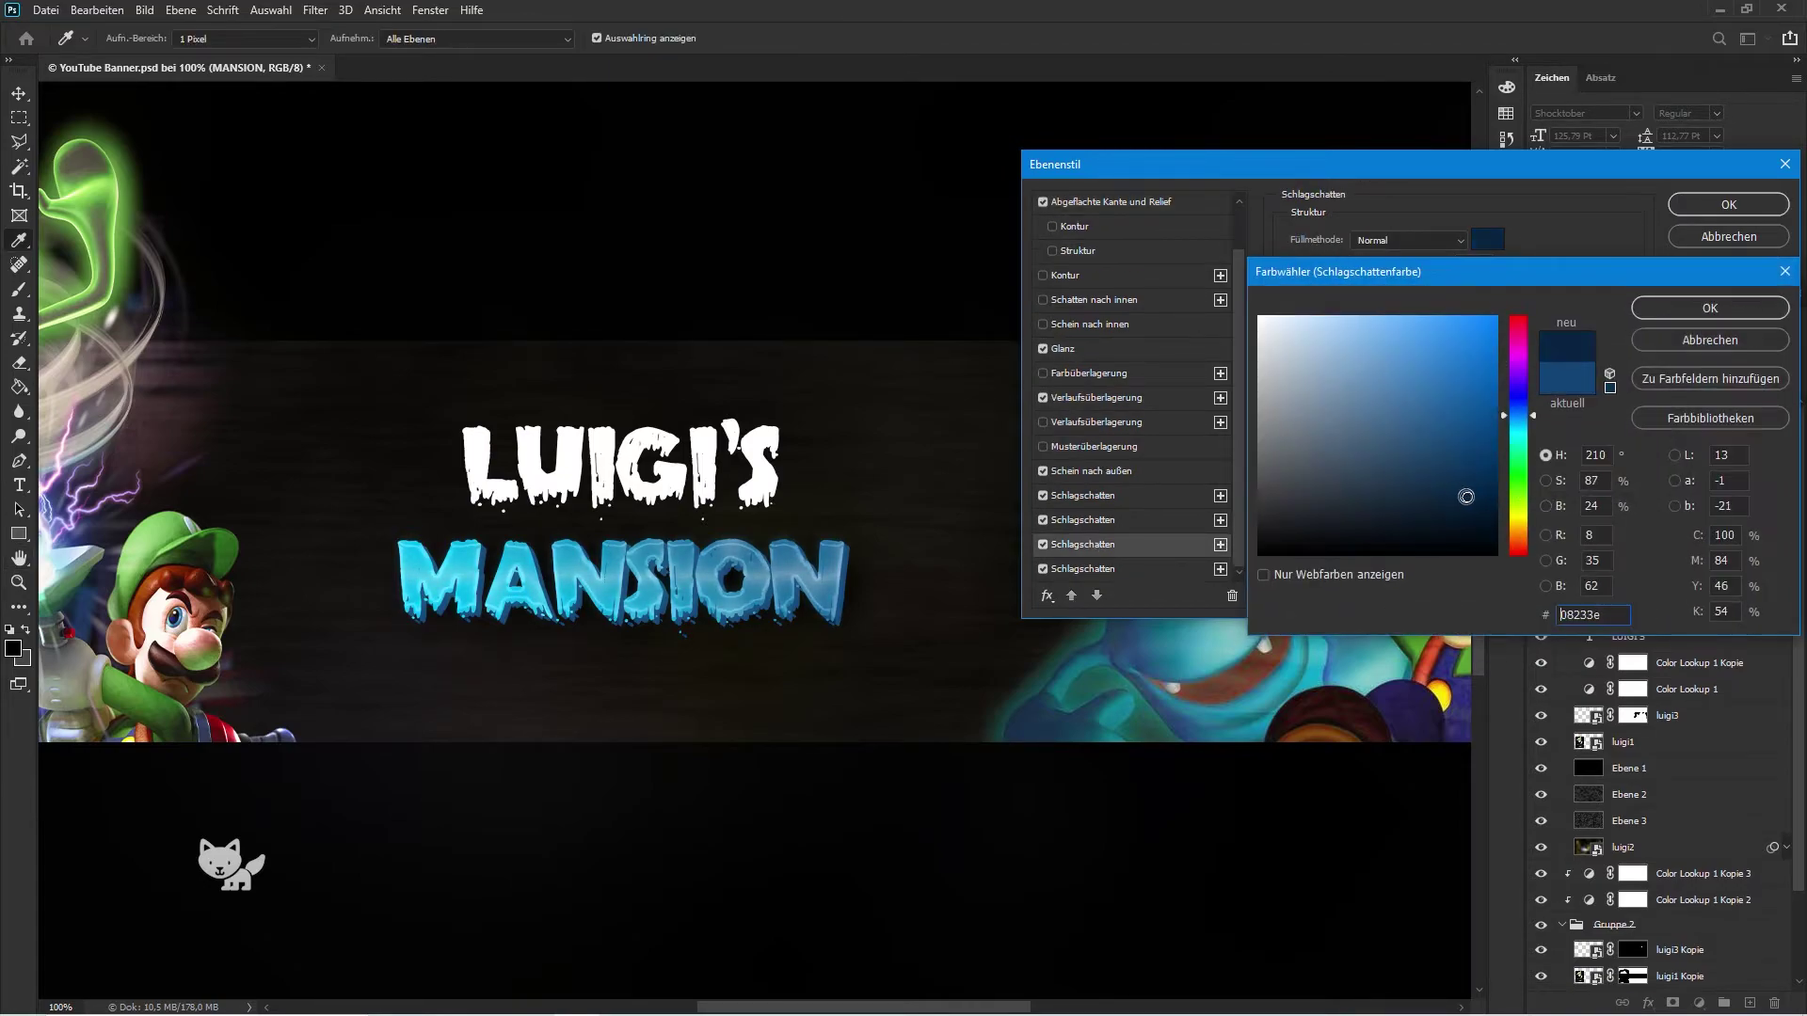
left_click(1714, 302)
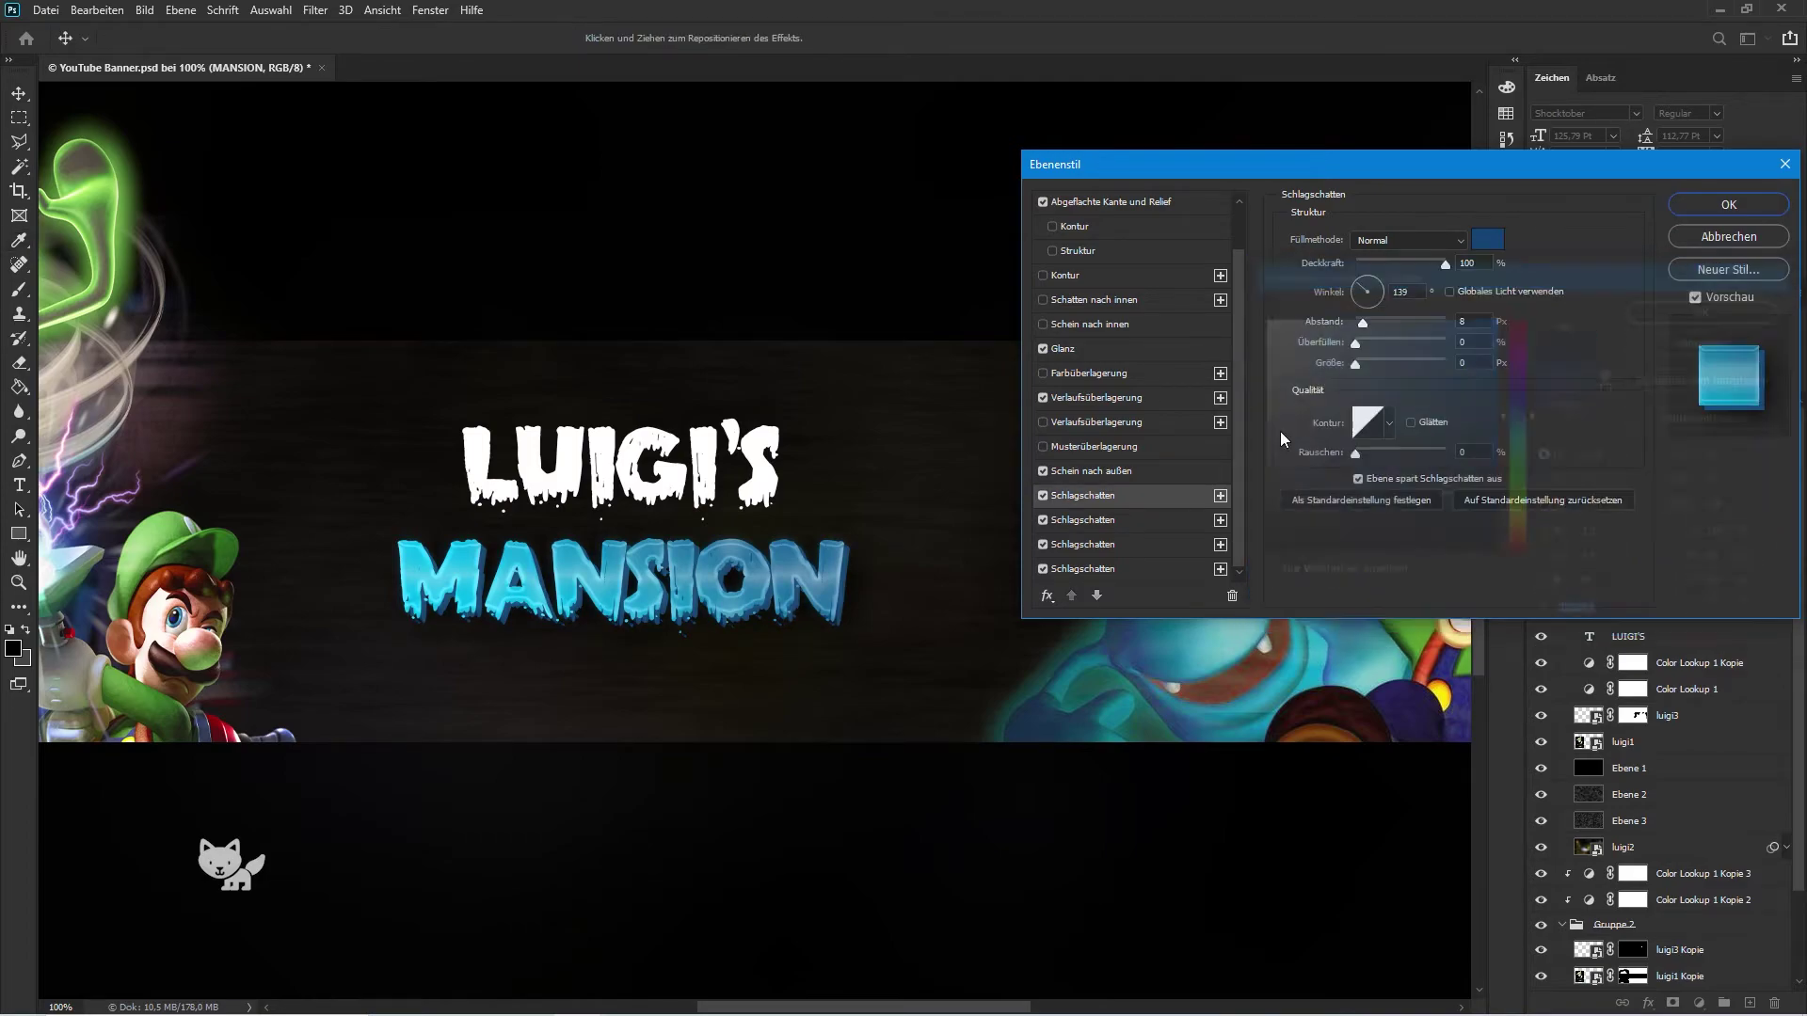
left_click(1145, 544)
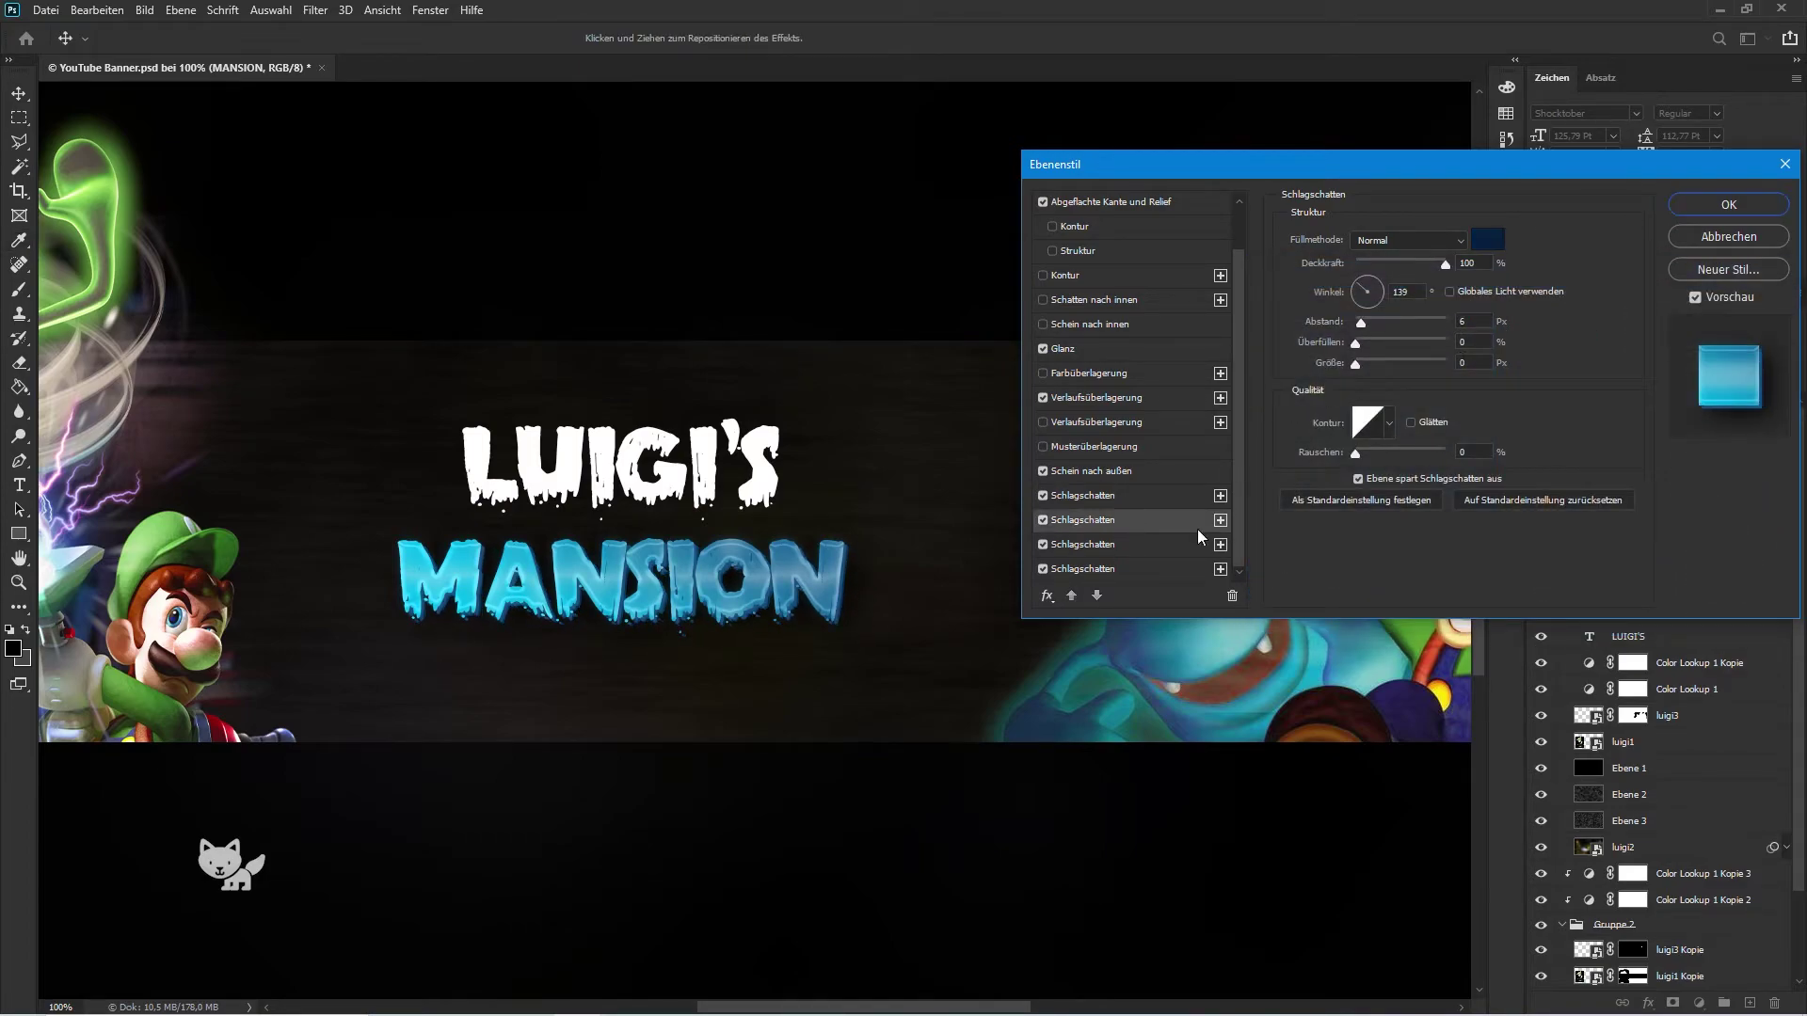
Step: Set the bevel shadow to Normal at lower opacity, apply, and paste the style onto LUIGI'S
scroll(1110, 282, "up", 2)
left_click(1111, 252)
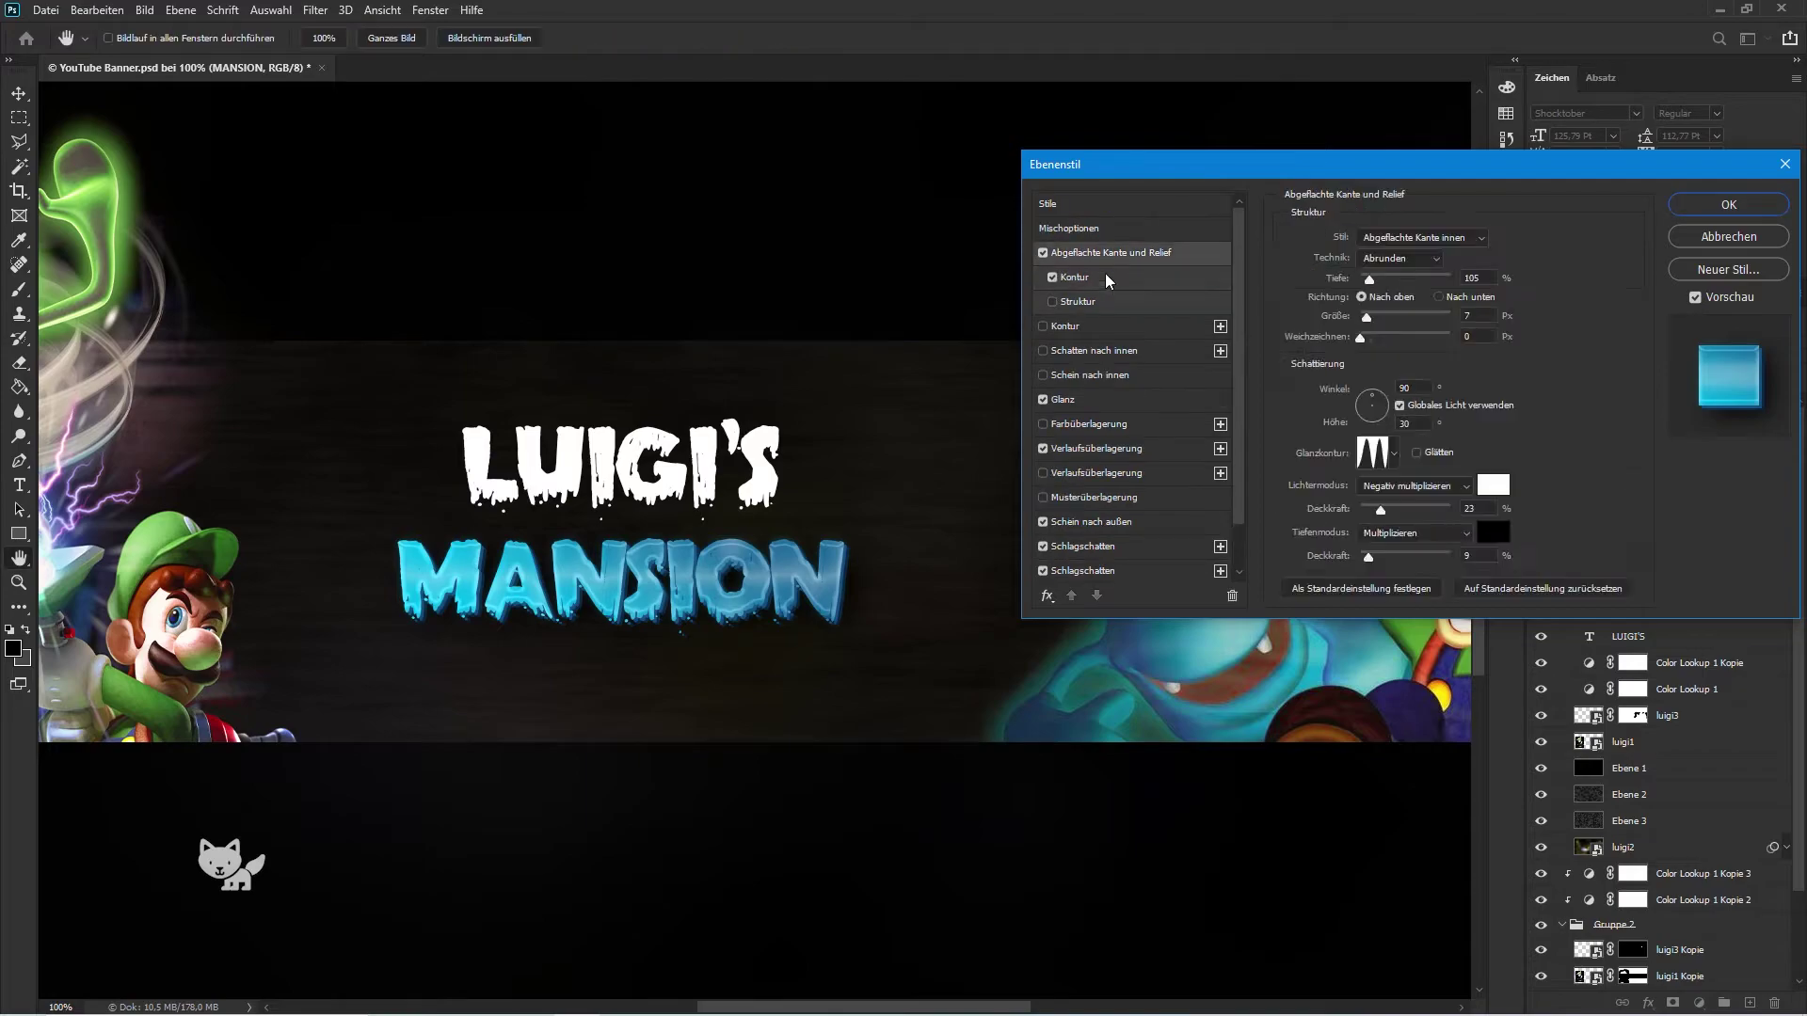
left_click(1415, 532)
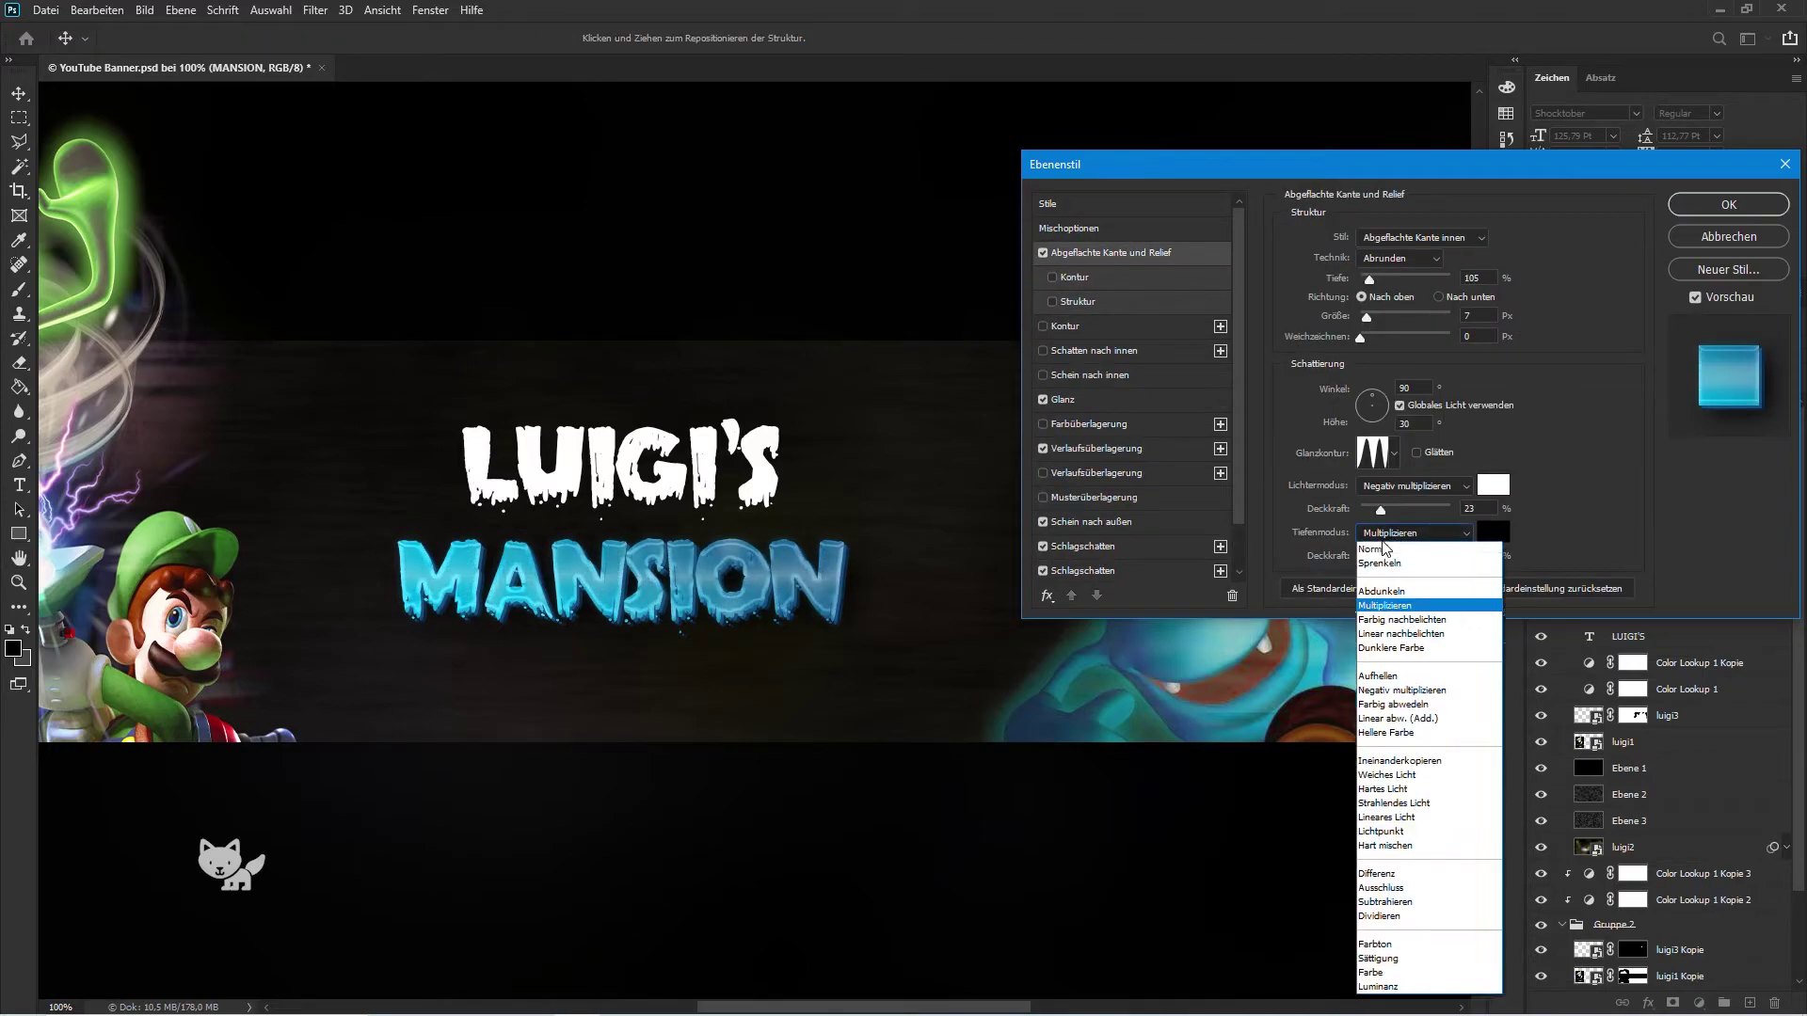
left_click_drag(1379, 558, 1375, 557)
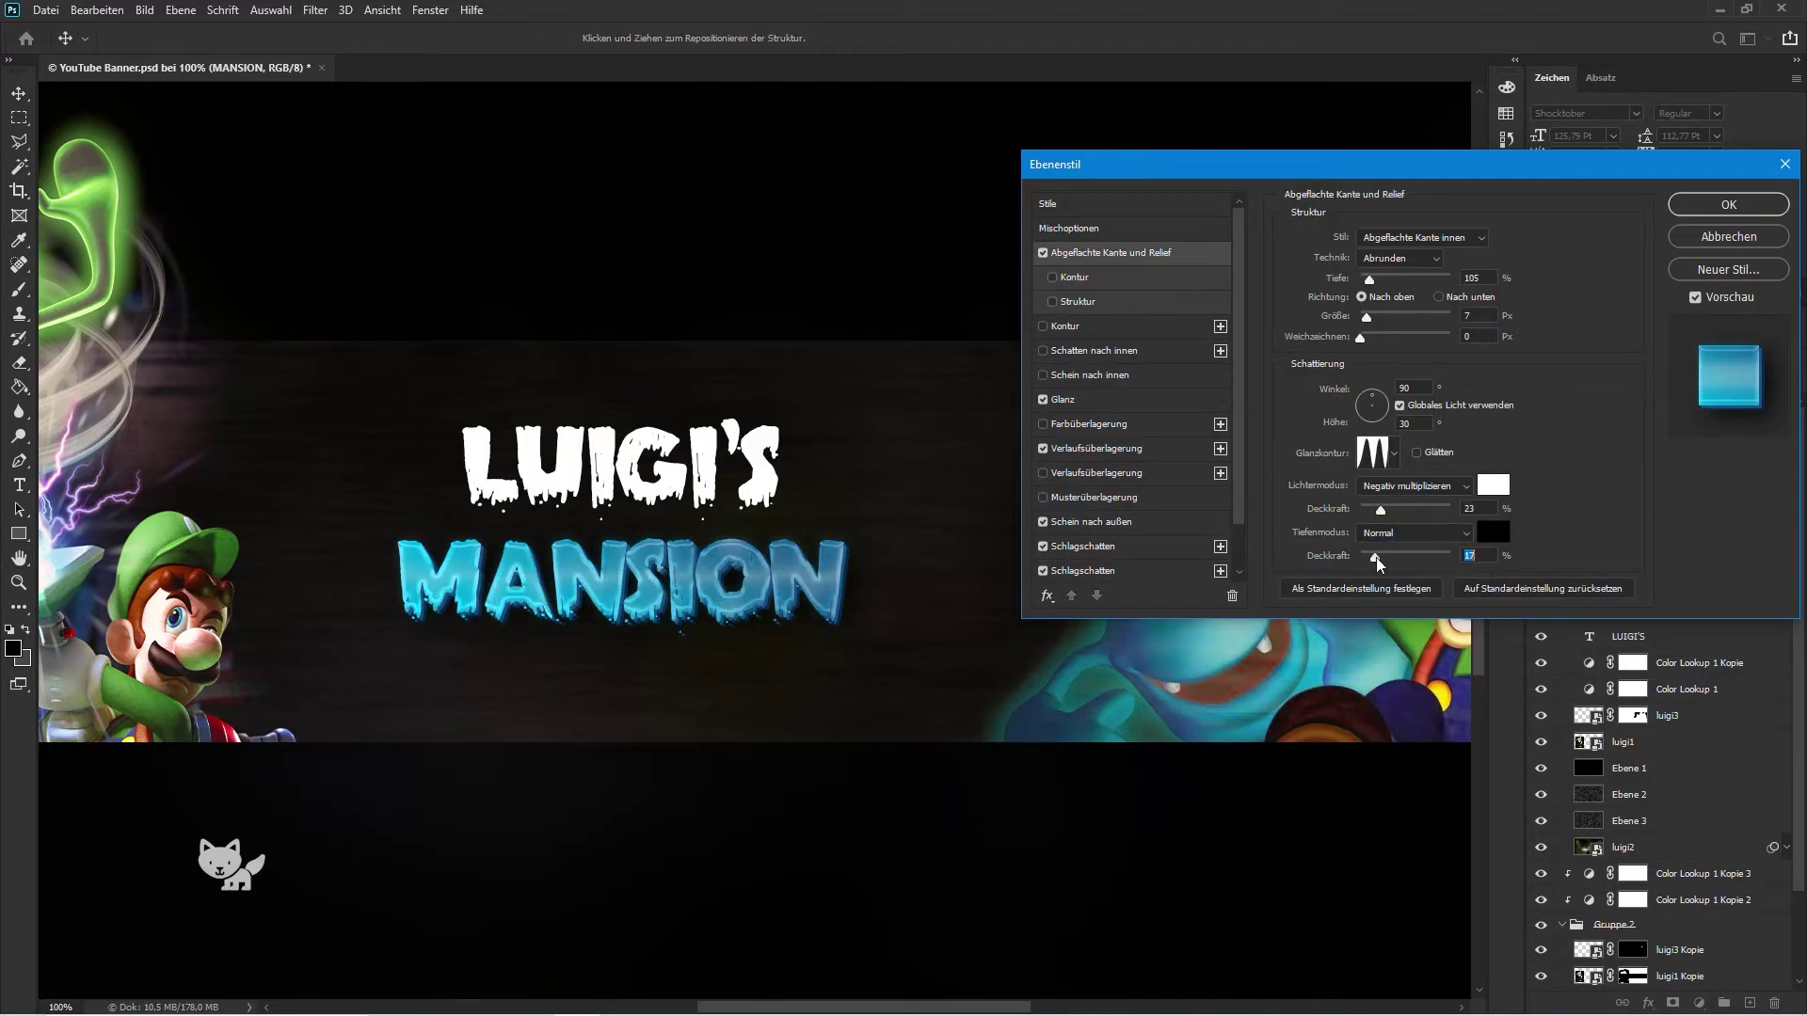
left_click(1737, 205)
right_click(1694, 457)
left_click(1505, 602)
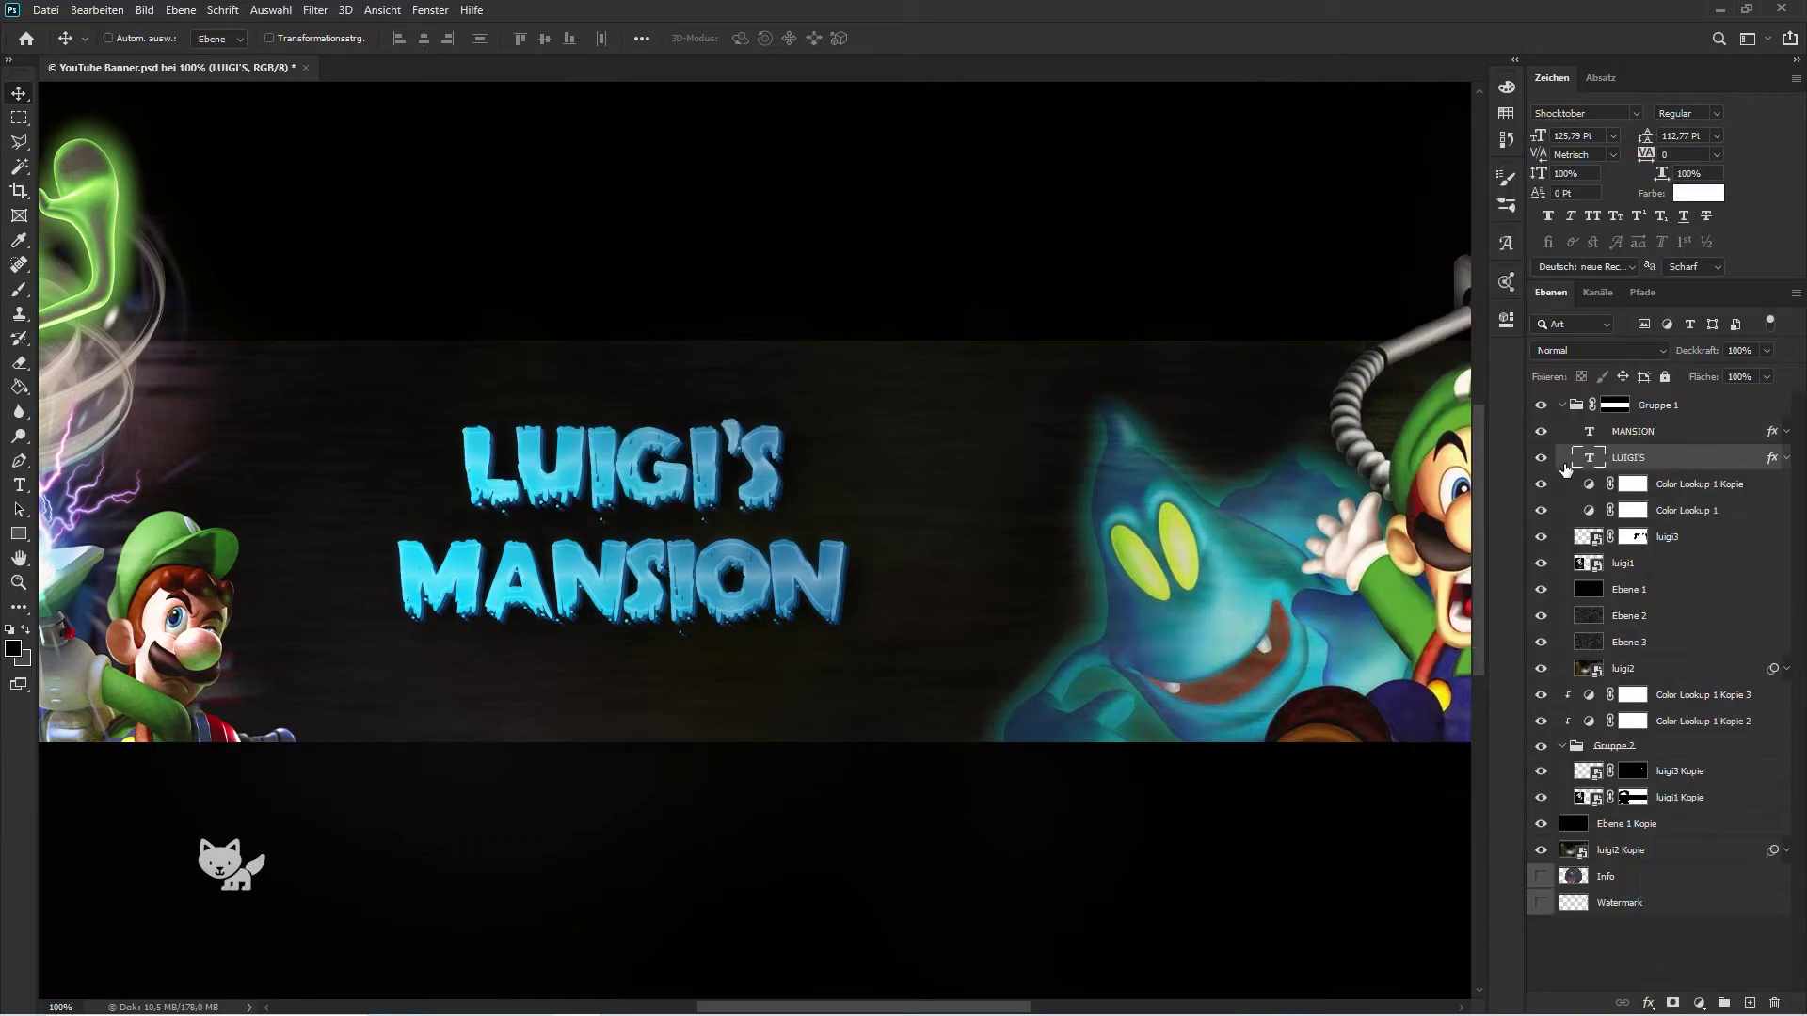
Step: Group LUIGI'S and MANSION into Gruppe 3 and centre them horizontally on the canvas
left_click(1632, 431, "shift")
key("ctrl+g")
left_click(641, 38)
left_click(571, 103)
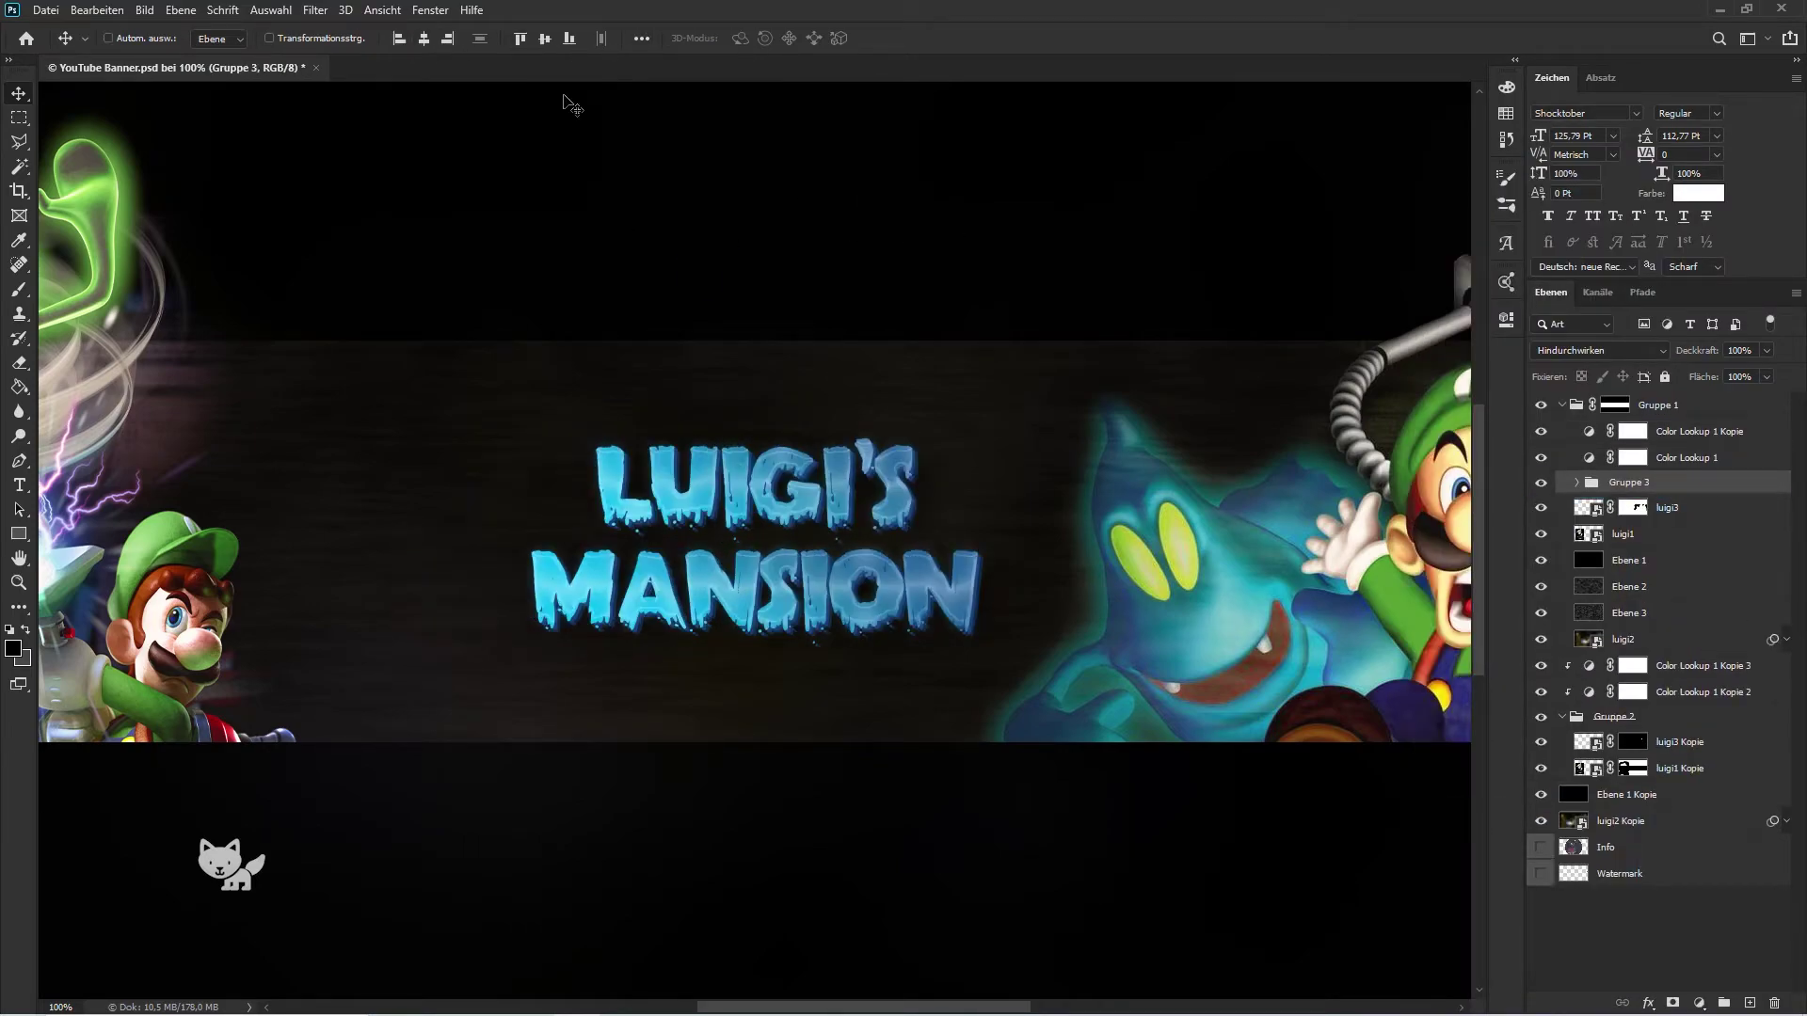
key("ctrl+minus")
key("ctrl+minus")
key("ctrl+minus")
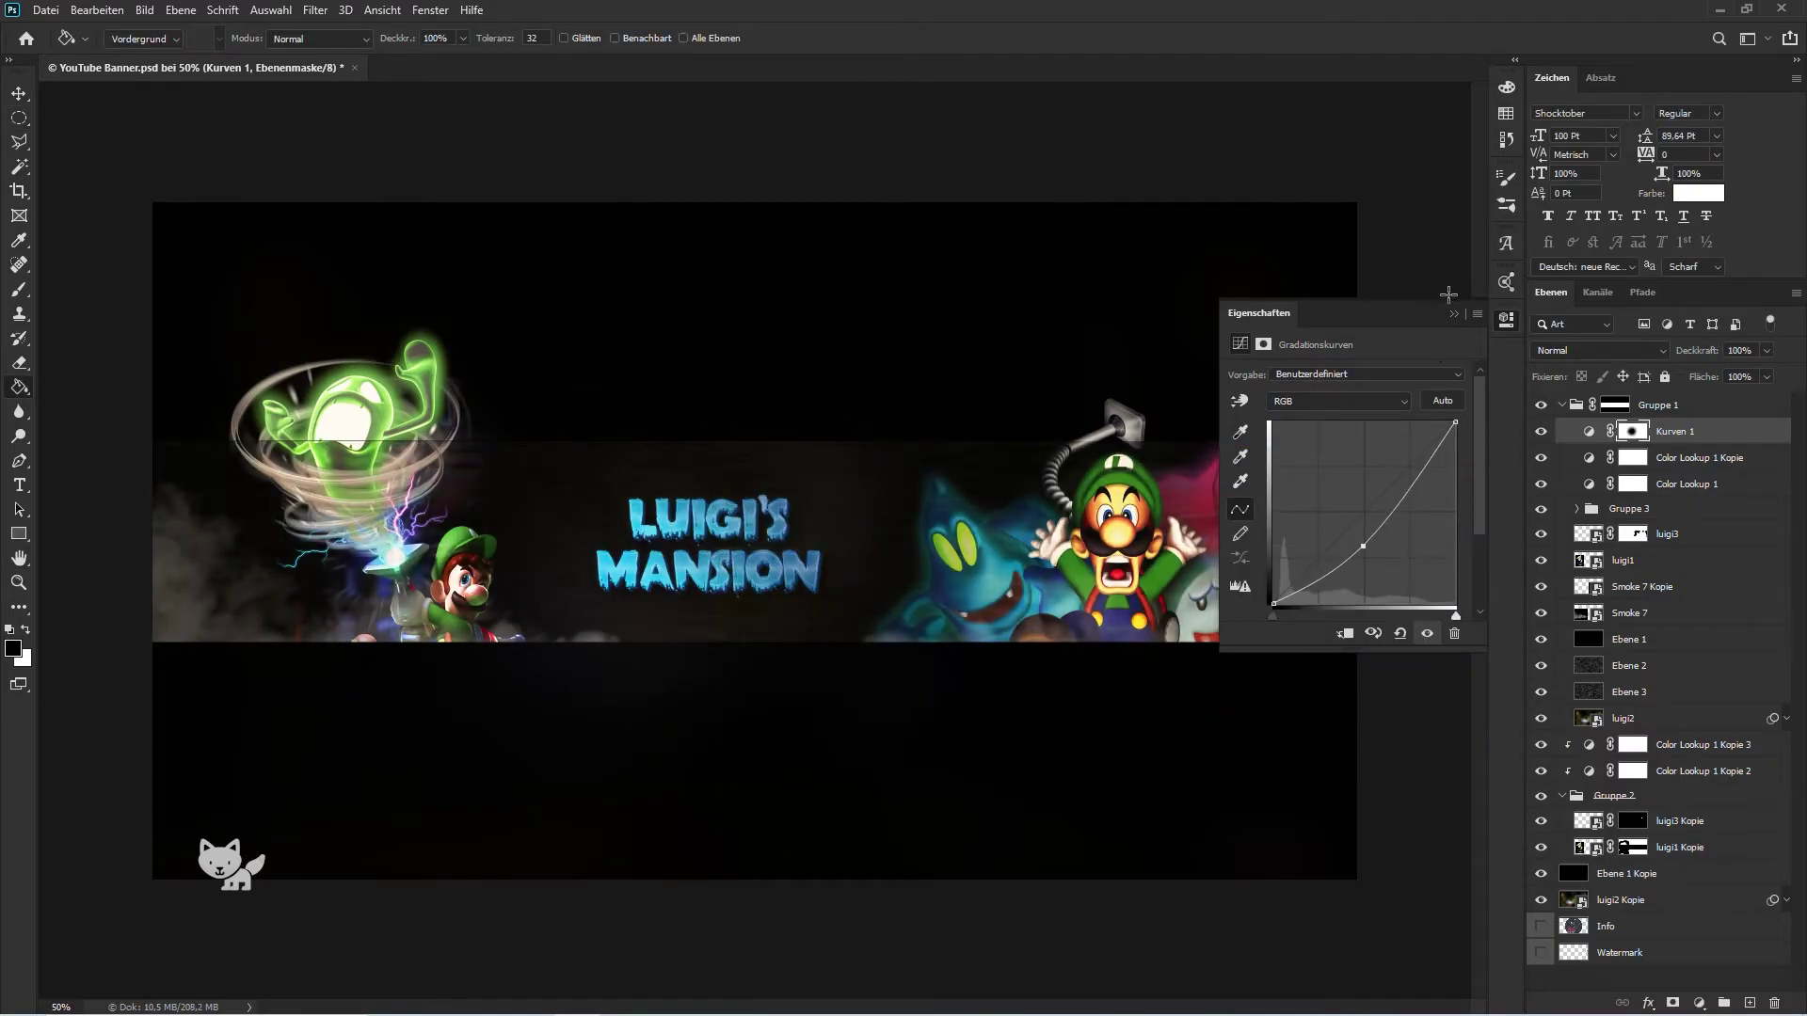
Step: Add a FuturisticBleak Color Lookup at 25% opacity and group the four adjustment layers together
left_click(1698, 1004)
left_click(1685, 895)
left_click(1411, 378)
left_click(1402, 395)
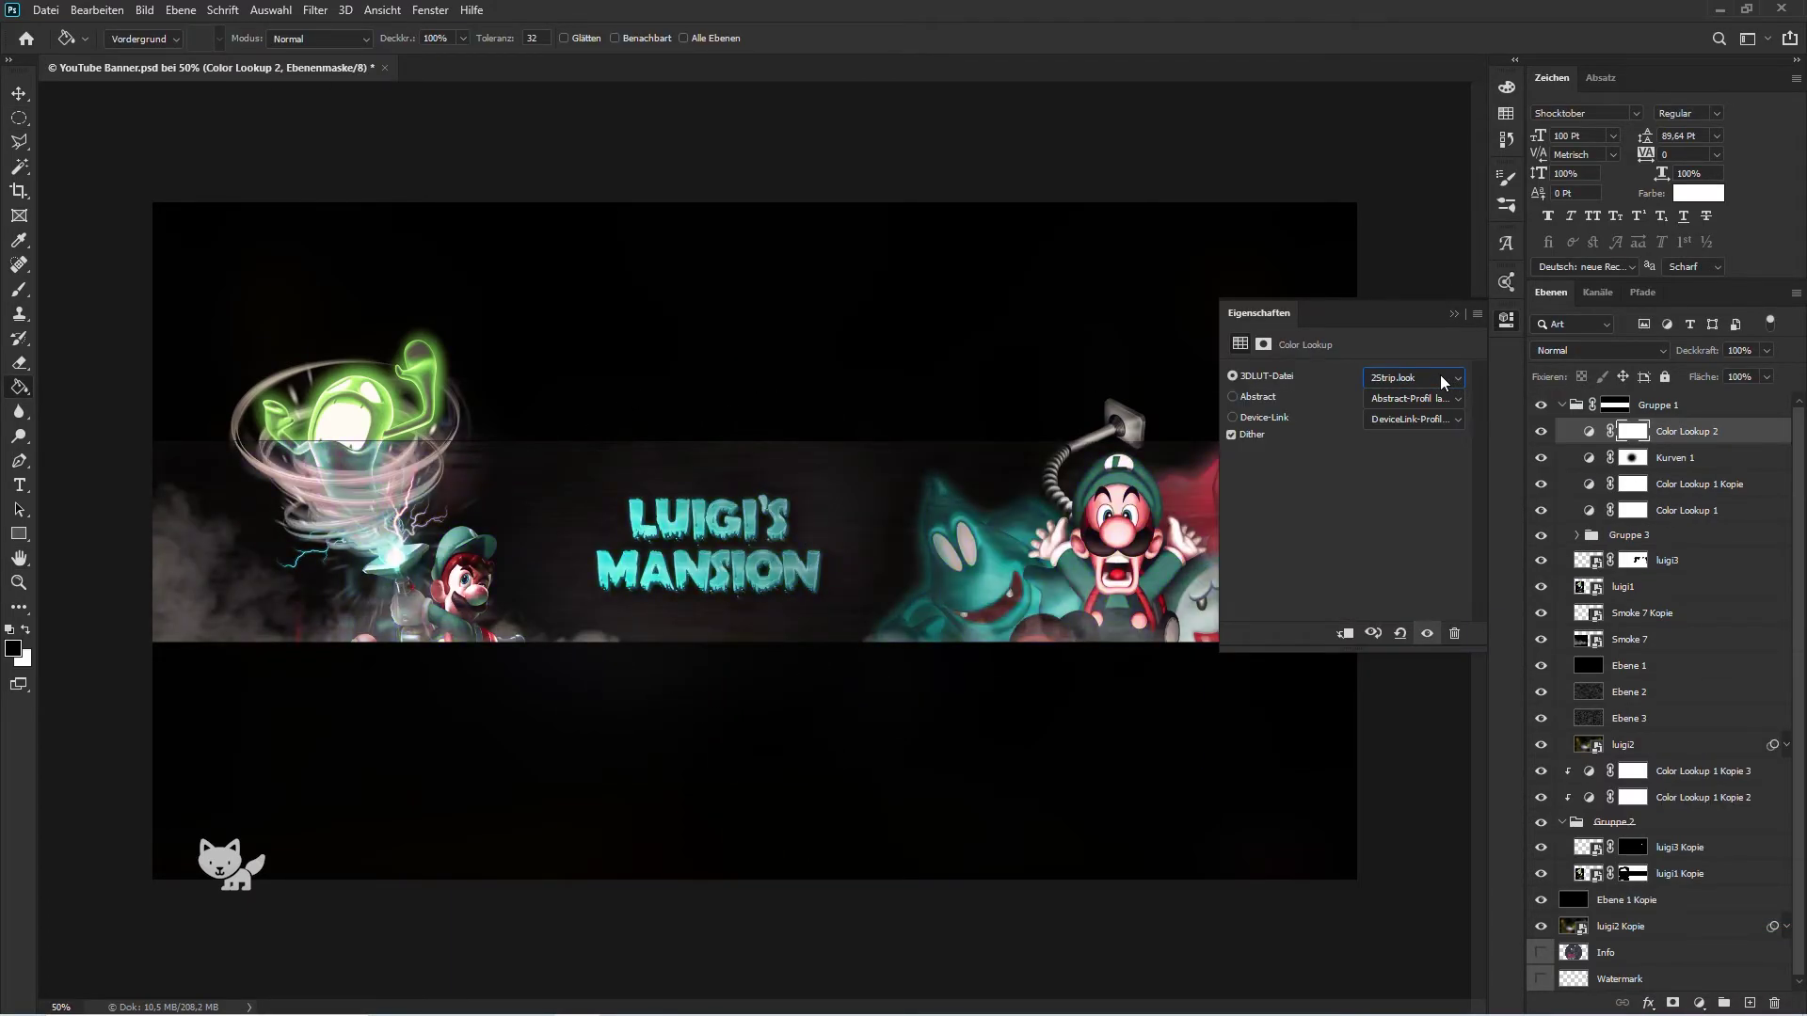
key("Down")
key("Down")
key("Down")
key("Down")
key("Down")
key("Down")
key("Down")
key("Down")
key("Down")
key("Down")
key("Down")
key("Down")
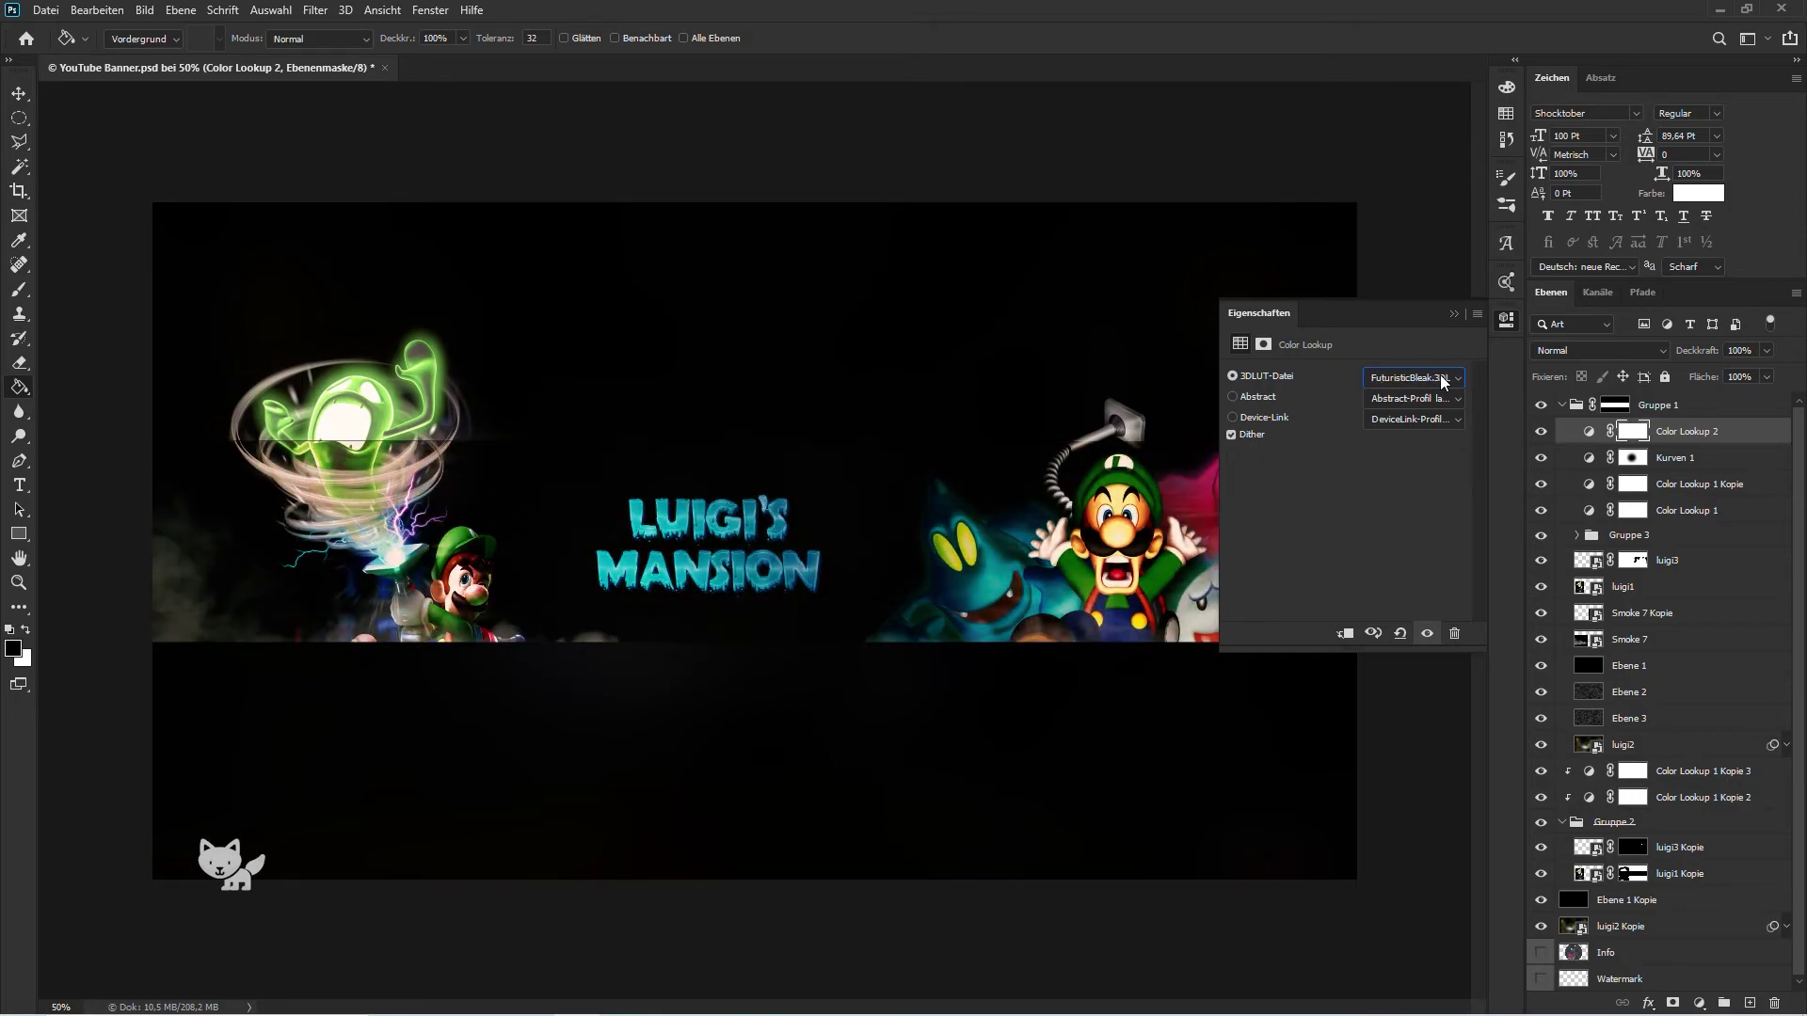
key("Down")
key("v")
key("5")
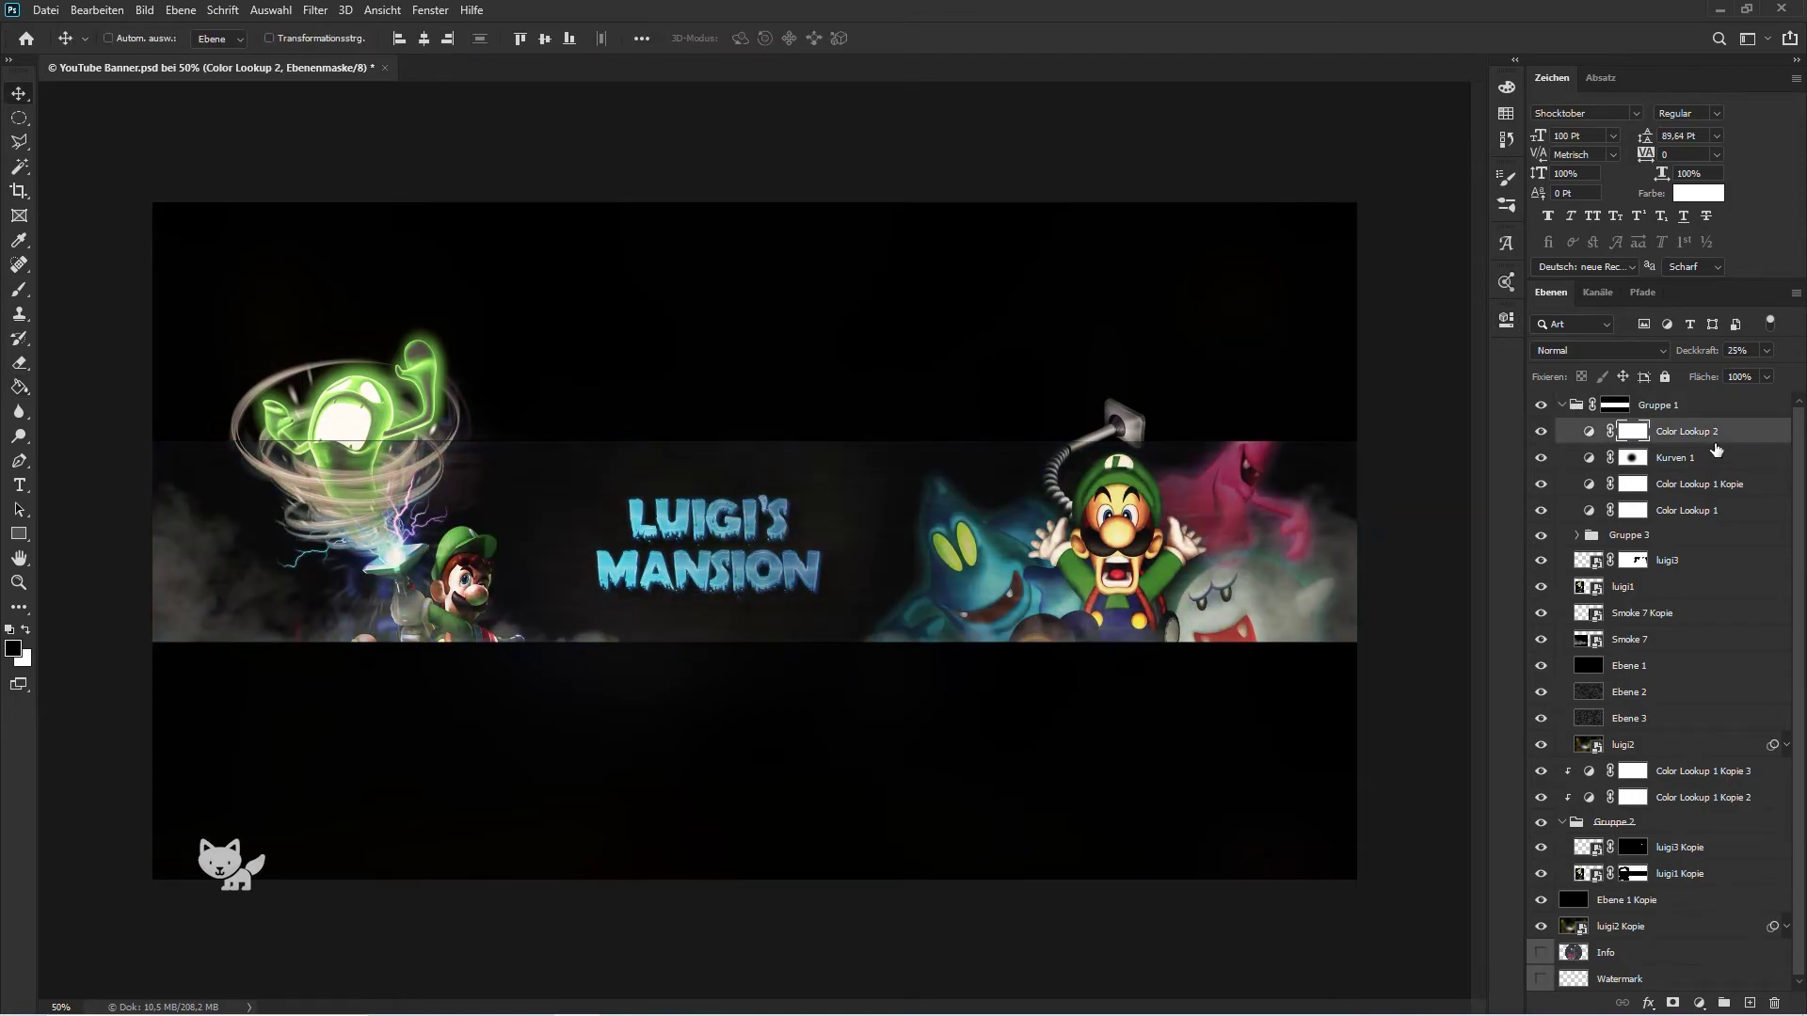
left_click(1684, 510, "shift")
key("ctrl+g")
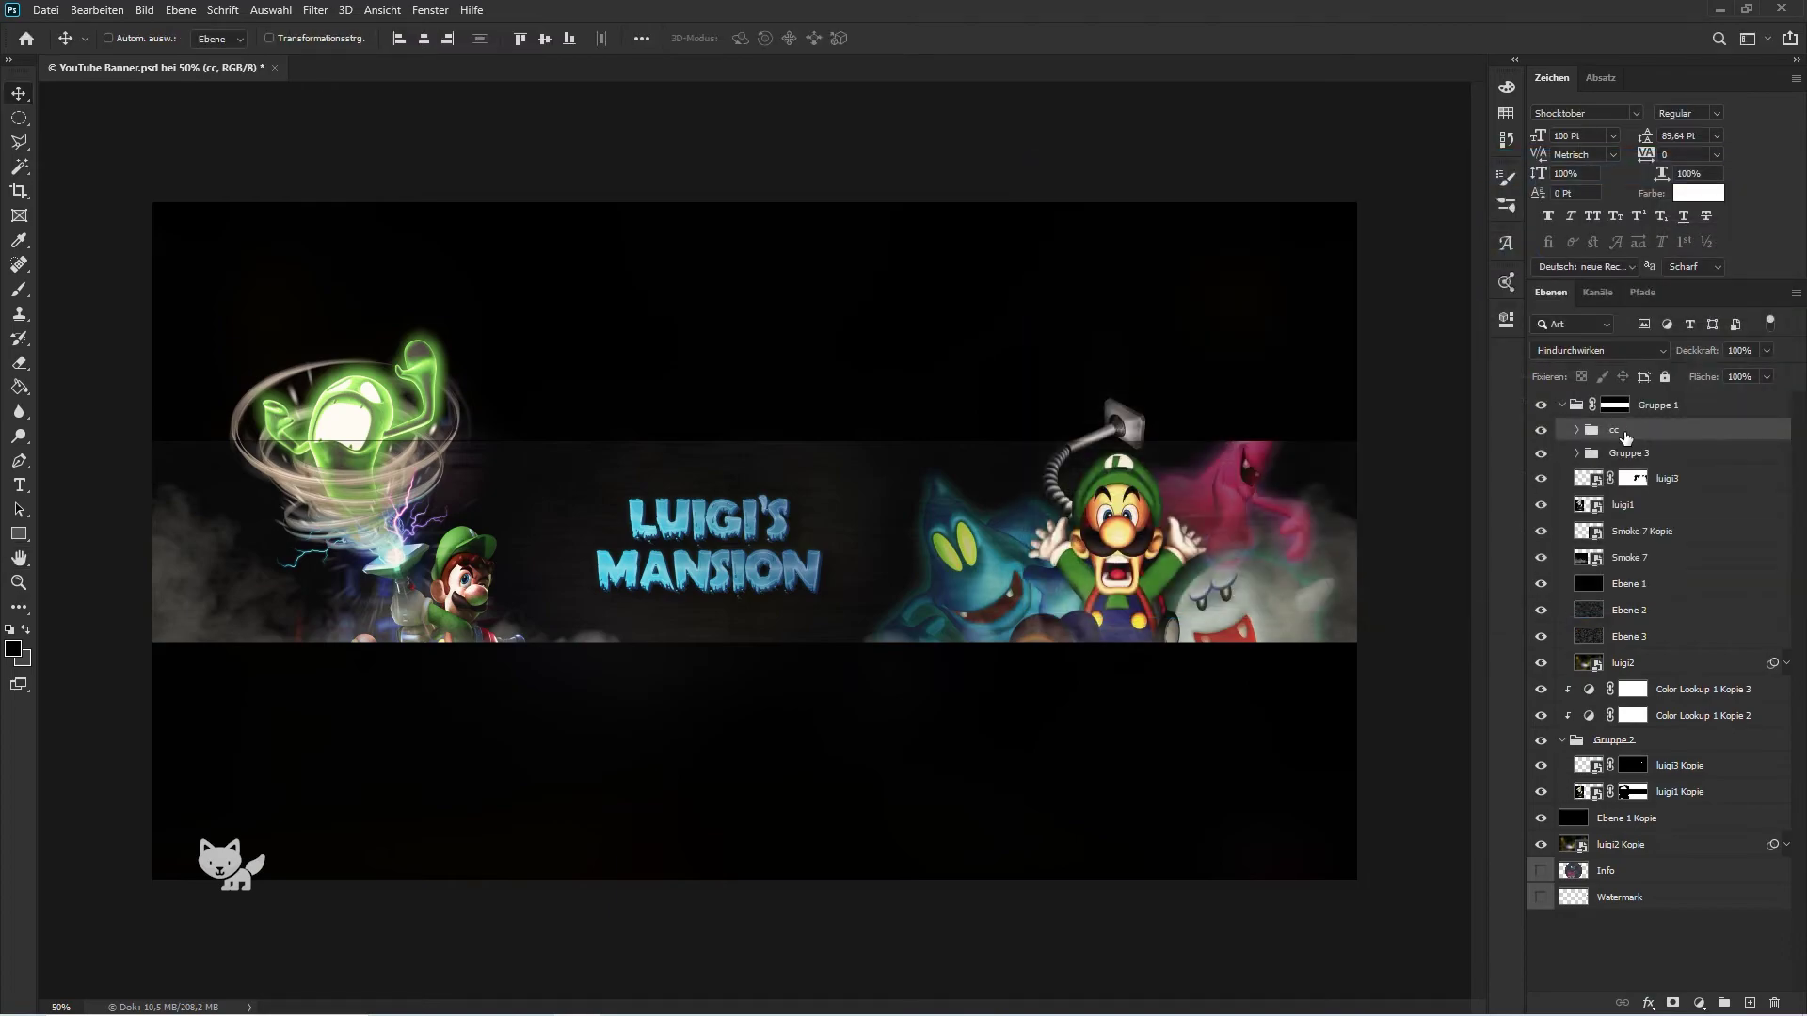
Step: Rename the adjustment group to 'CC', move it above Gruppe 1, and rename its first layer 'CC'
double_click(1614, 429)
type("^CC")
key("ctrl+shift+bracketright")
type("Baner")
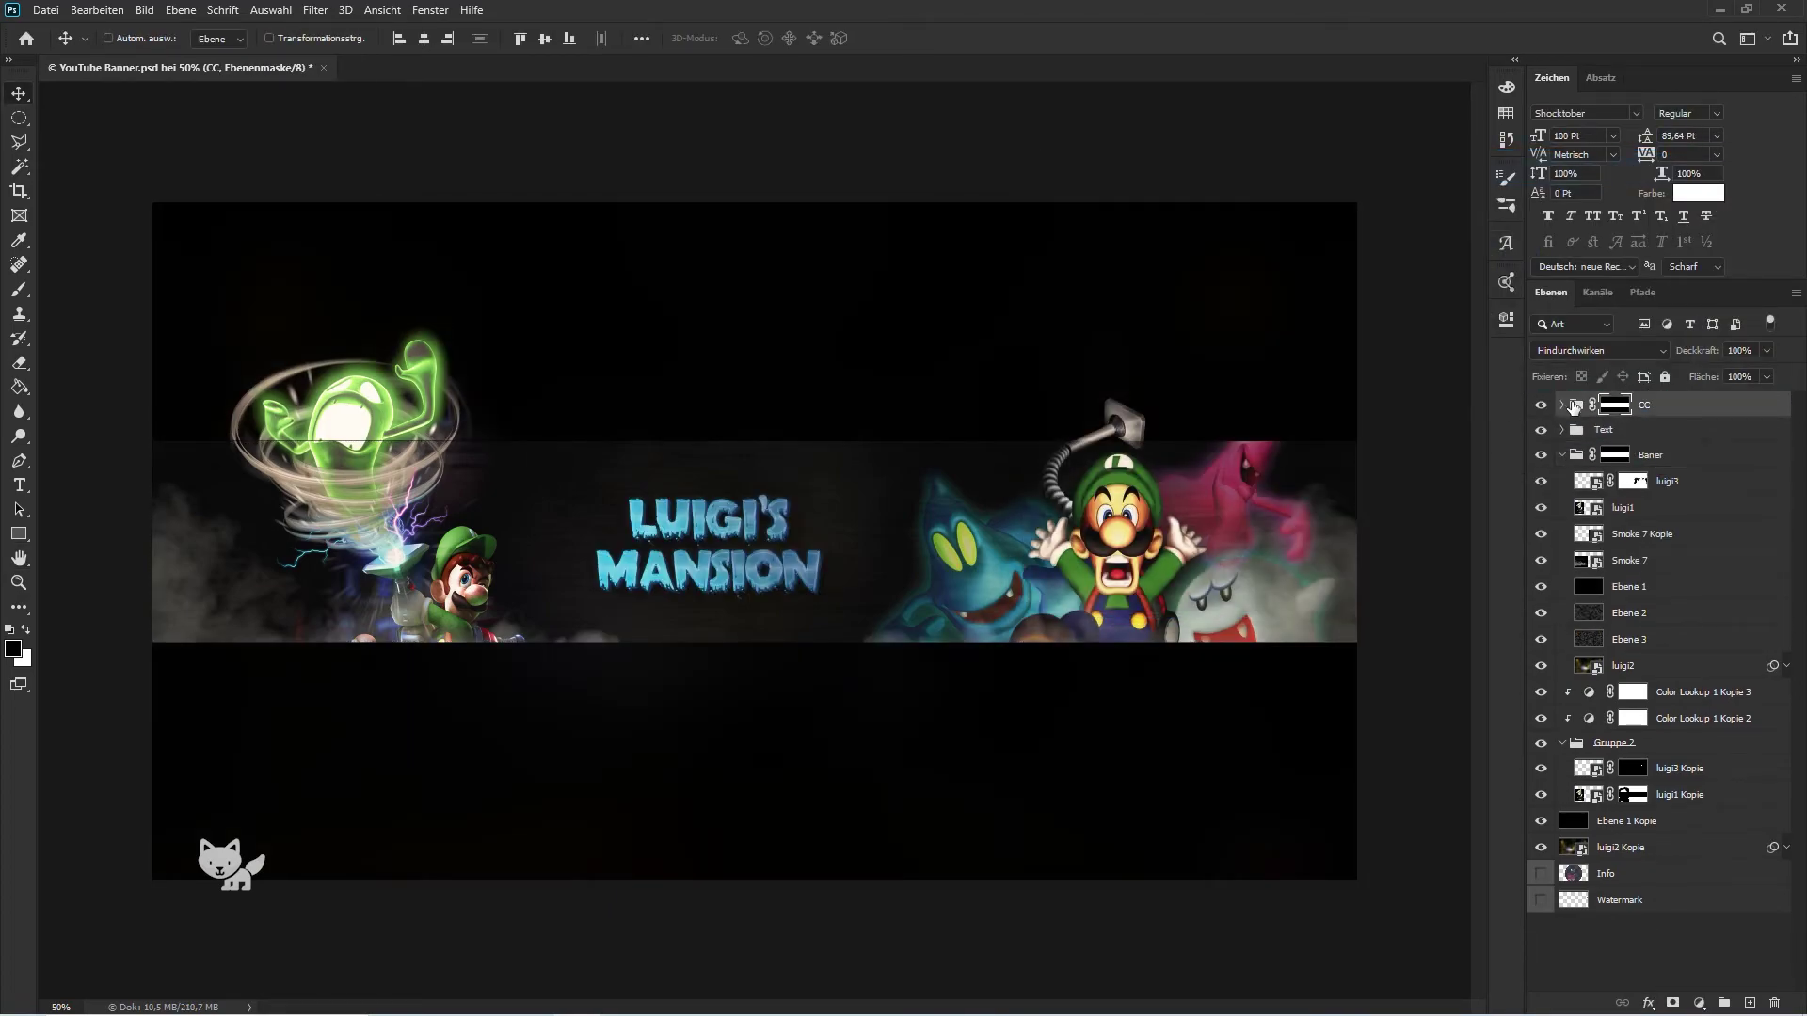
left_click(1562, 405)
double_click(1664, 430)
type("CC")
Step: Label the CC group blue, the Text group green and the Baner group red
left_click(1562, 404)
right_click(1734, 405)
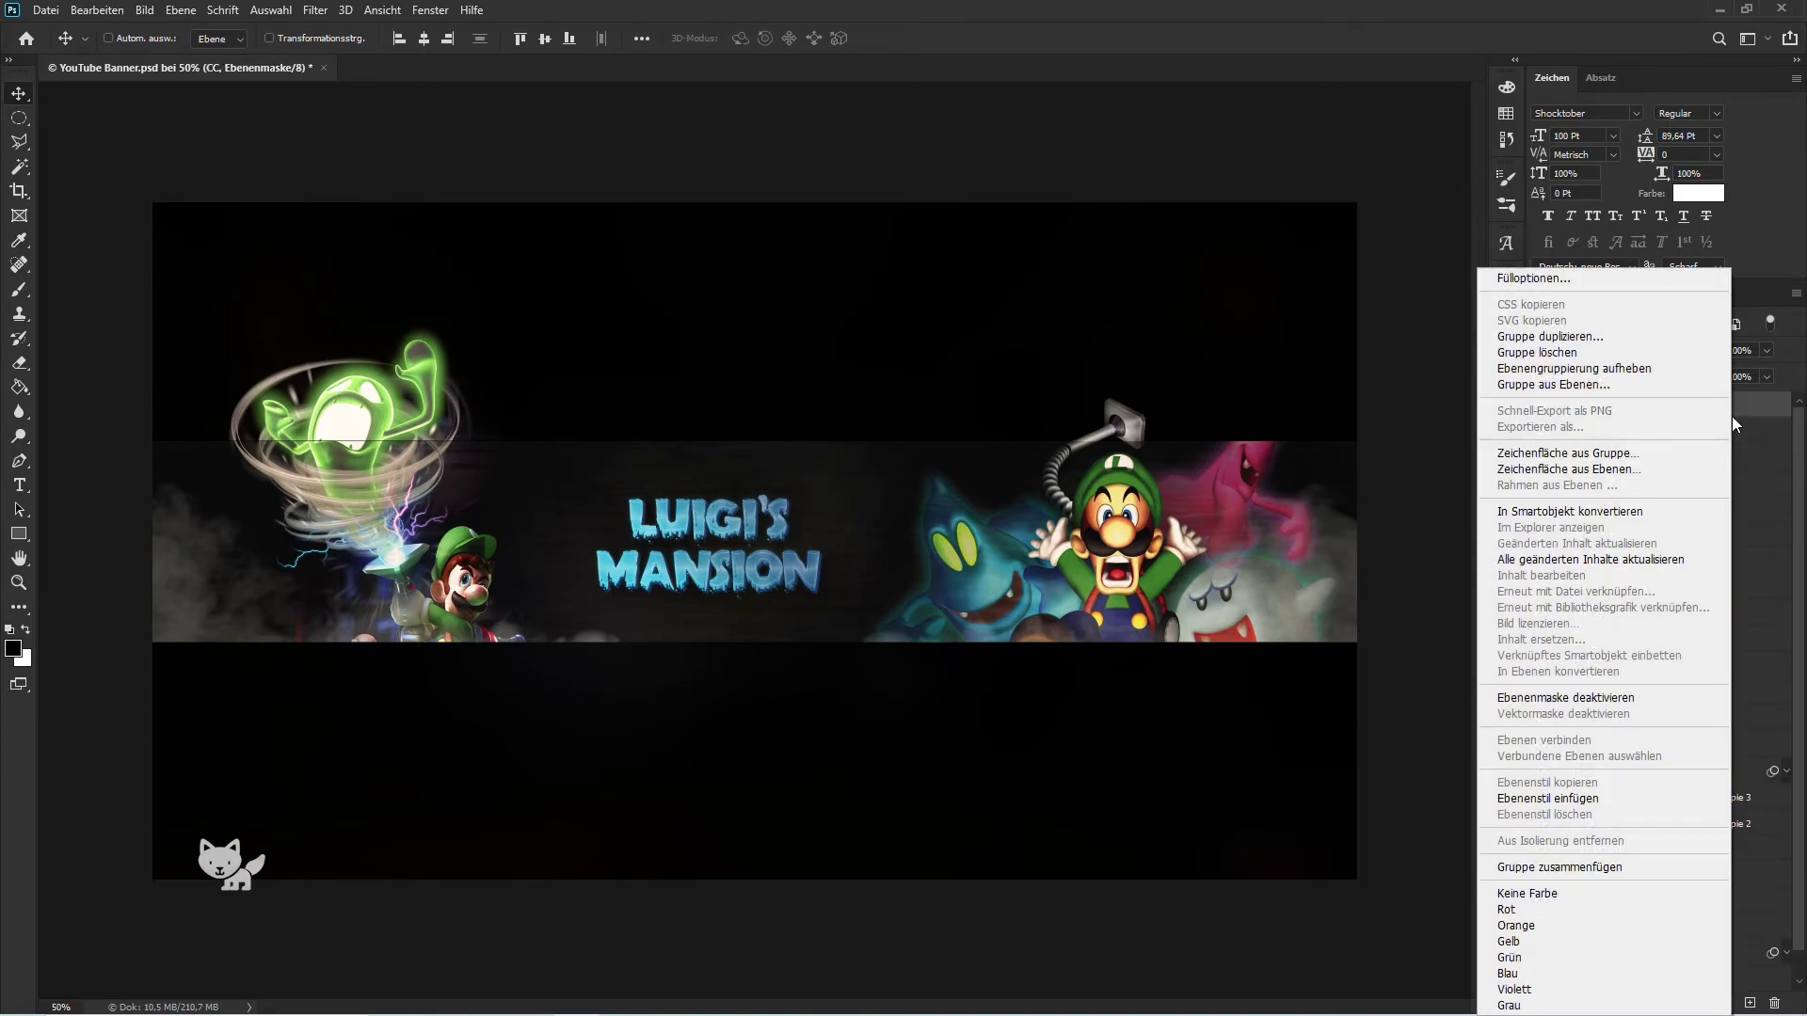
left_click(1599, 969)
left_click(1563, 430)
right_click(1615, 430)
left_click(1487, 952)
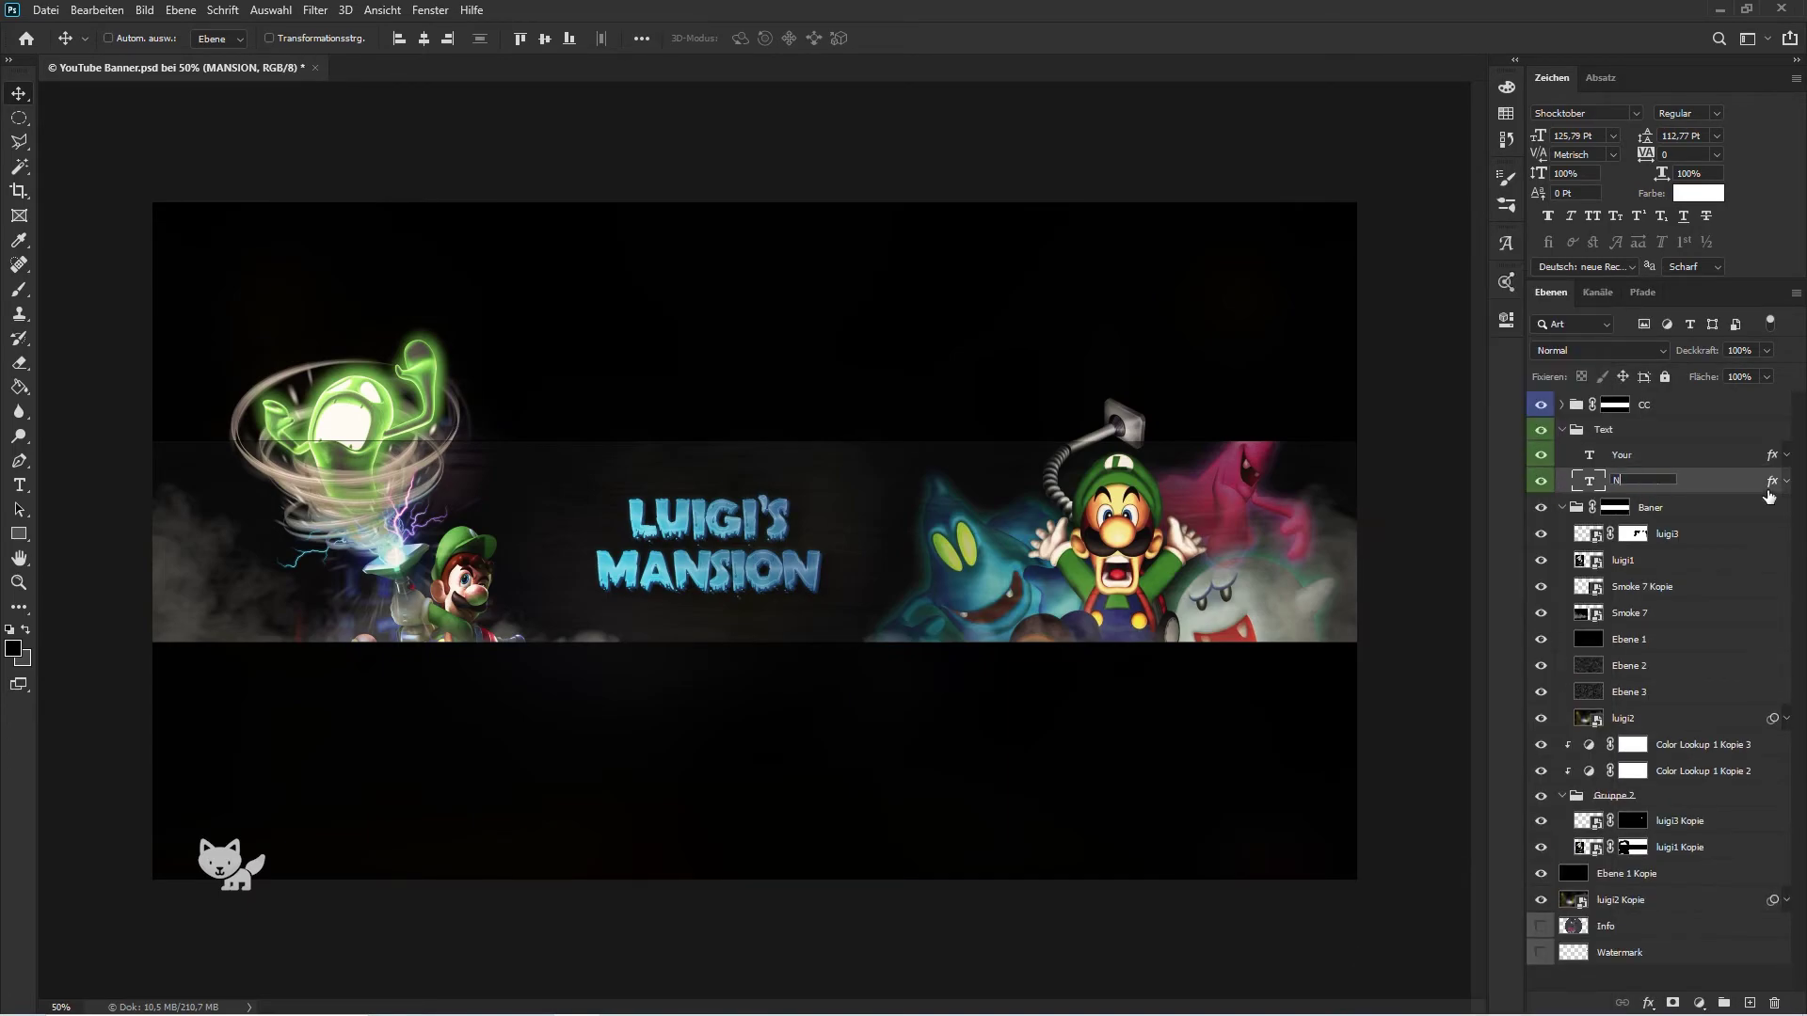
left_click(1562, 429)
right_click(1651, 455)
left_click(1487, 902)
Step: Rename the luigi3 layer to 'Luigi' and group the remaining background layers, renaming the grouped layers
double_click(1667, 481)
type("Luigi")
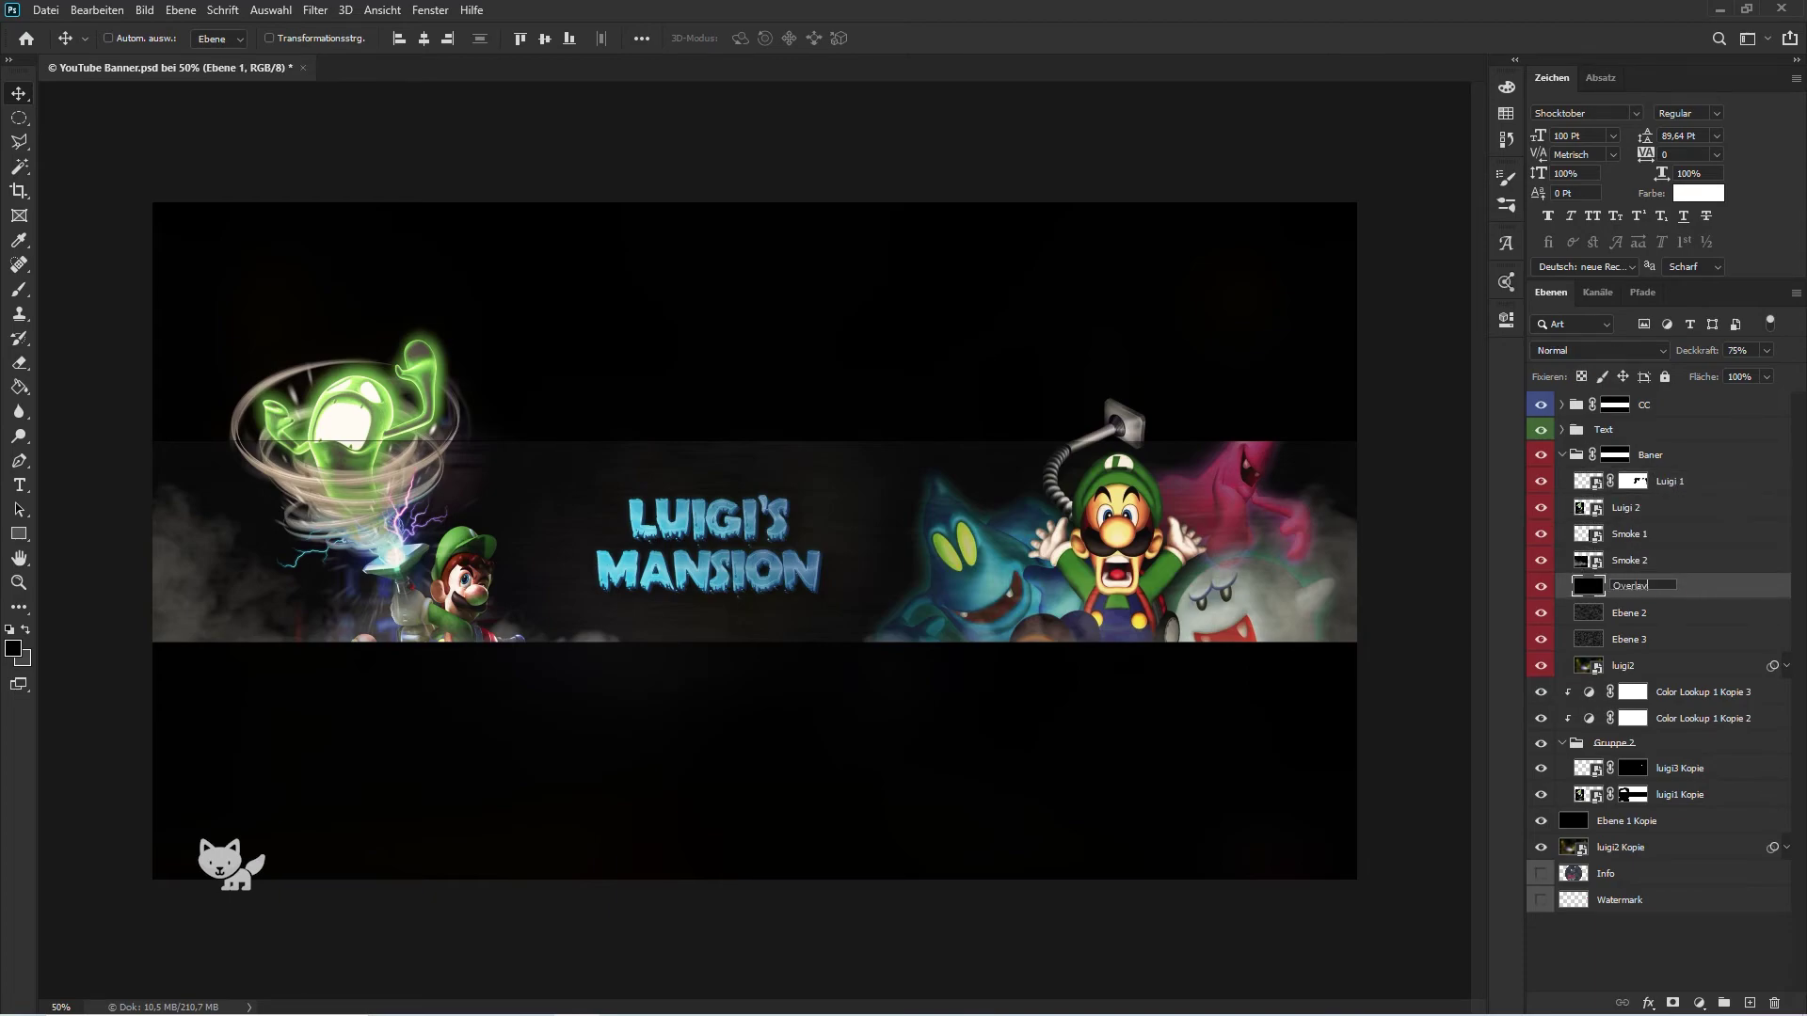
left_click(1563, 454)
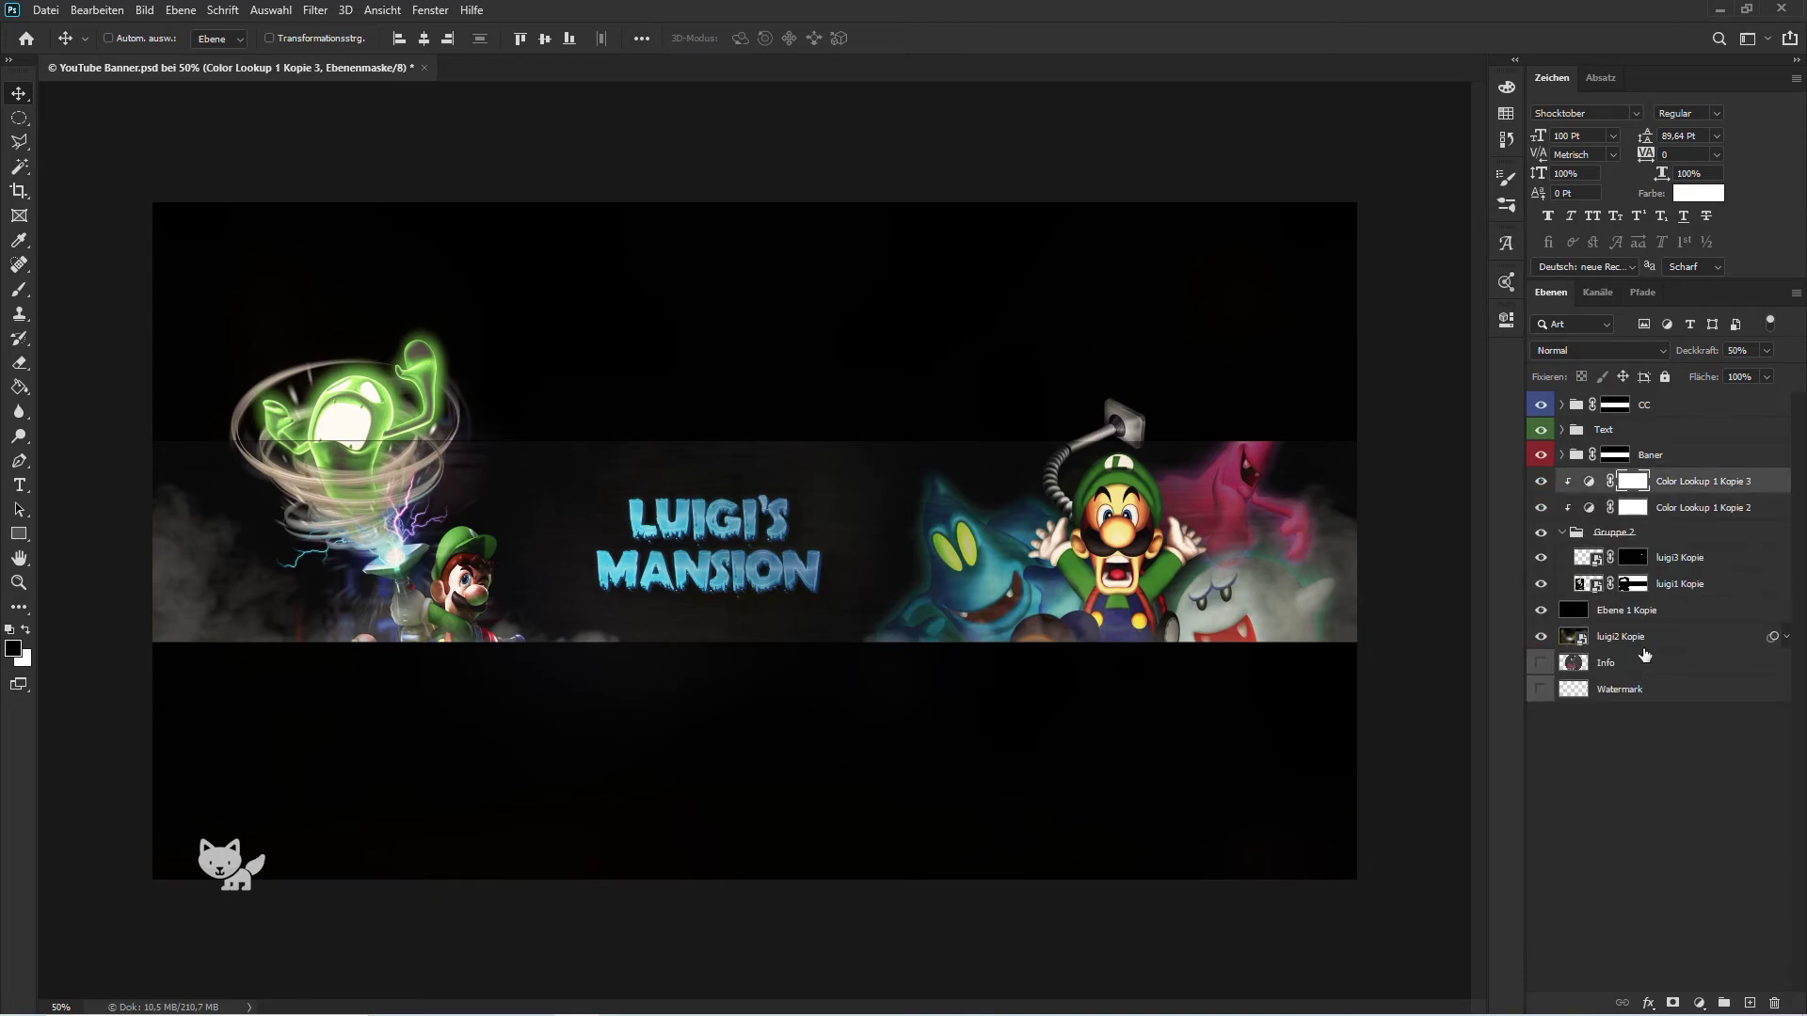
key("ctrl+g")
double_click(1629, 555)
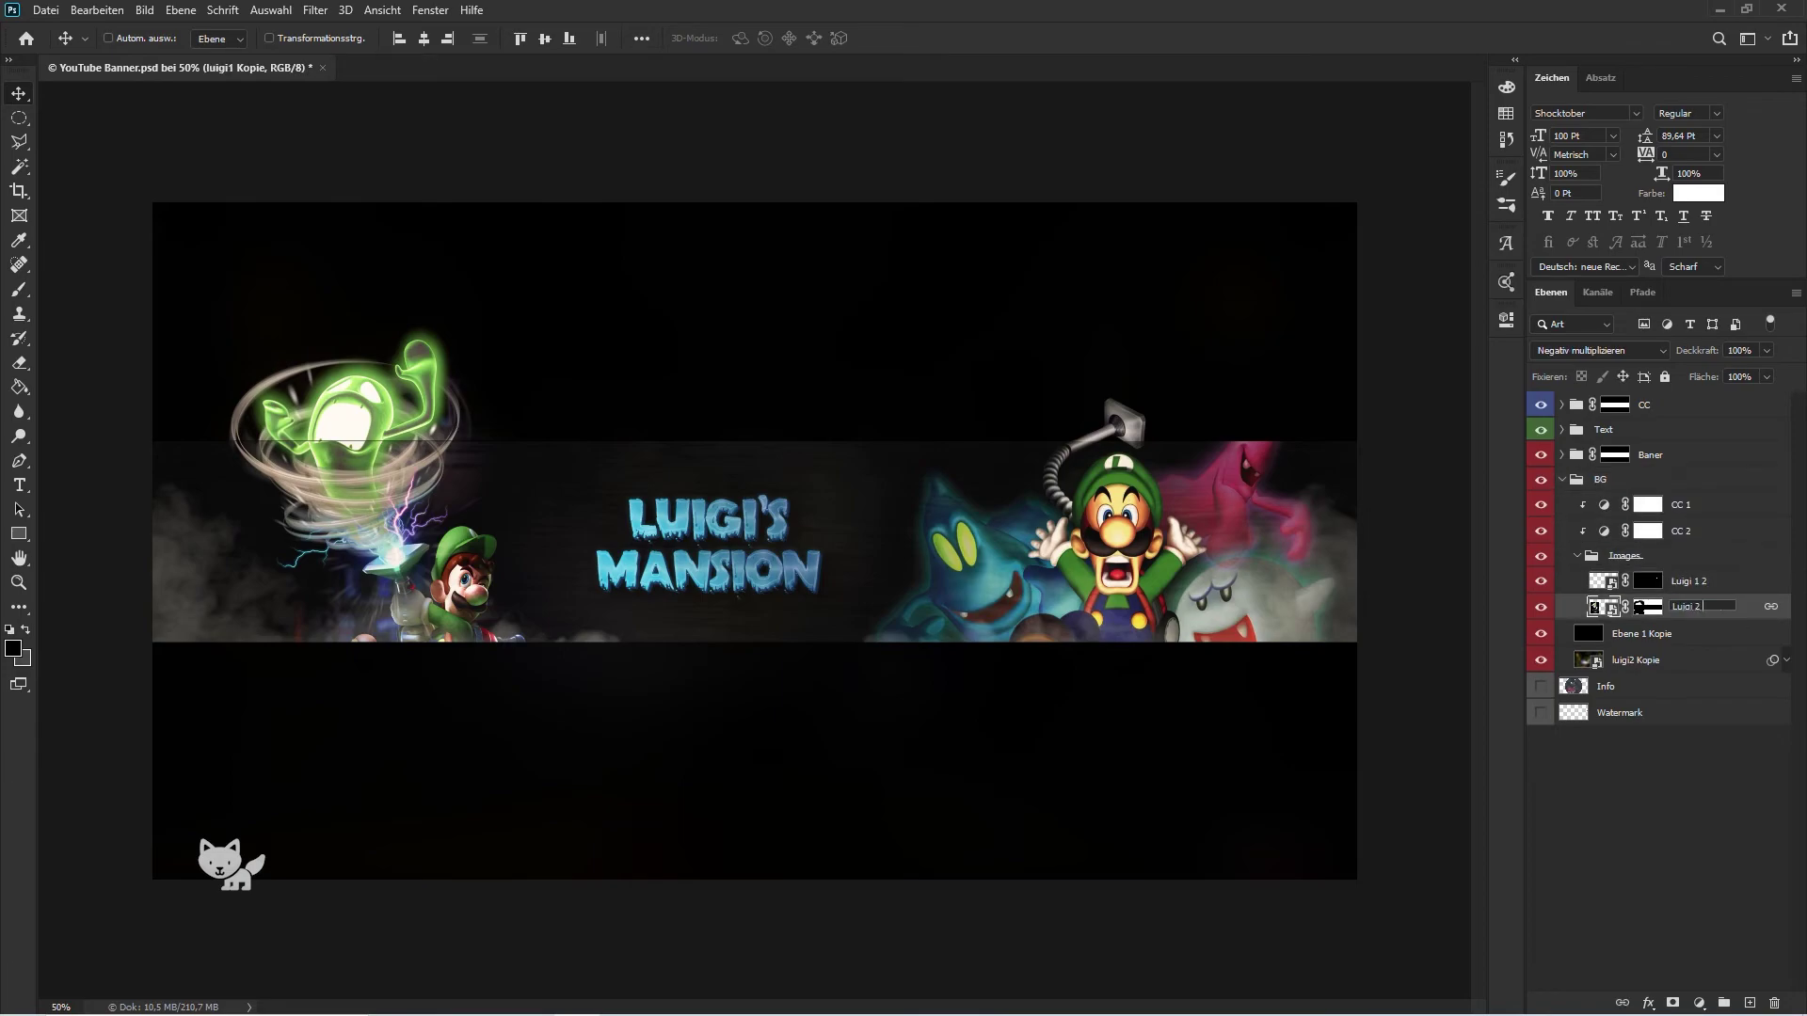
type("Image 1")
key("Return")
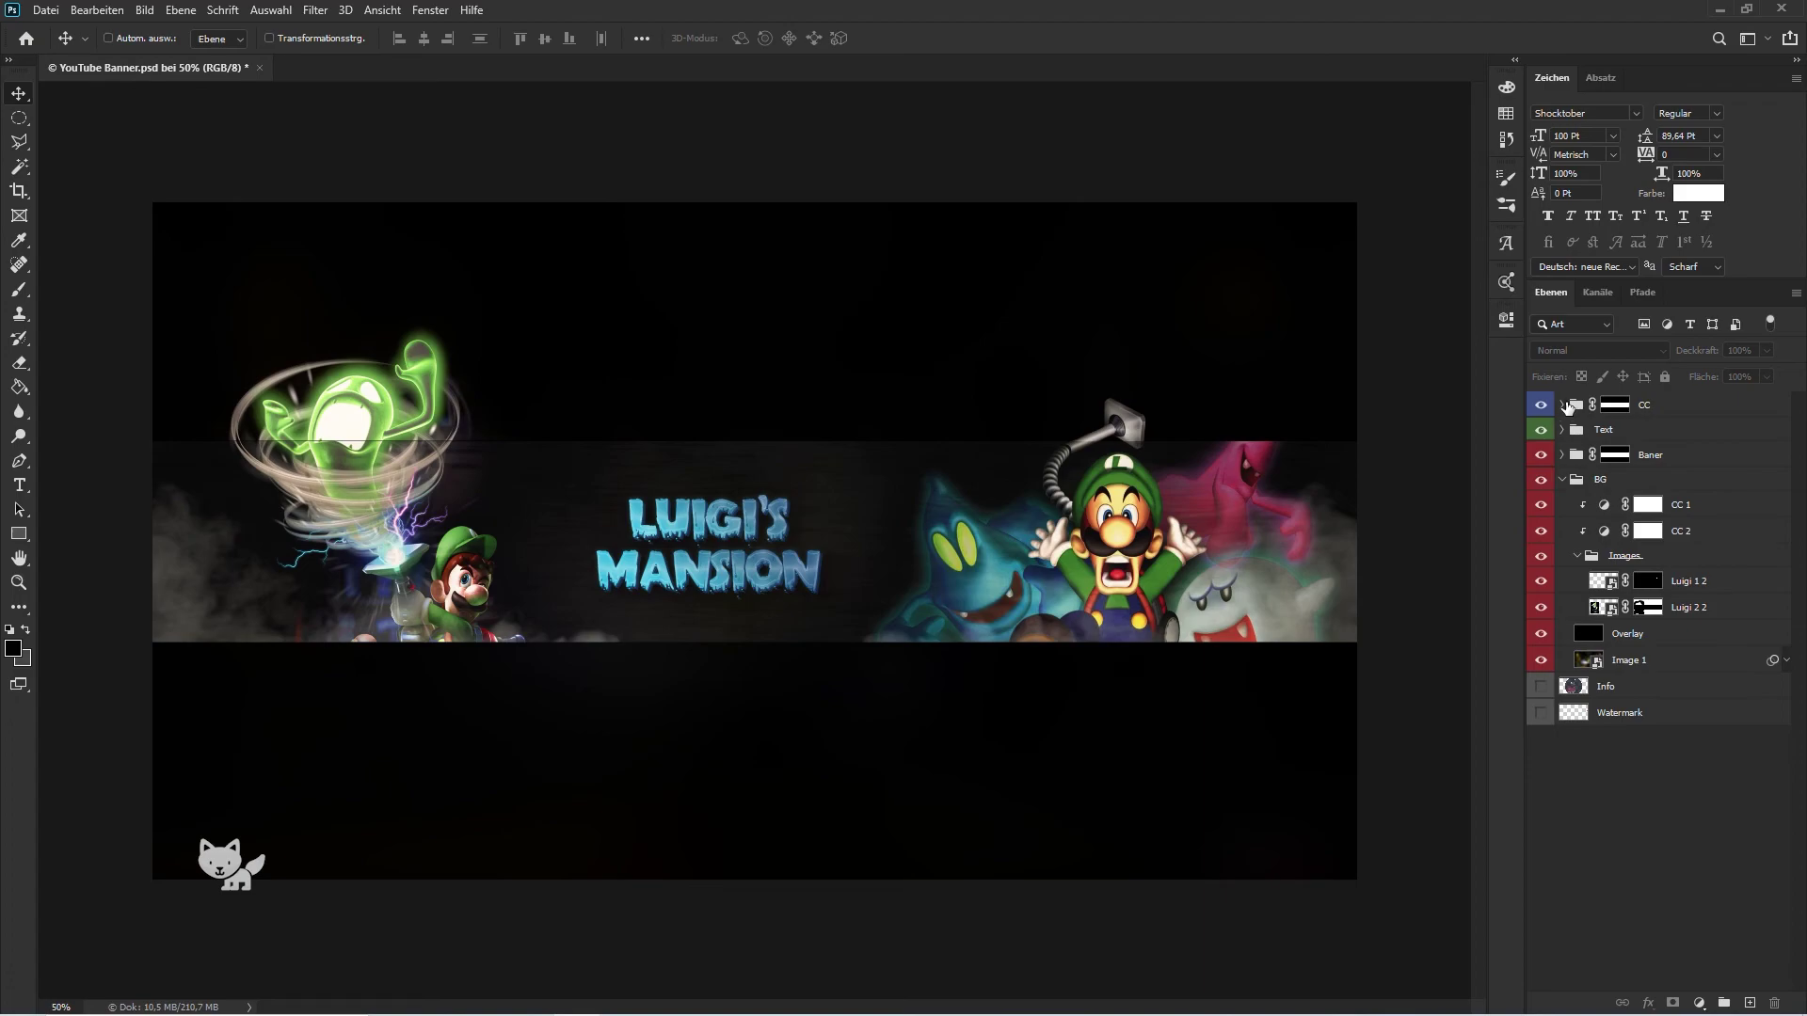
Step: Duplicate the CC layers, rename the copy, and label CC 3 and CC 4 blue
left_click(1562, 405)
key("ctrl+j")
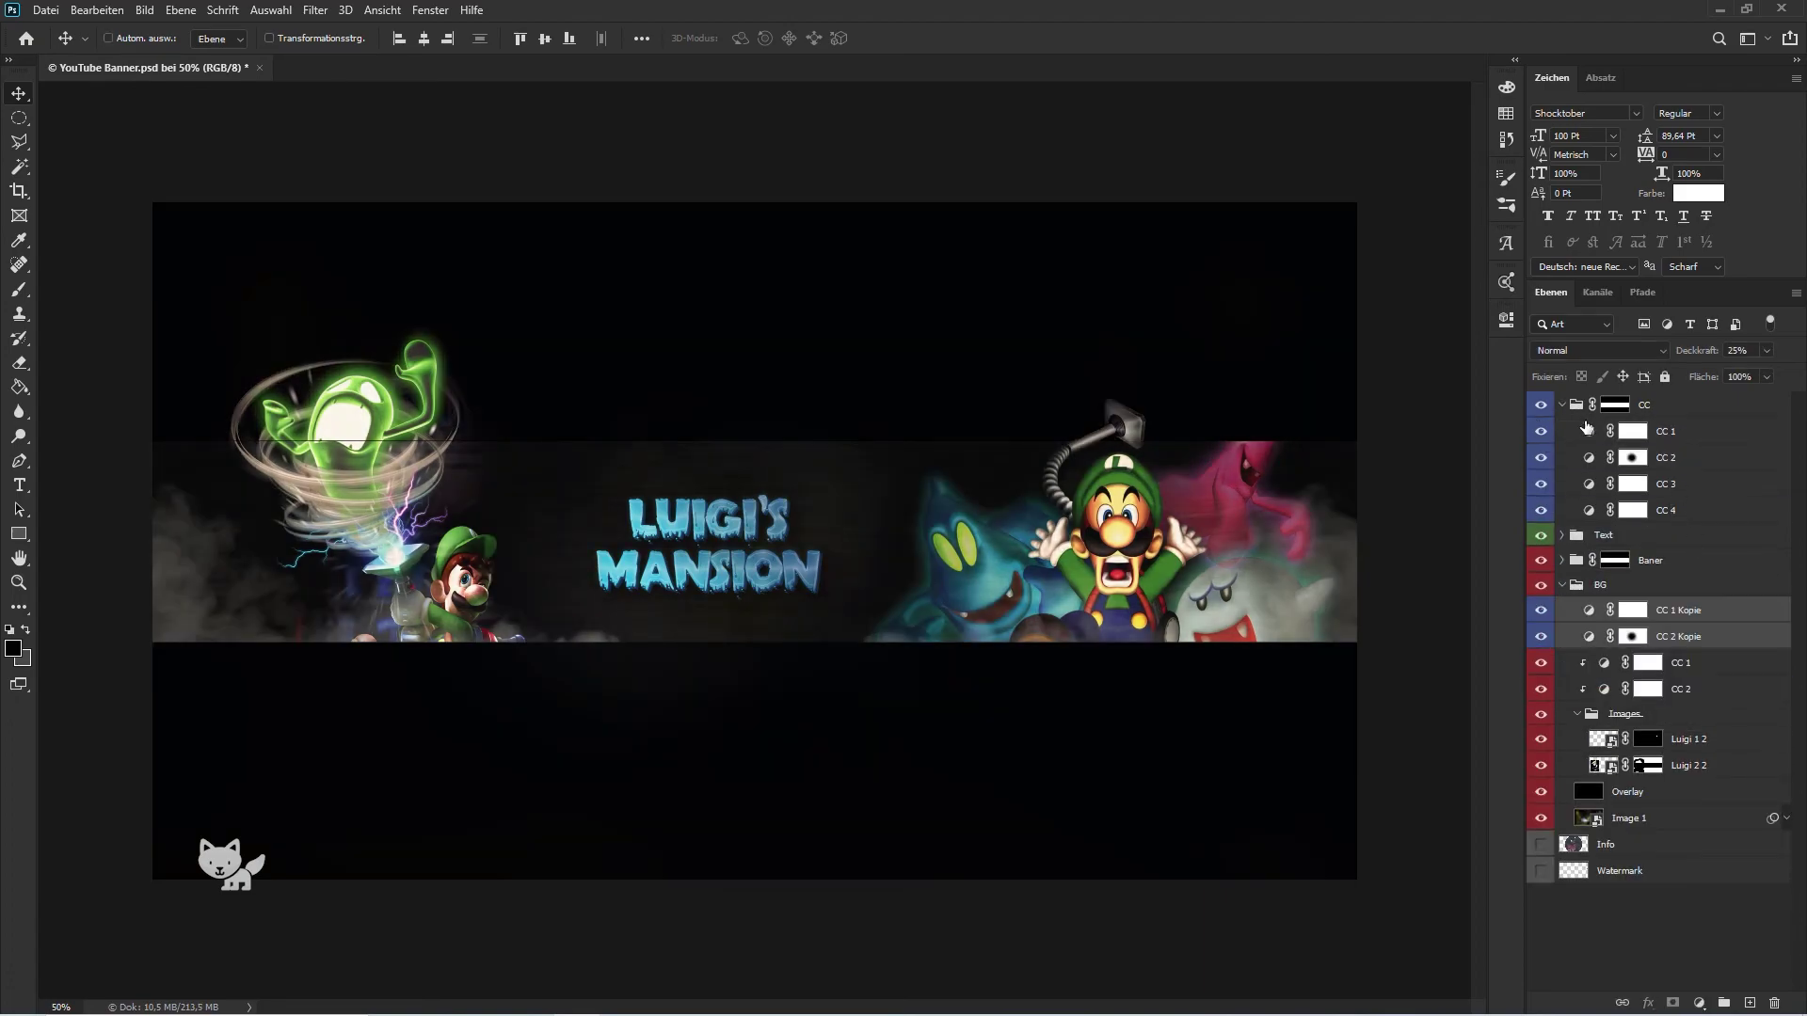
right_click(1704, 532)
double_click(1697, 530)
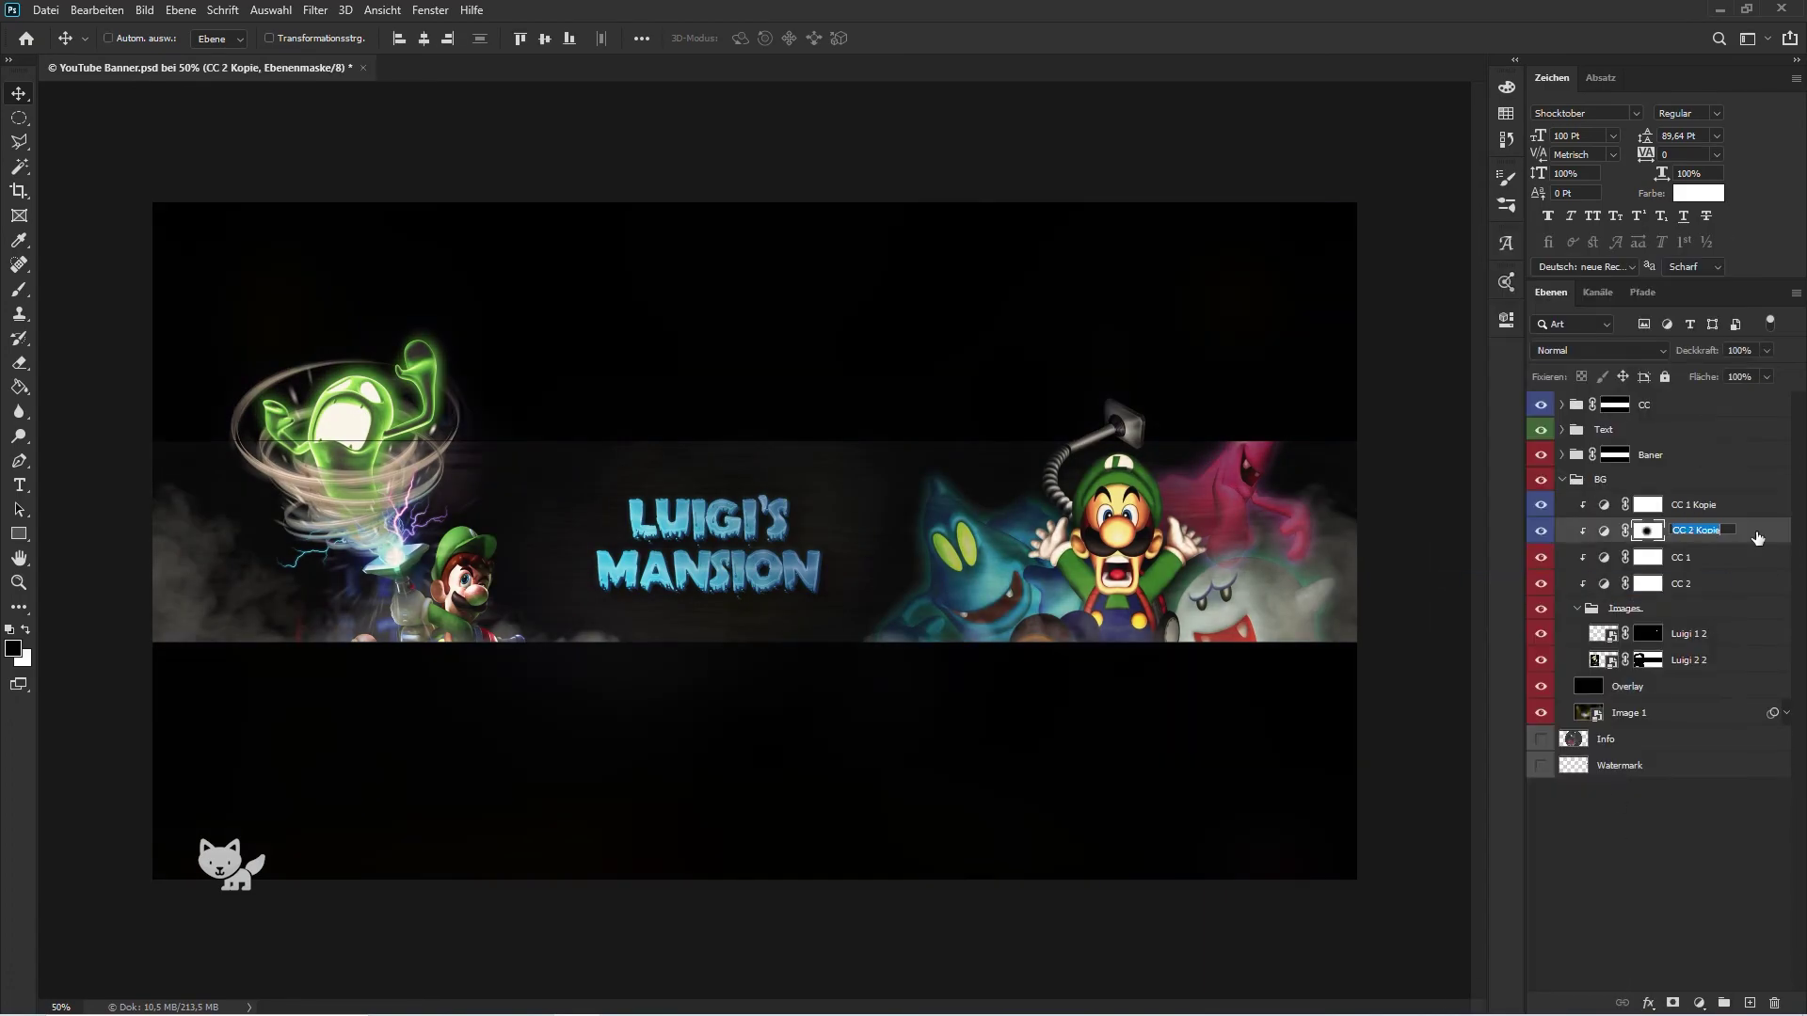
right_click(1680, 570)
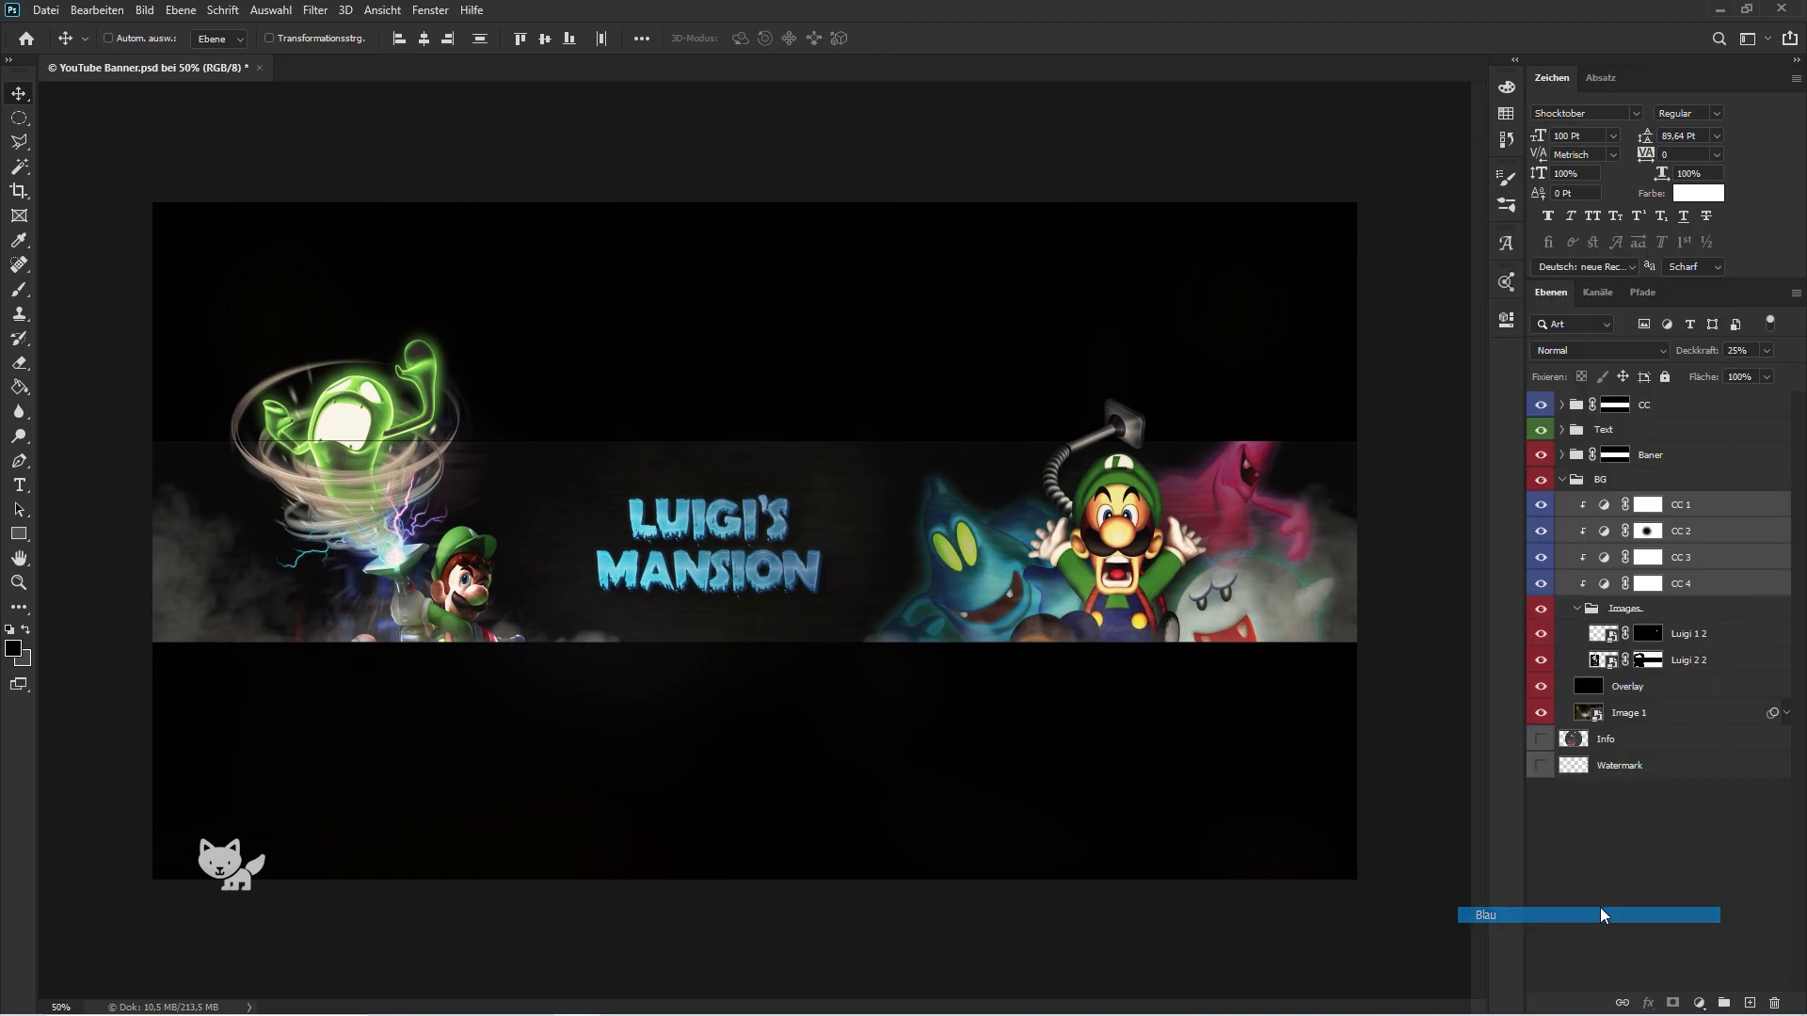
left_click(1601, 912)
left_click(1562, 481)
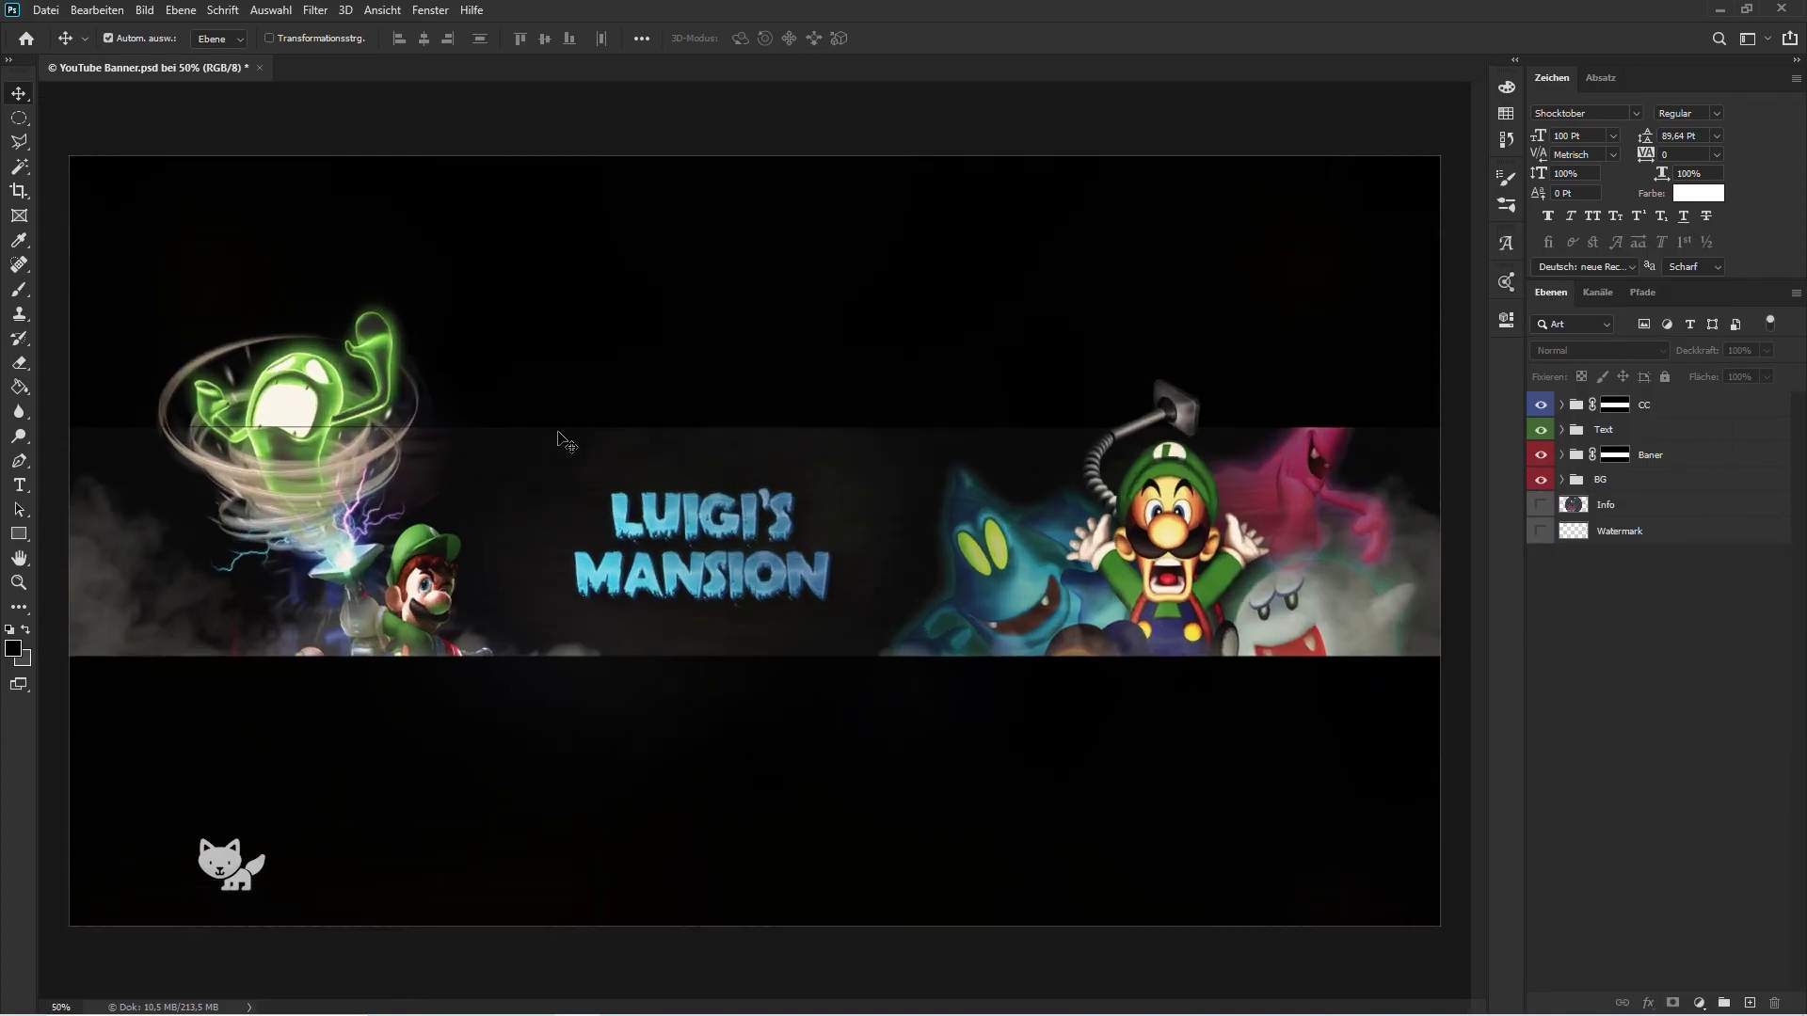